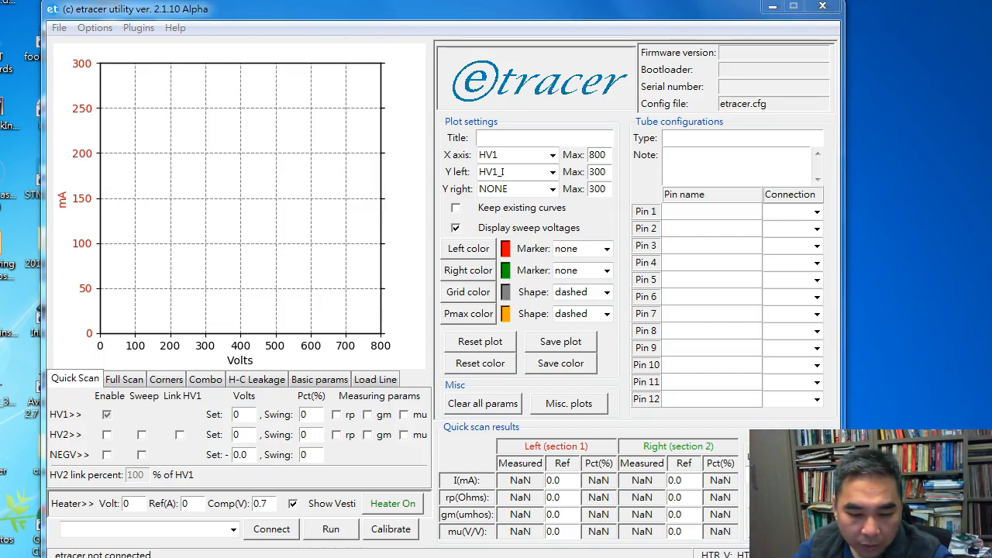
Close the Chinese PCB manual and consult the 6L6 wiring diagram in etracer_PCB_manual_ENG.docx, then return to the etracer utility
click(47, 557)
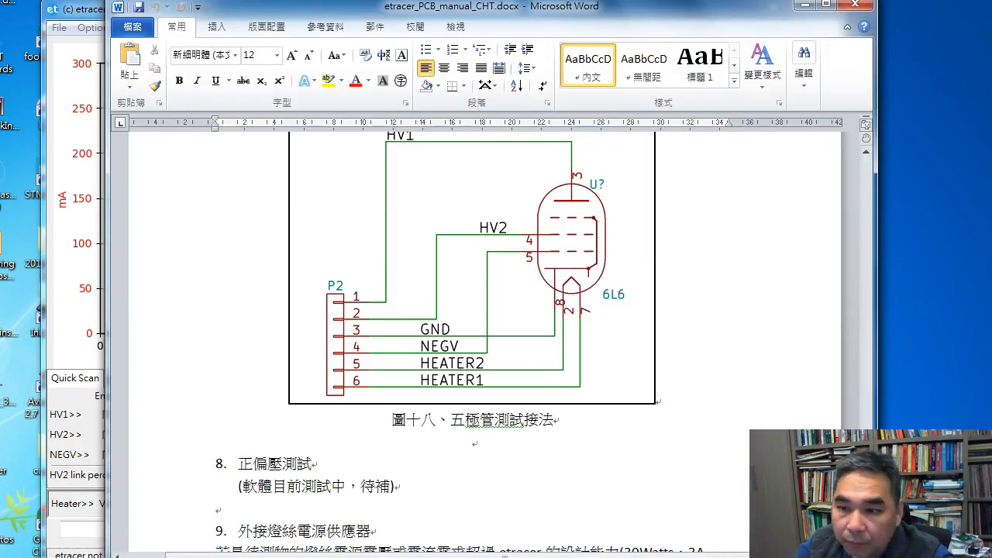
click(855, 4)
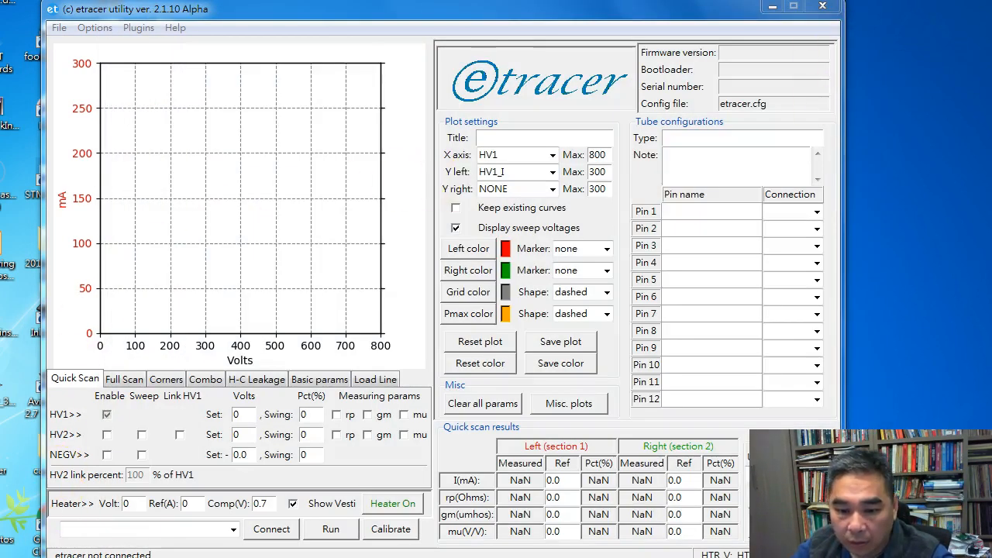
double_click(892, 557)
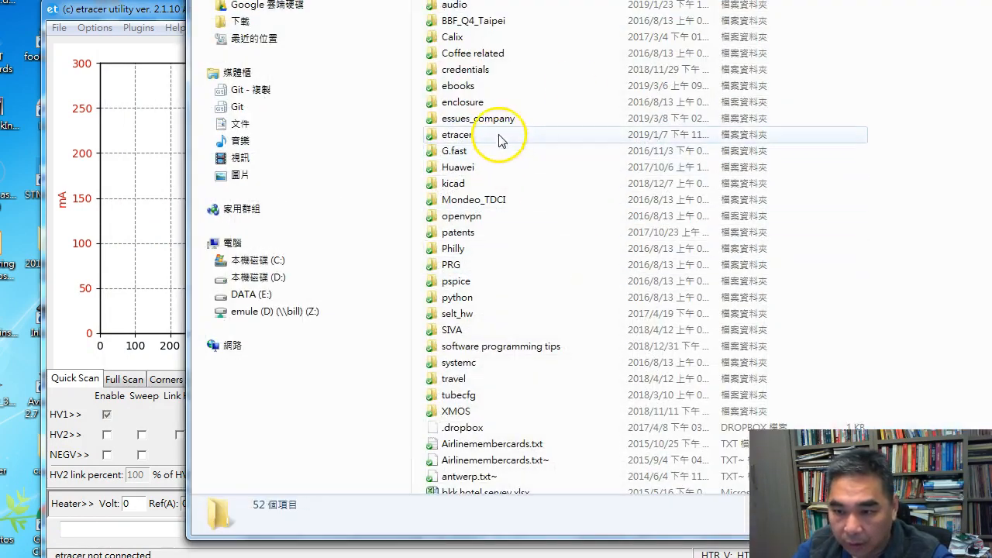
double_click(498, 122)
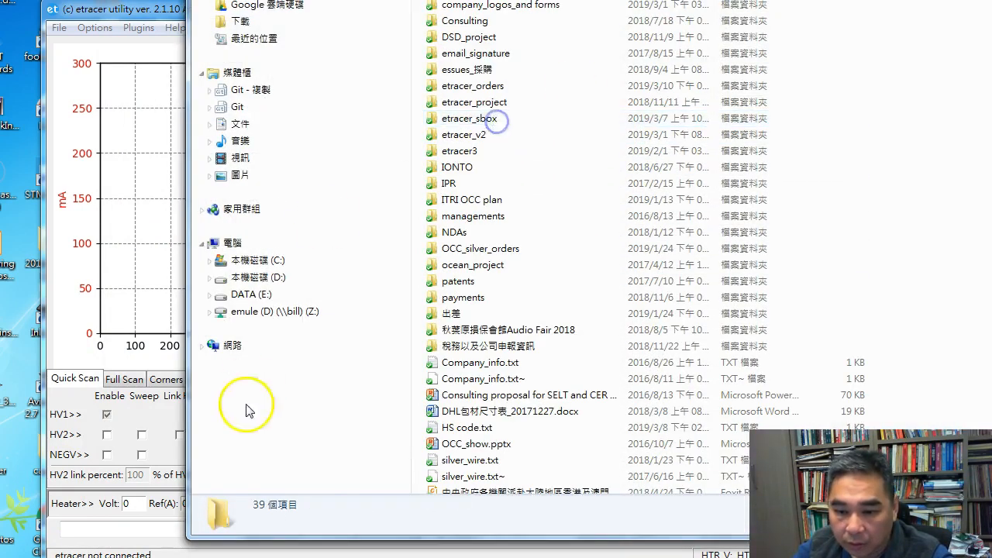
click(795, 310)
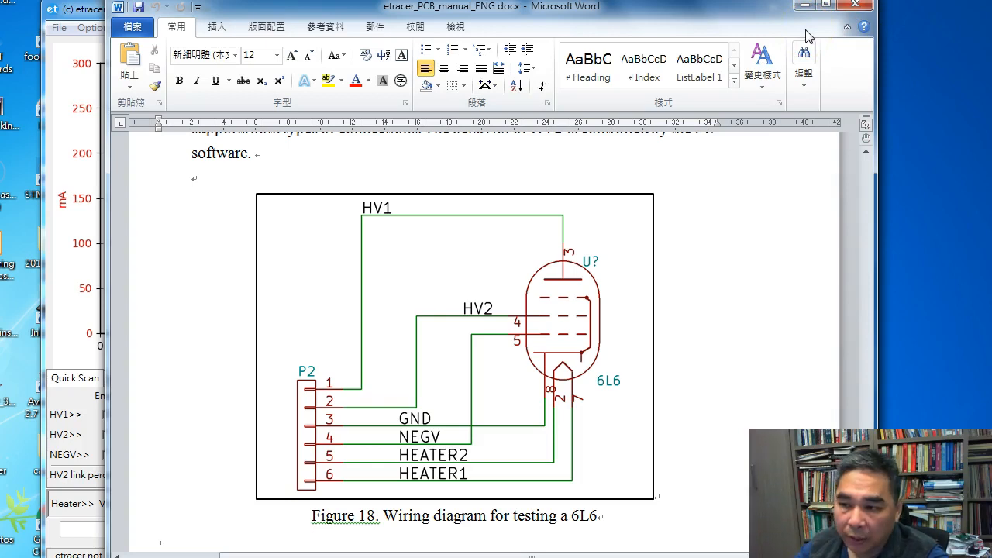
click(806, 9)
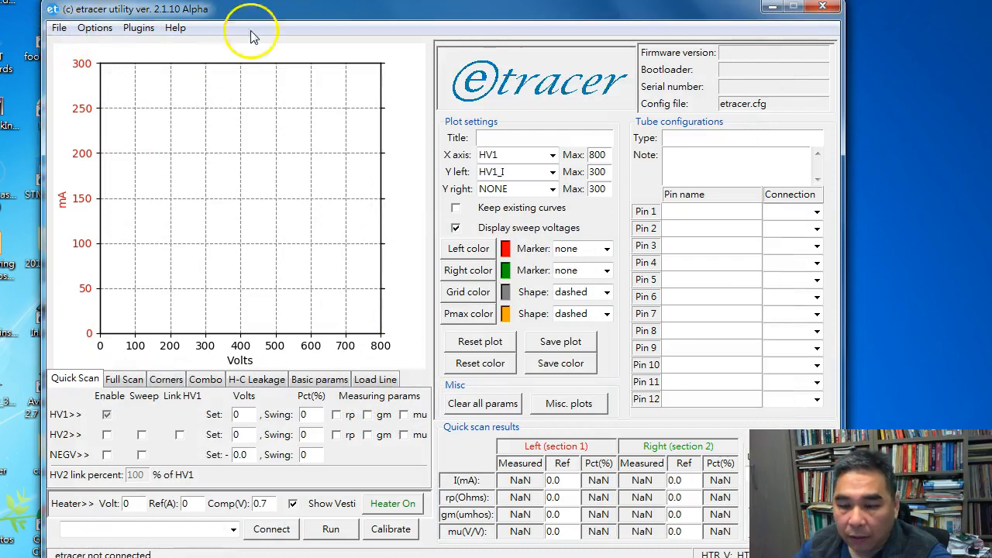
drag(439, 18, 458, 18)
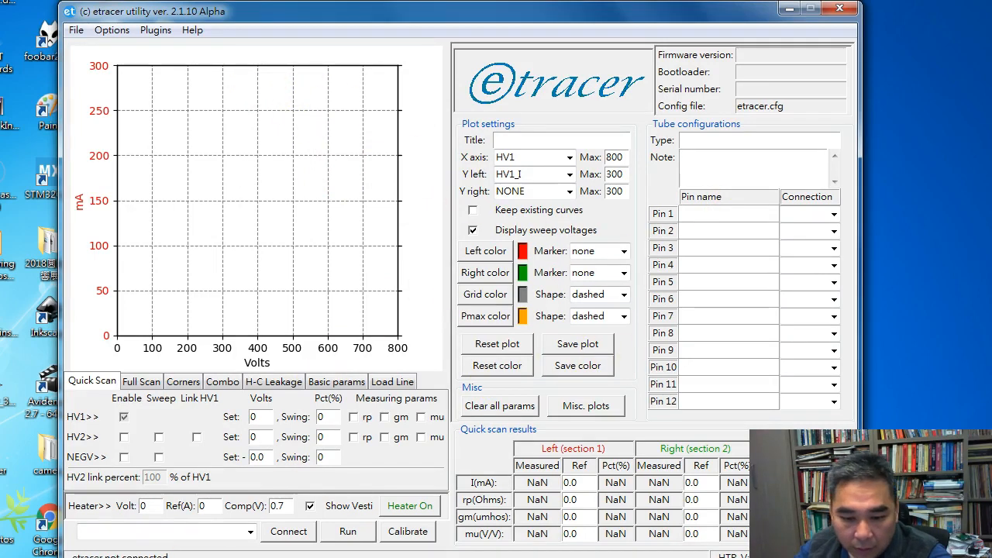
Switch to the PDF viewer and examine the 6AU6A datasheet's description, heater ratings, basing diagram and terminal connections
click(116, 552)
scroll(633, 233, up, 7)
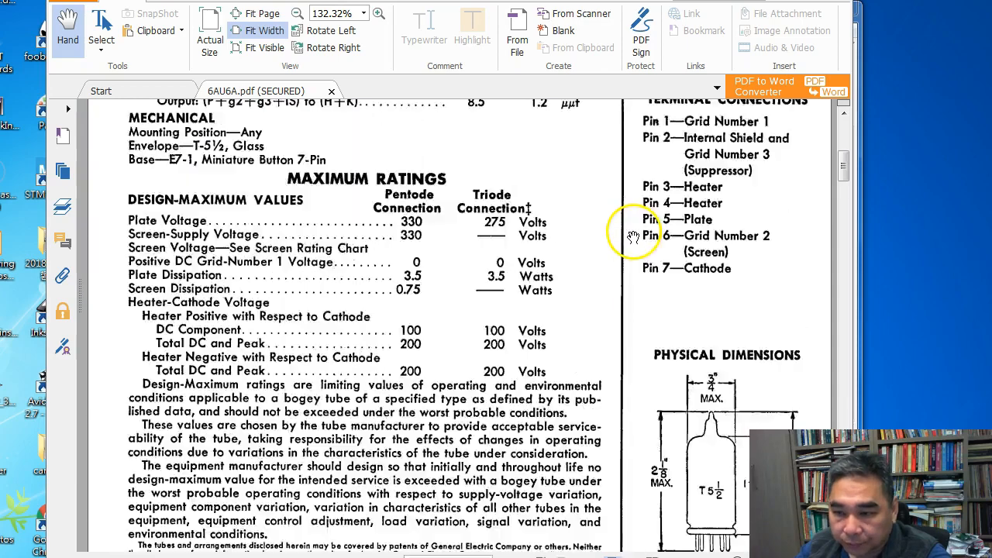
scroll(633, 243, up, 5)
scroll(629, 248, down, 3)
scroll(651, 256, up, 1)
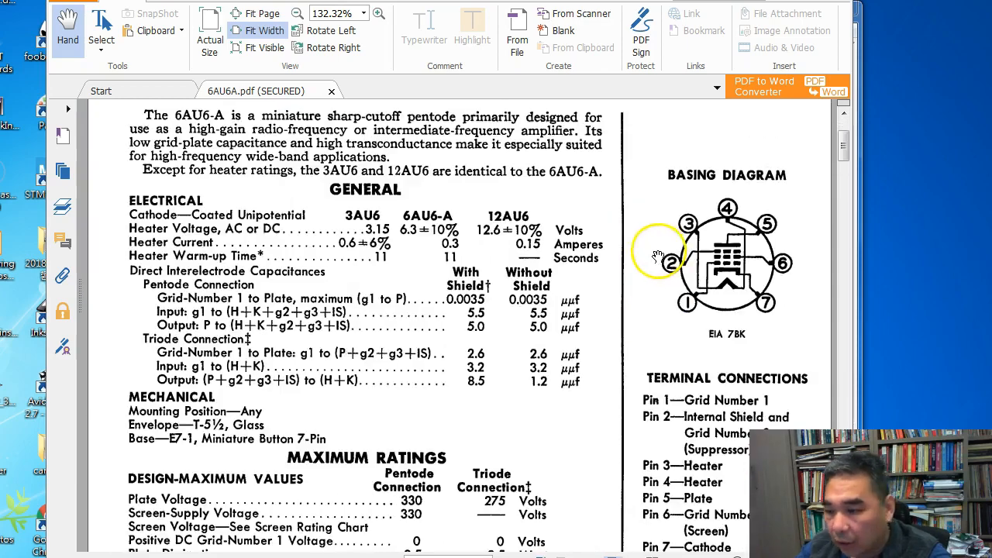
scroll(648, 265, up, 3)
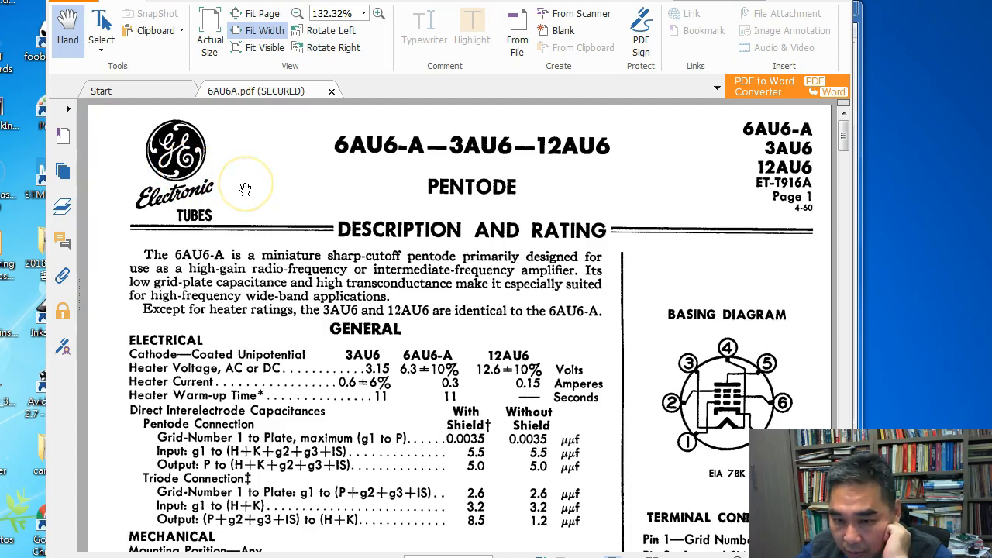
scroll(542, 233, down, 3)
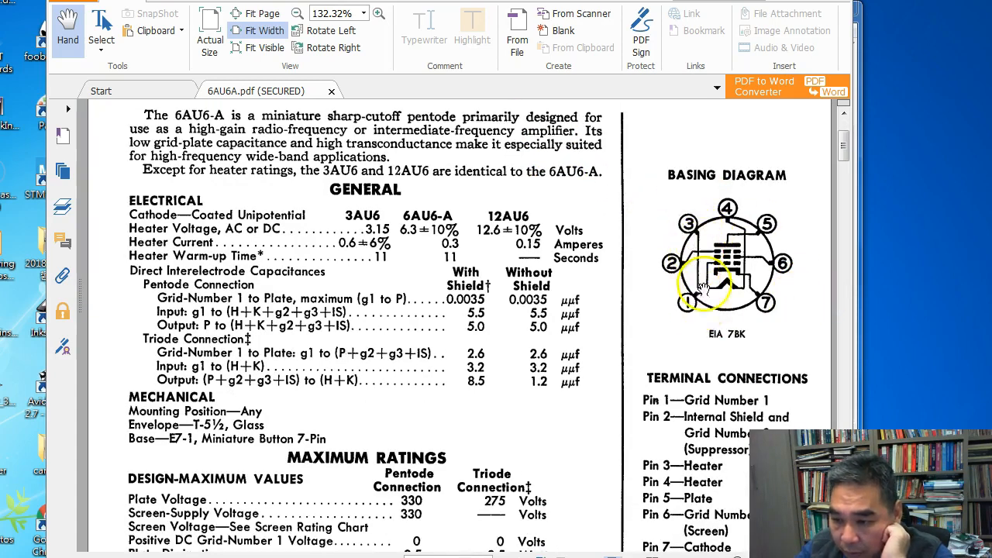
scroll(624, 284, up, 2)
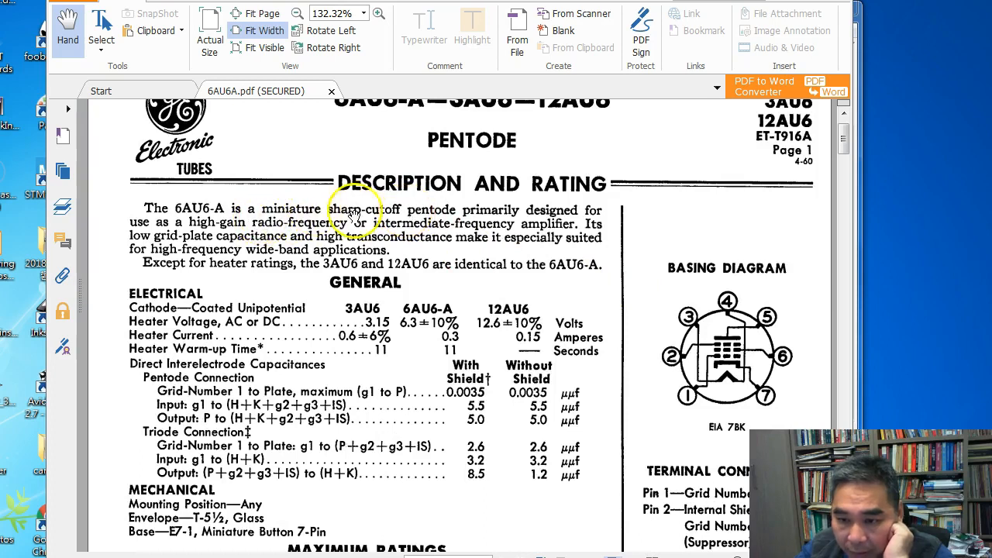
scroll(465, 205, up, 1)
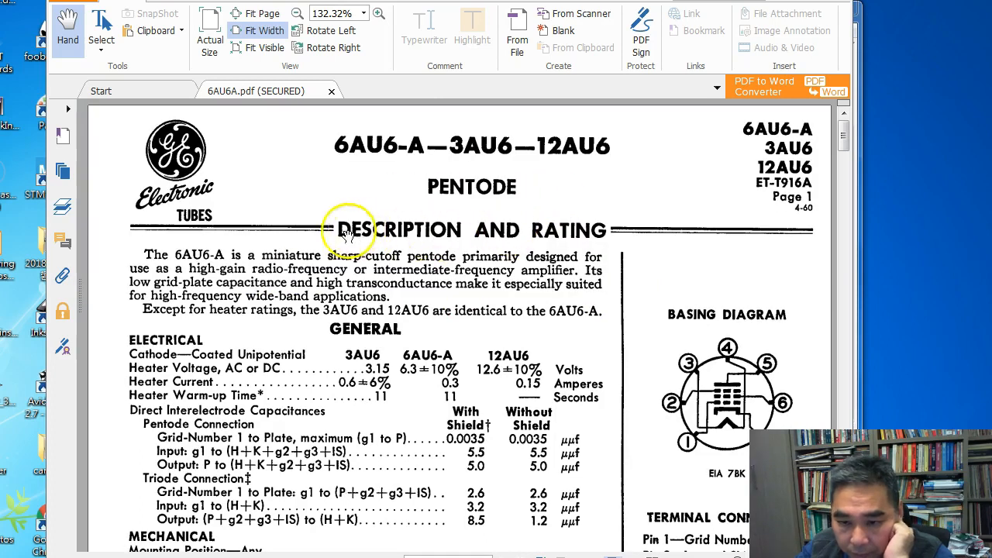
scroll(302, 244, down, 2)
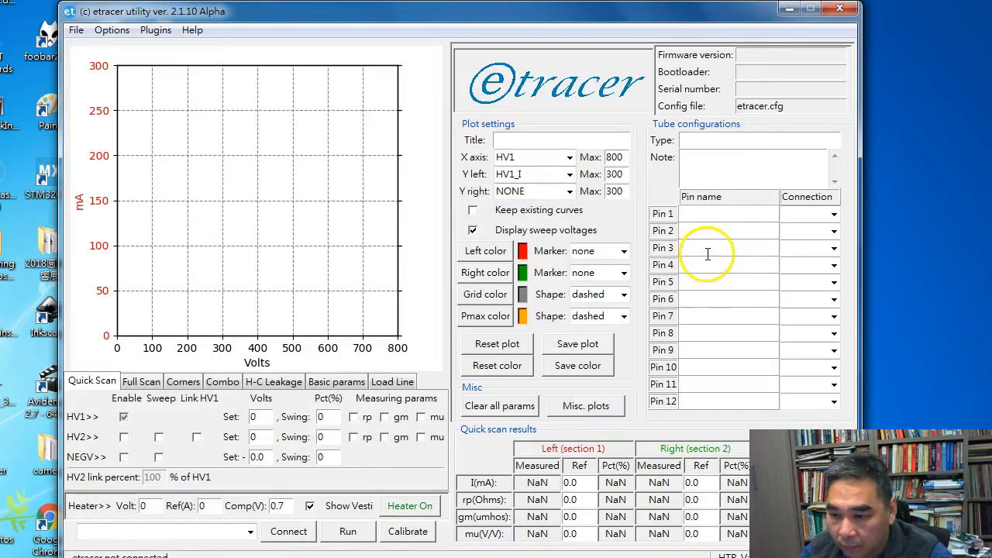
In the etracer utility's tube configuration, name pin 3 HEATER1 and pin 4 HEATER2
click(741, 246)
text(HEATER1)
click(735, 261)
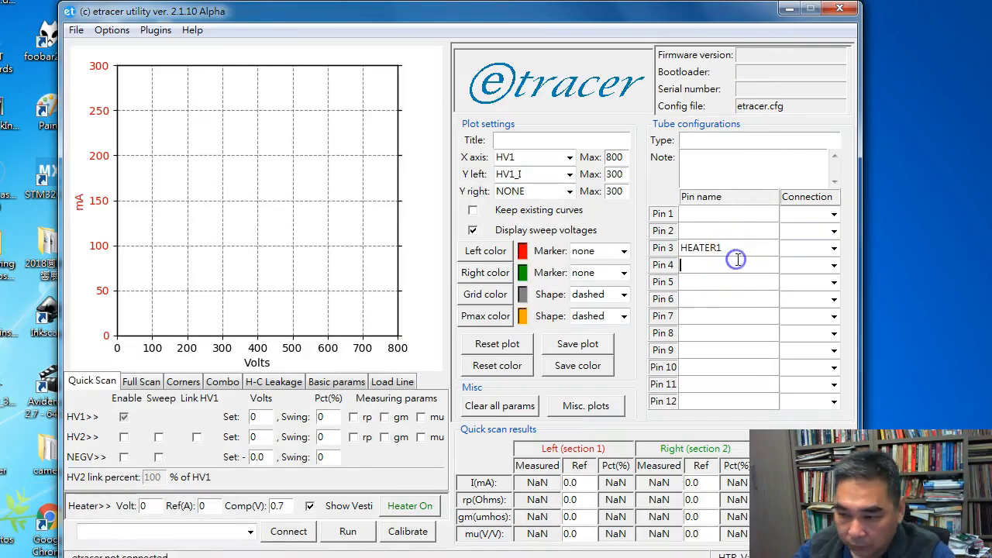
text(HEATER2)
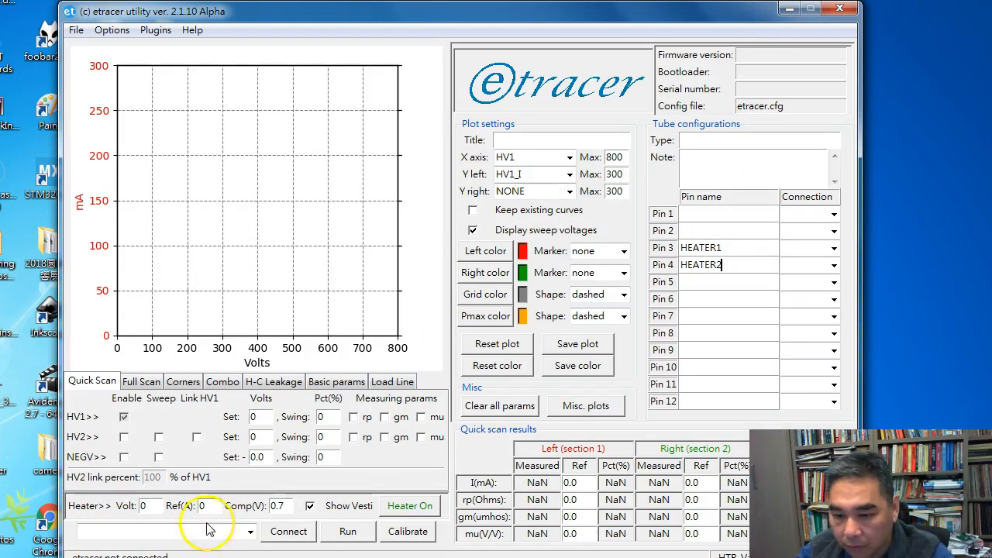
Check the datasheet's basing diagram, and name pin 1 GRID and pin 7 CATHODE in the tube configuration
click(124, 556)
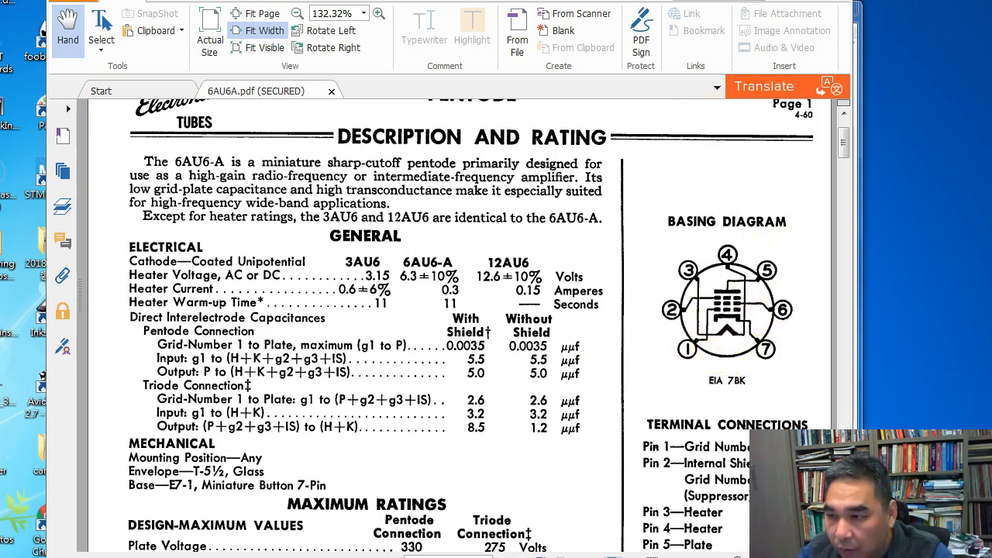
click(785, 0)
click(720, 214)
text(GRID)
click(717, 316)
text(CATHODE)
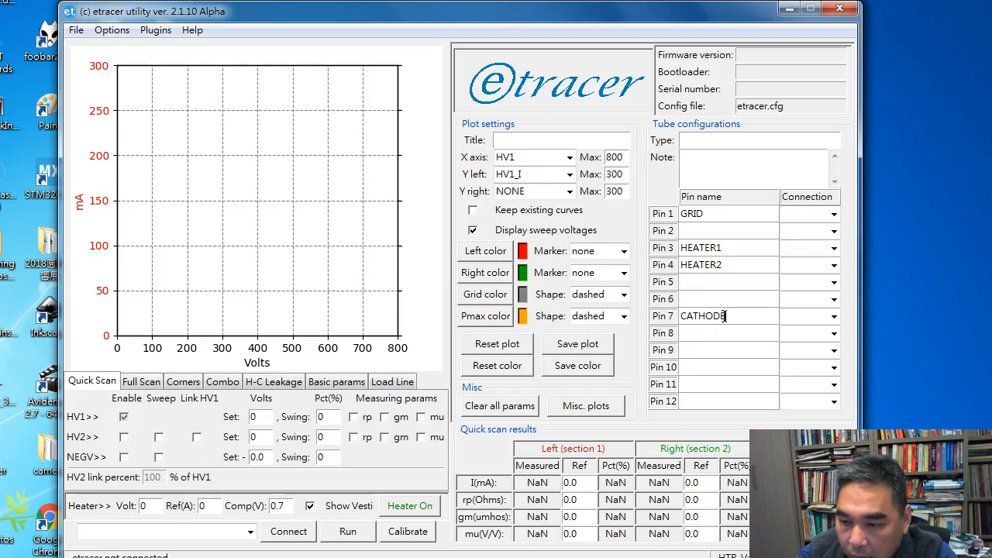
Consult the datasheet's terminal connections and name pin 6 SCREEN in the etracer tube configuration
key(alt+Tab)
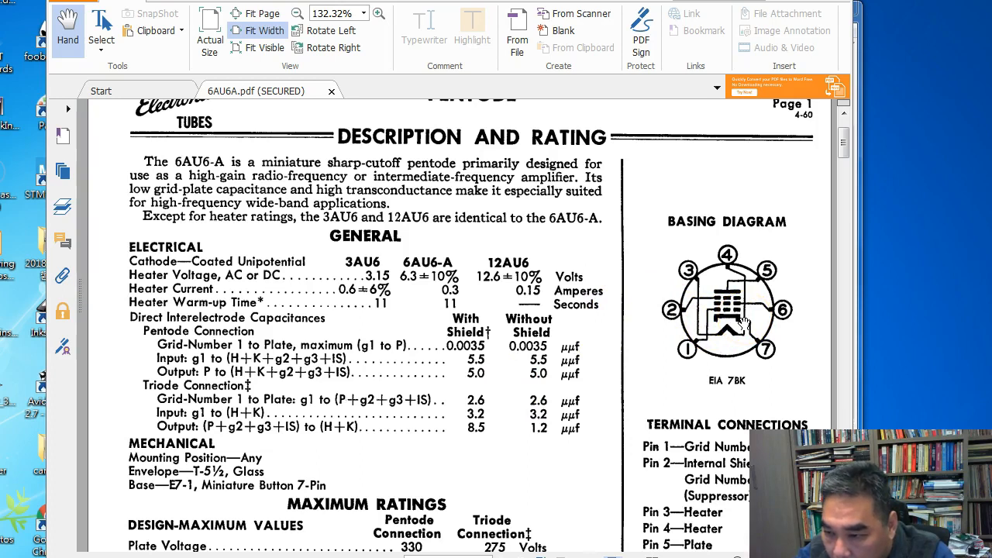
scroll(748, 321, down, 3)
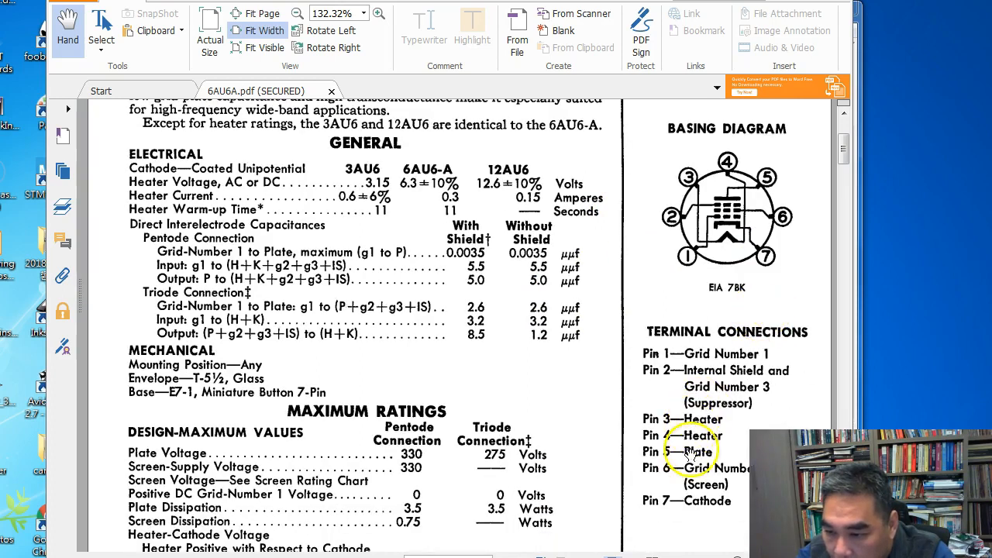
scroll(706, 481, down, 2)
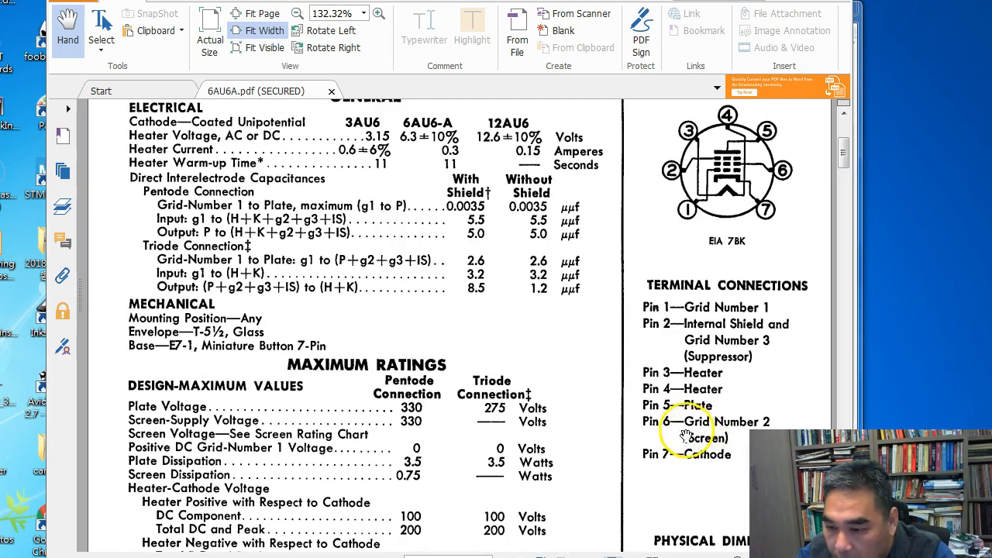
scroll(700, 429, up, 1)
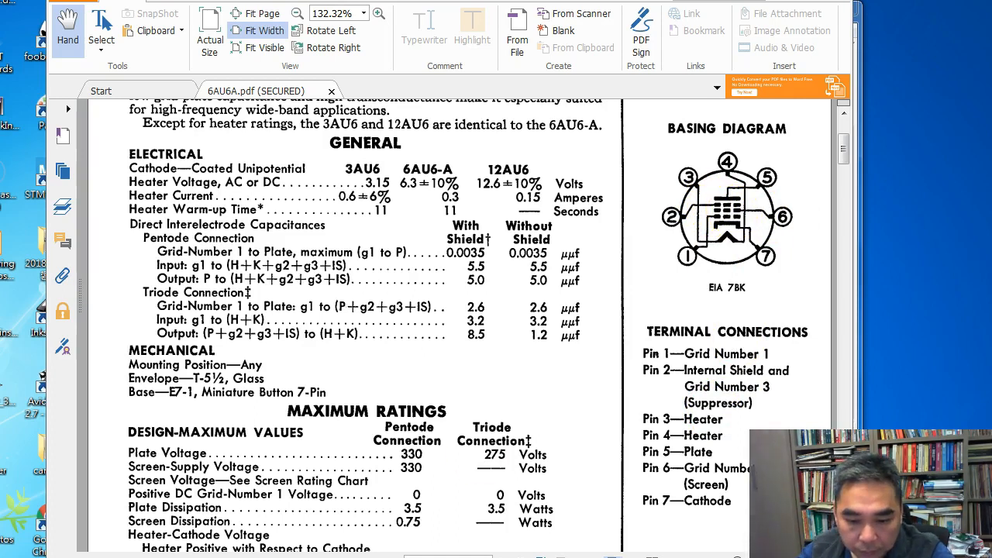
key(alt+Tab)
click(704, 298)
text(GR)
click(691, 235)
double_click(711, 299)
text(SCREE)
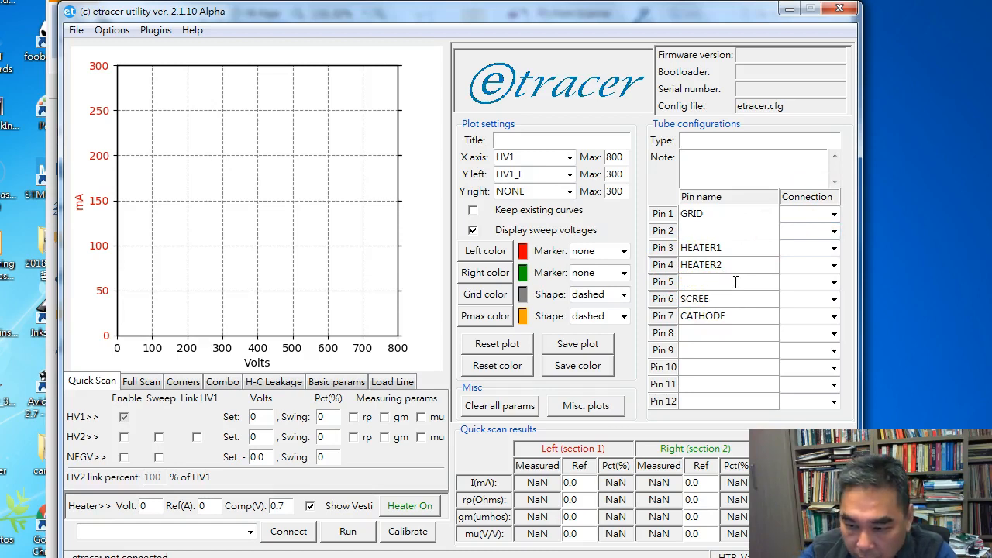
text(N)
Name pin 2 SUPRESSOR and pin 5 PLATE in the tube configuration
click(738, 225)
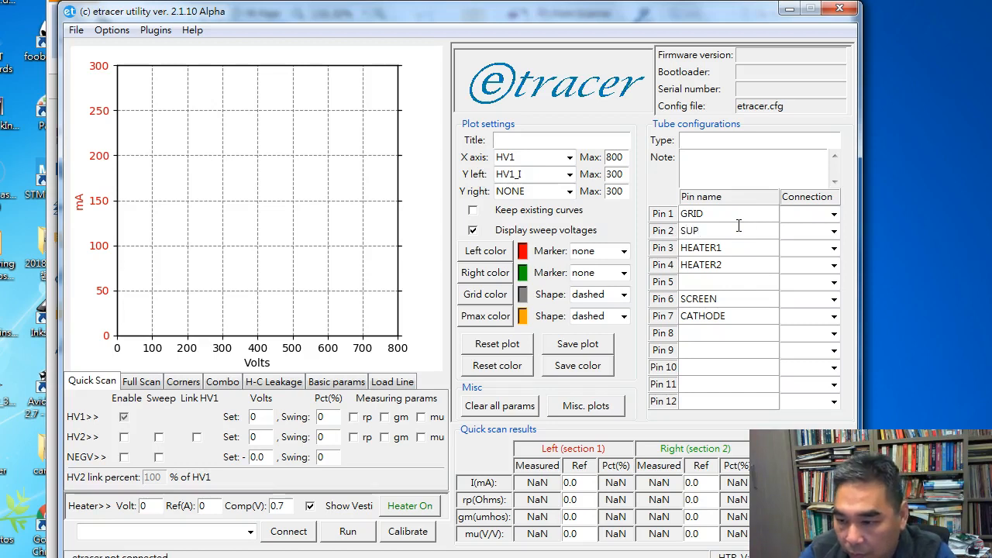
text(SUPRE)
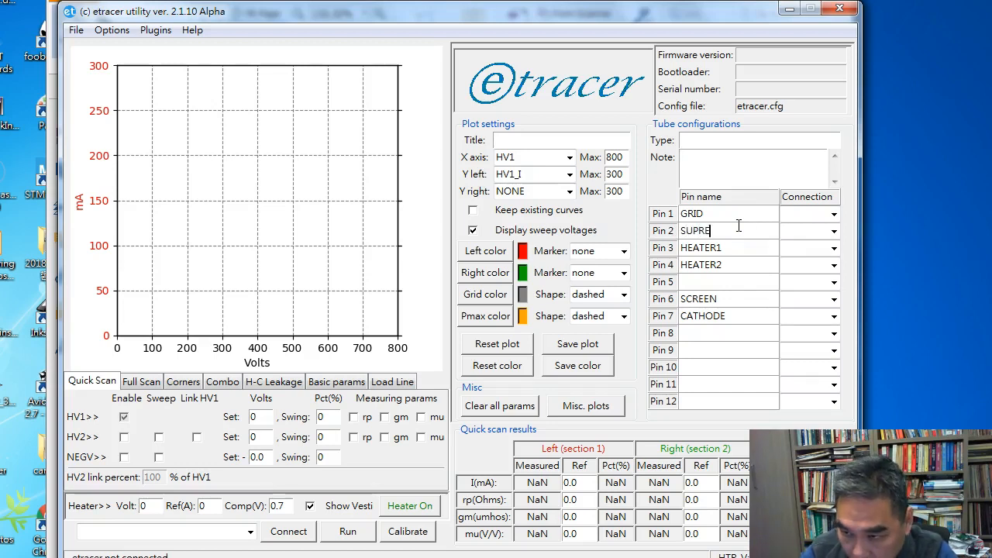
text(SSOR)
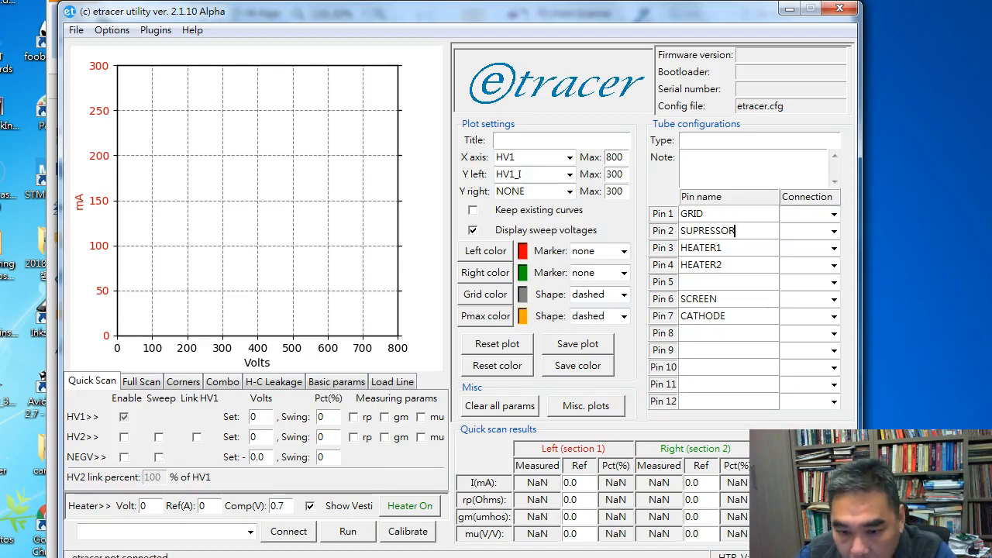
click(723, 281)
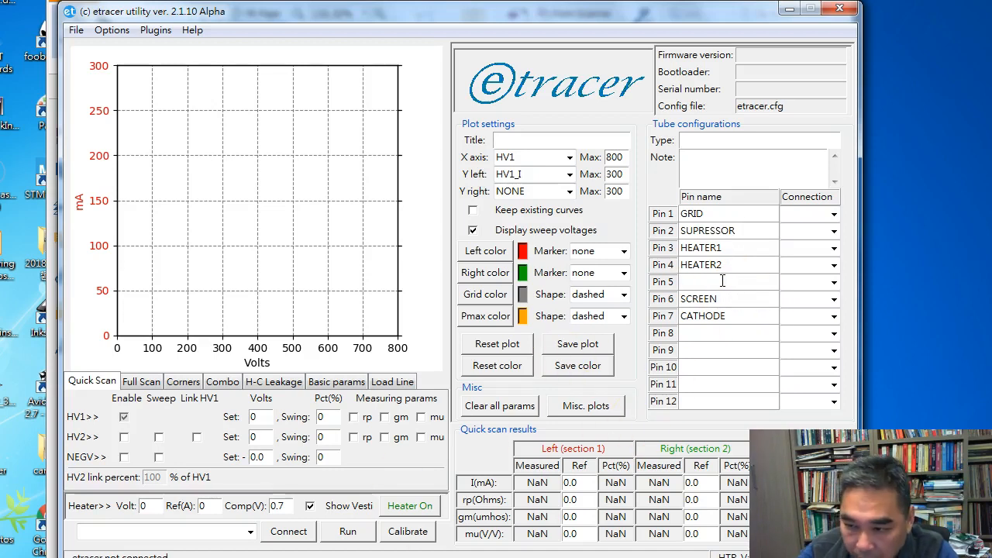
text(PLATE)
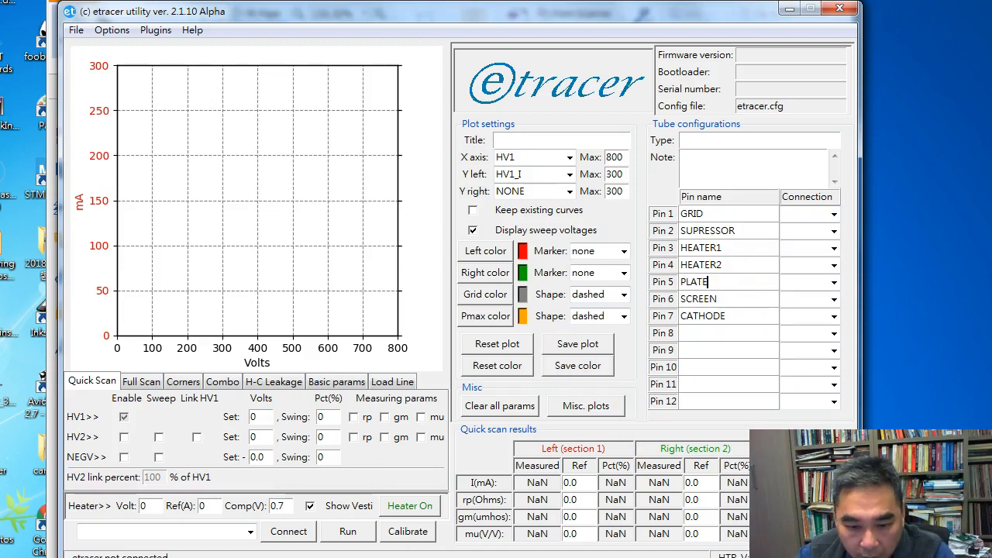
Recheck the datasheet's pinout, and connect the GRID pin to NEGV and the SUPRESSOR pin to GND
key(alt+Tab)
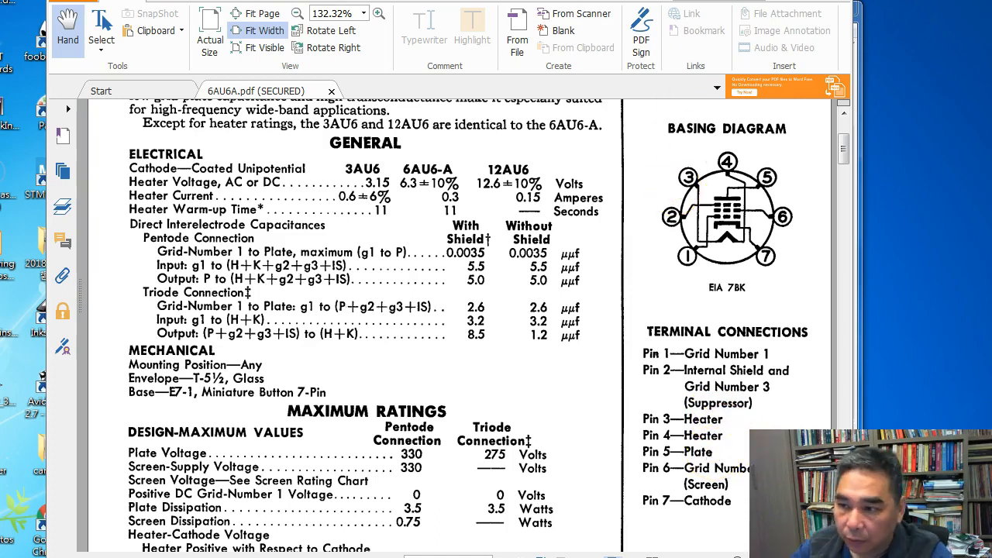
click(778, 3)
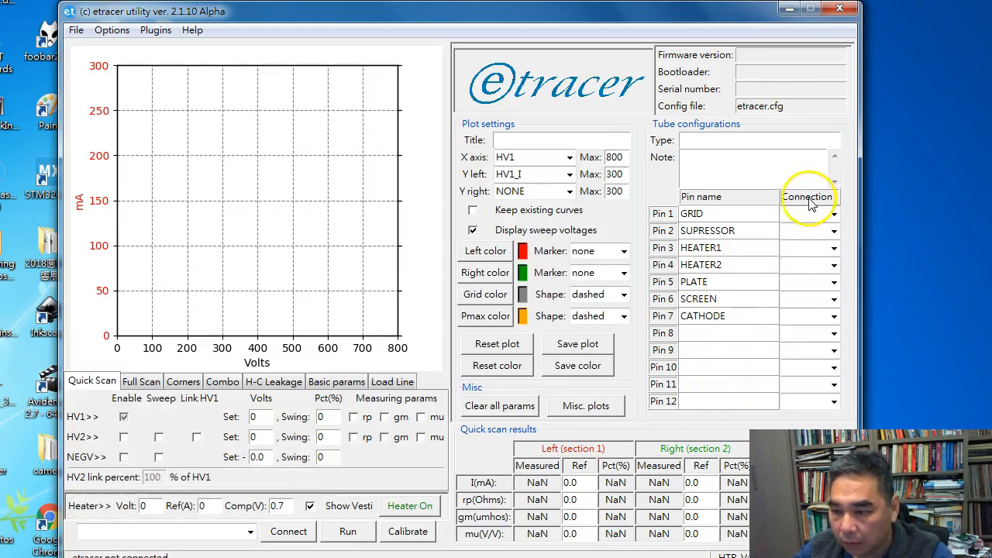
click(806, 213)
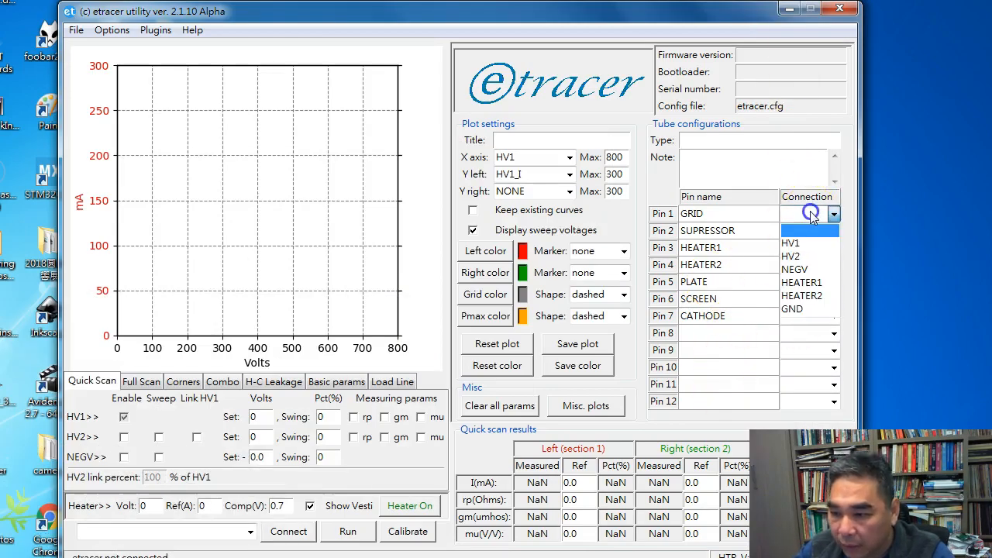
click(820, 271)
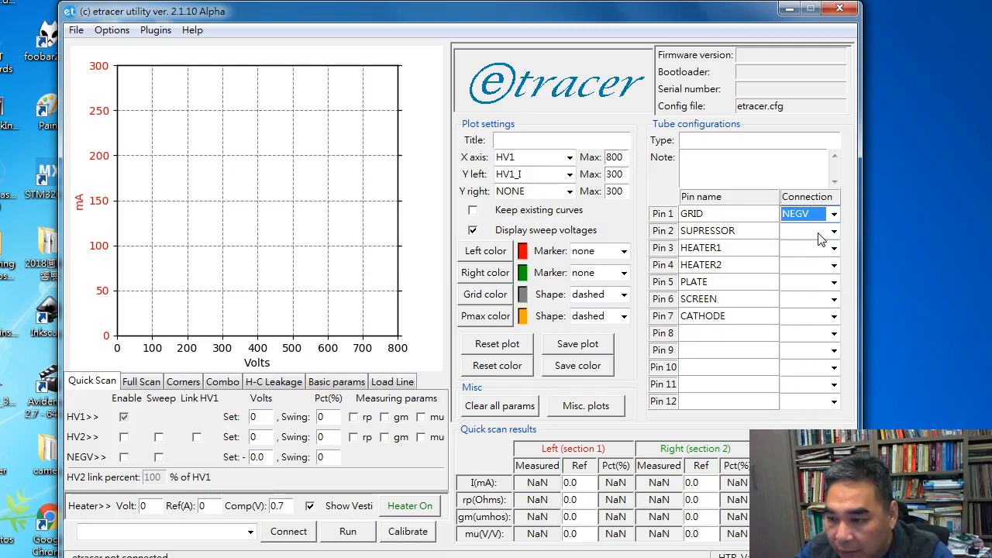
click(821, 232)
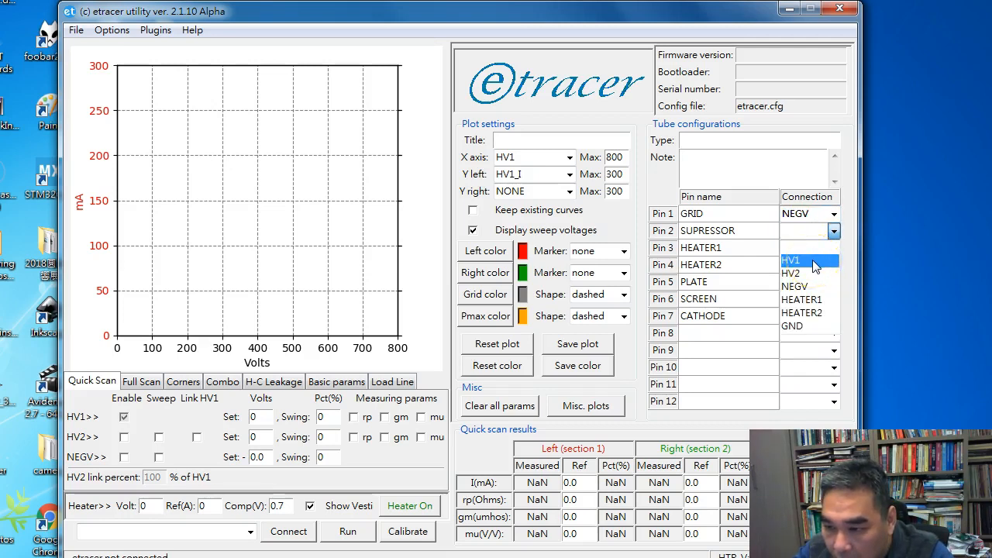
click(807, 326)
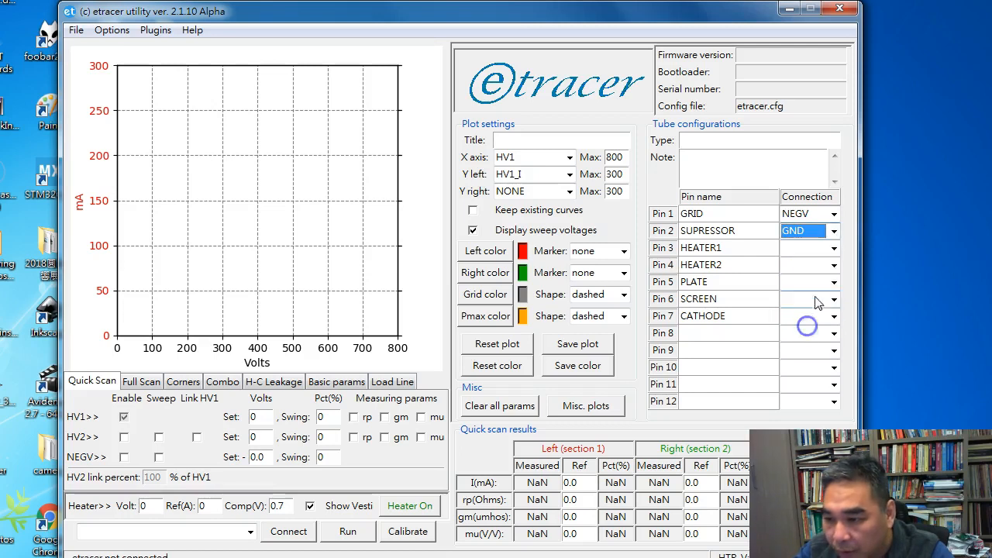
Connect the HEATER1 pin to HEATER1 and the HEATER2 pin to HEATER2 in the tube configuration
click(833, 248)
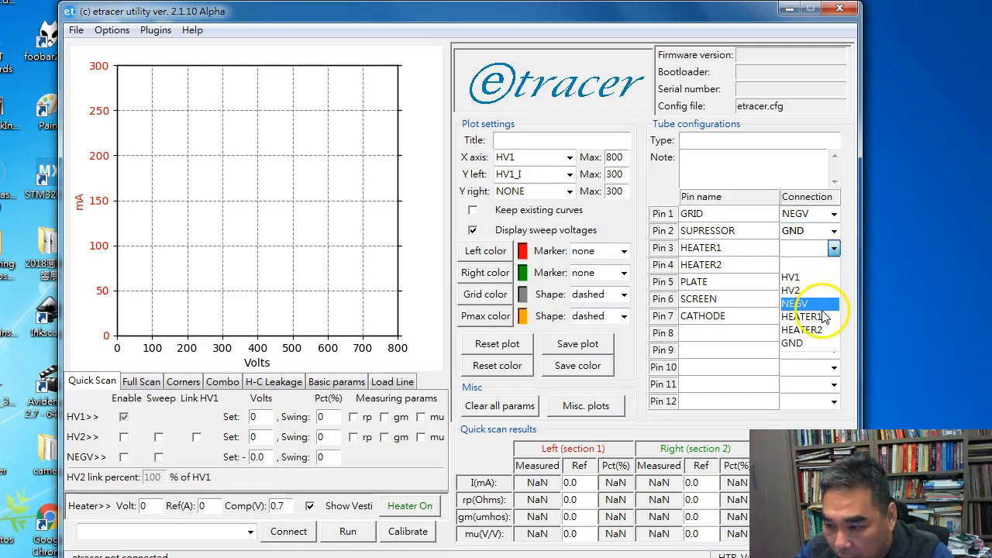
click(823, 316)
click(833, 265)
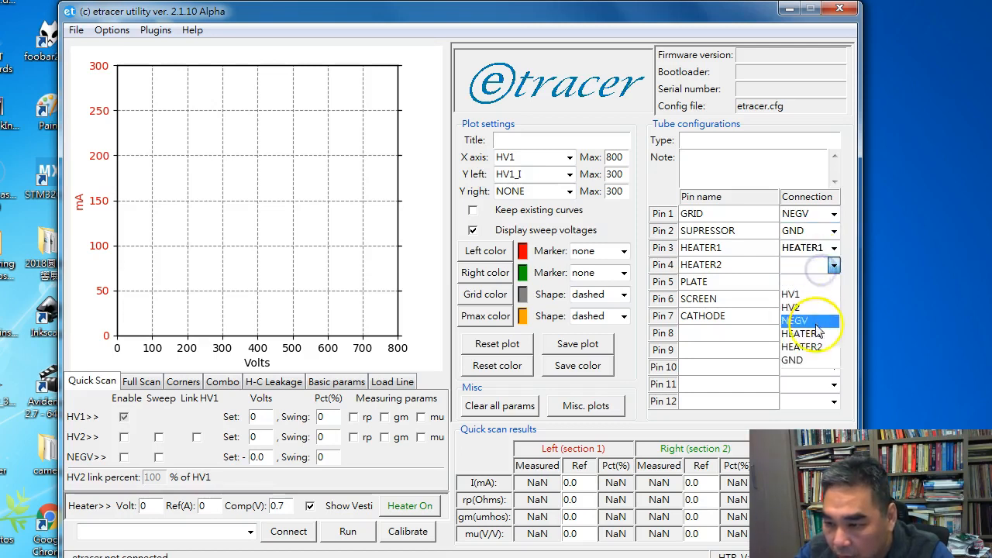
click(810, 346)
Connect the PLATE pin to HV1 and the SCREEN pin to HV2
click(822, 282)
click(807, 312)
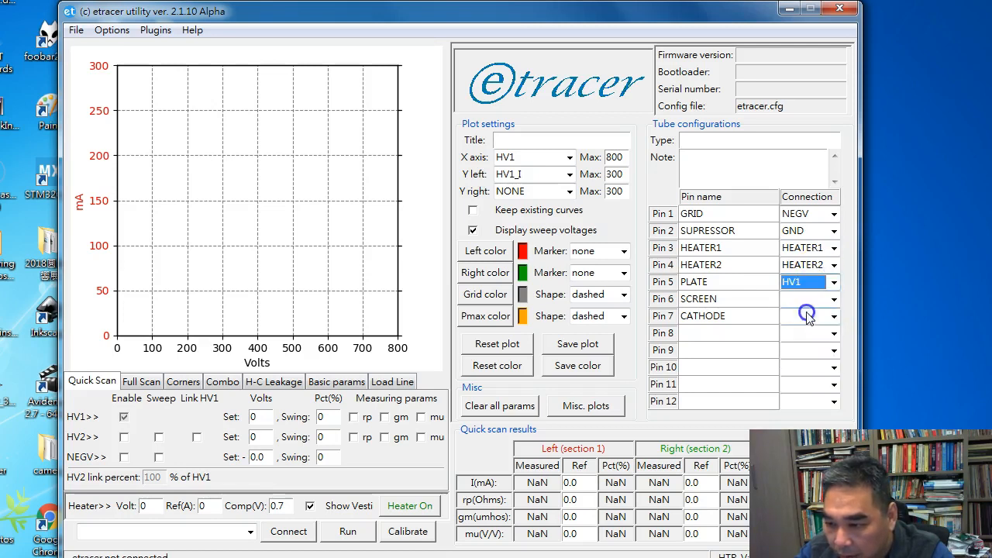
click(808, 298)
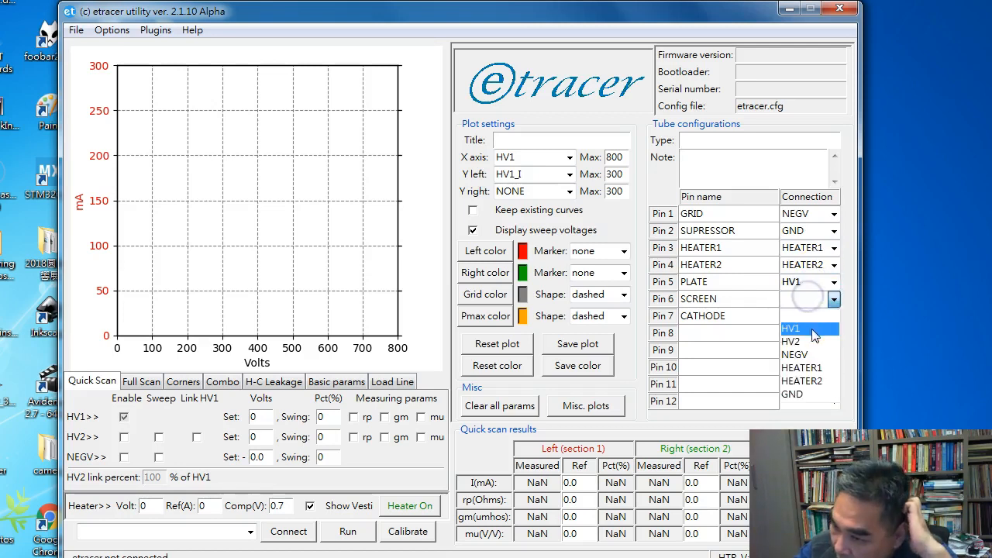
click(814, 341)
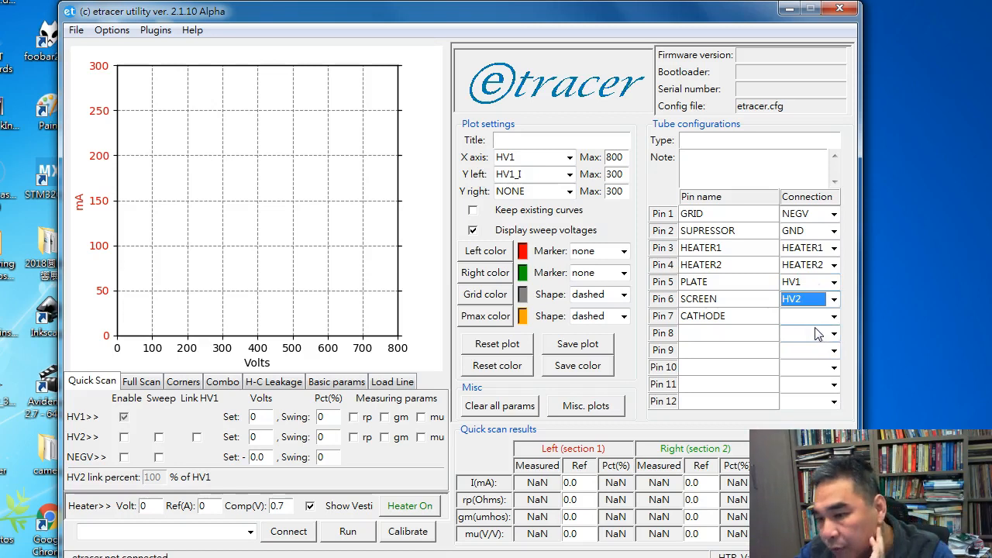
click(818, 334)
click(806, 426)
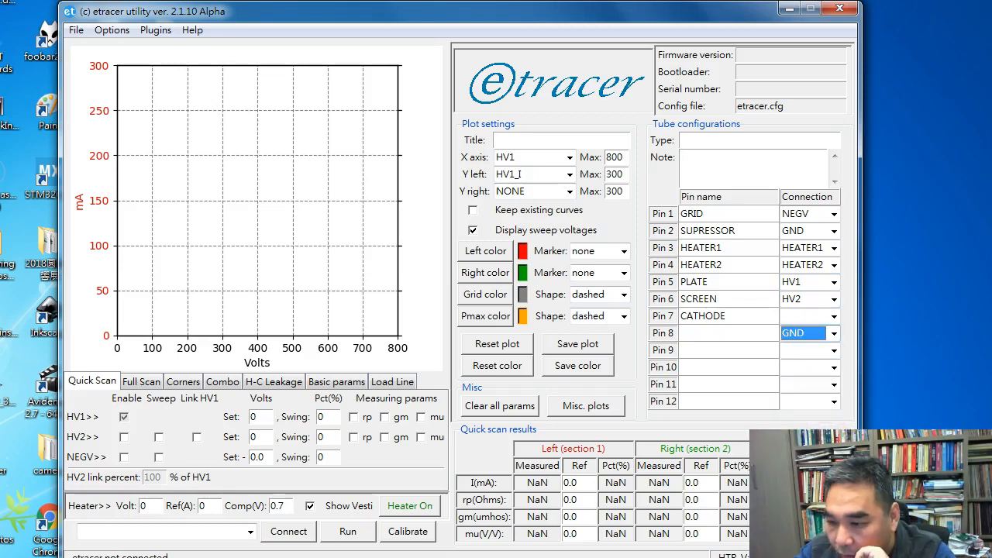
click(793, 333)
click(796, 343)
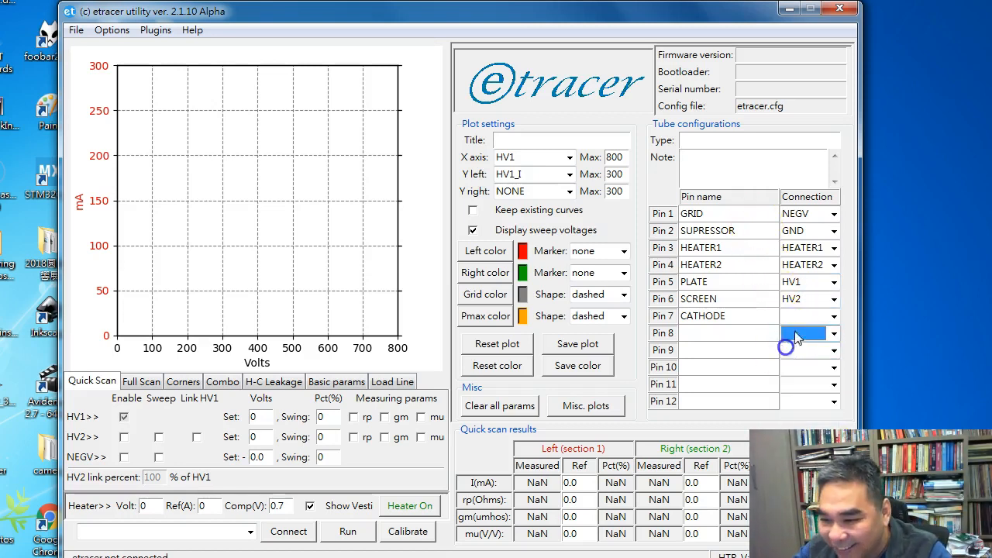
Connect the CATHODE pin to GND in the tube configuration
click(798, 316)
click(812, 397)
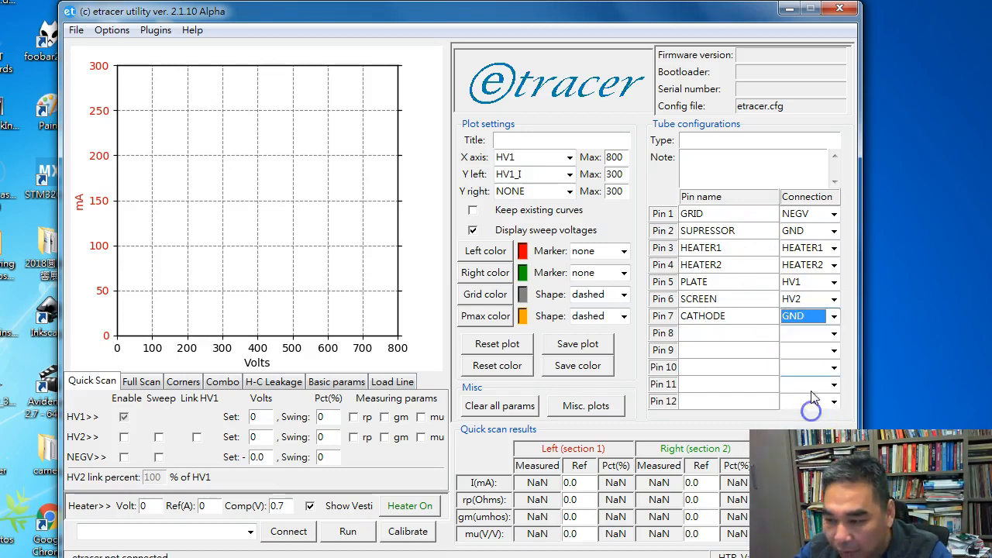
Consult the datasheet's description of the tube and enter its type as "Miniature sharp-cutoff pentode" in etracer
click(722, 159)
click(714, 136)
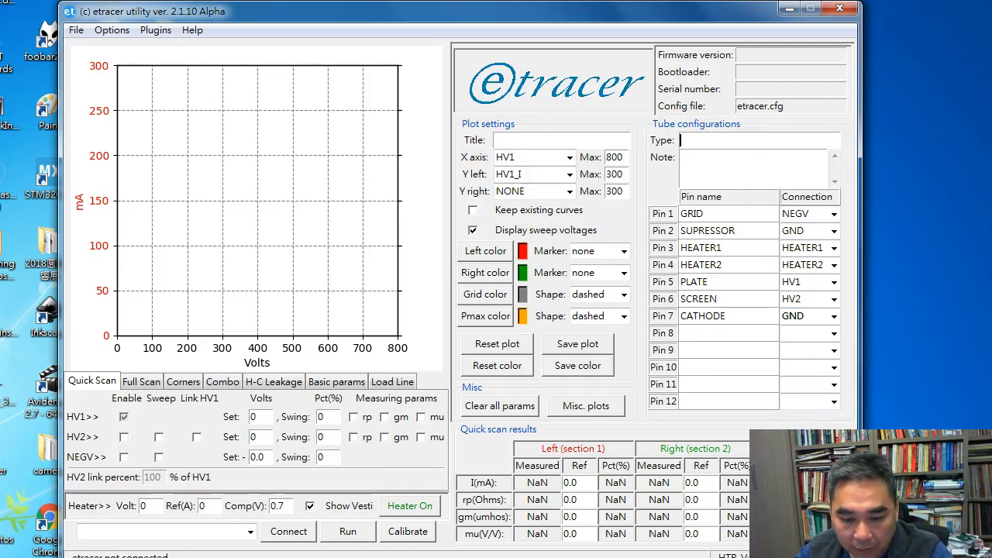
key(super+d)
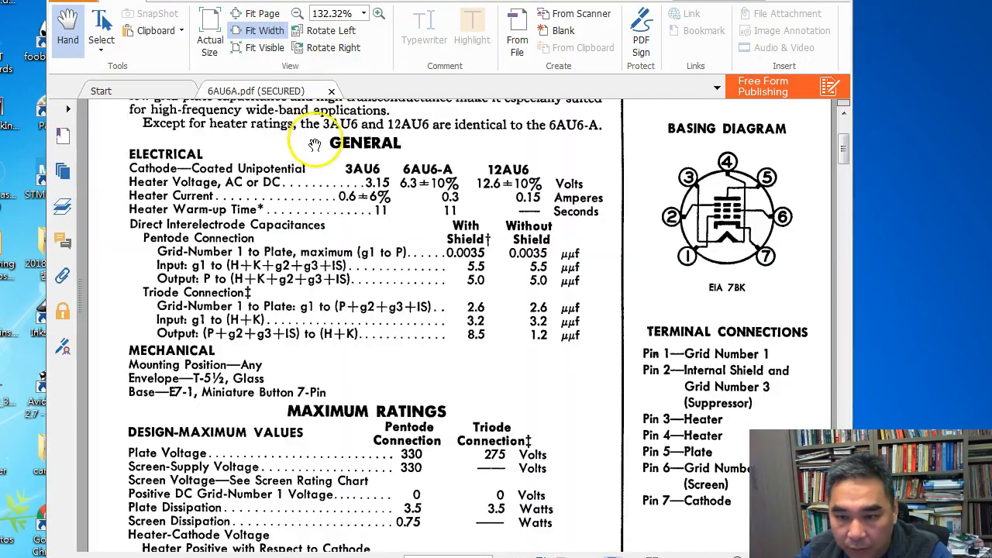
scroll(295, 188, up, 2)
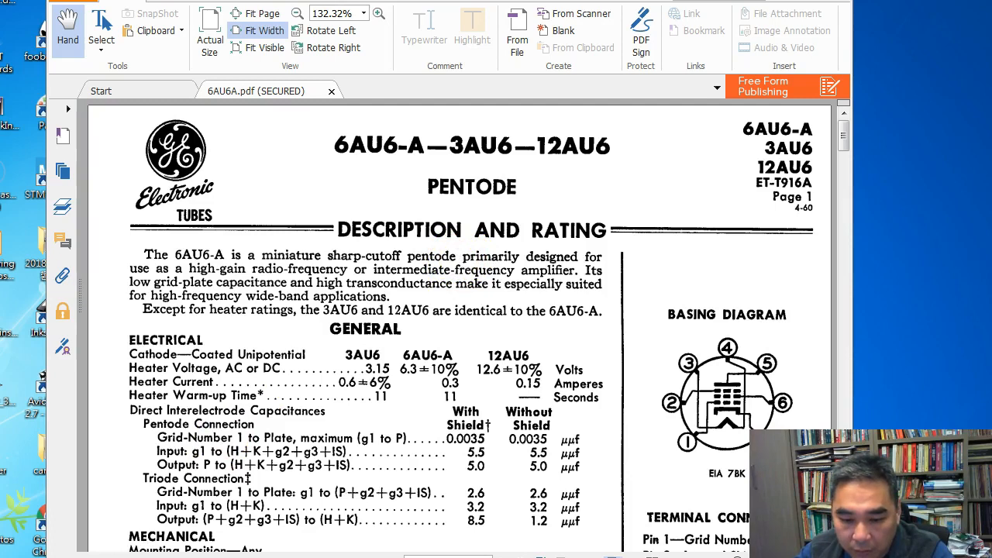
click(159, 556)
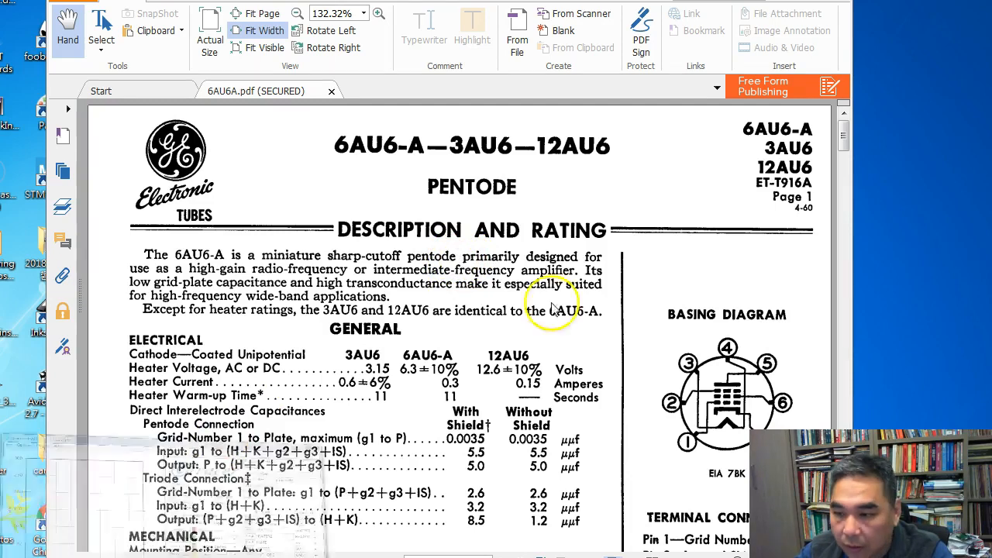
click(766, 143)
text(Min)
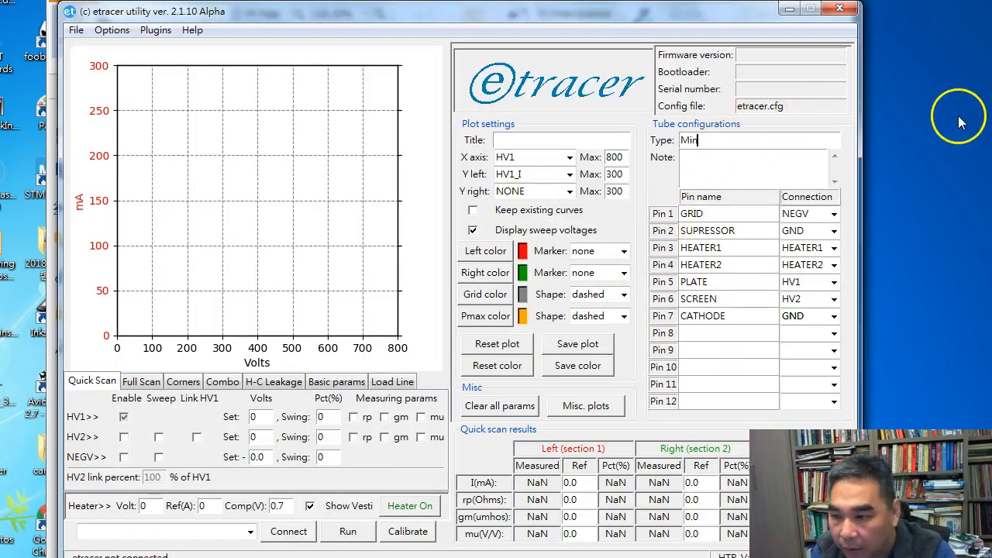
text(iature sharp)
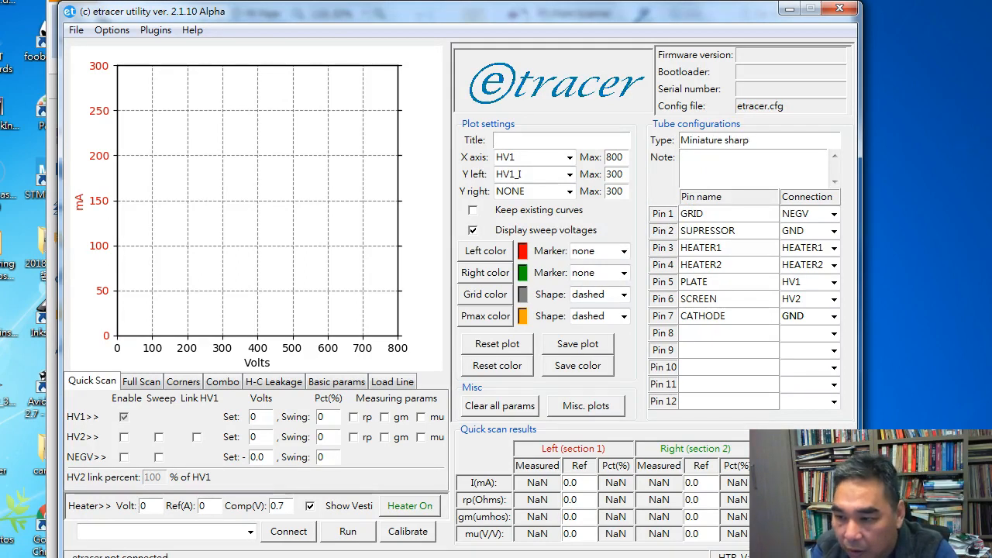
text(-cutoff pento)
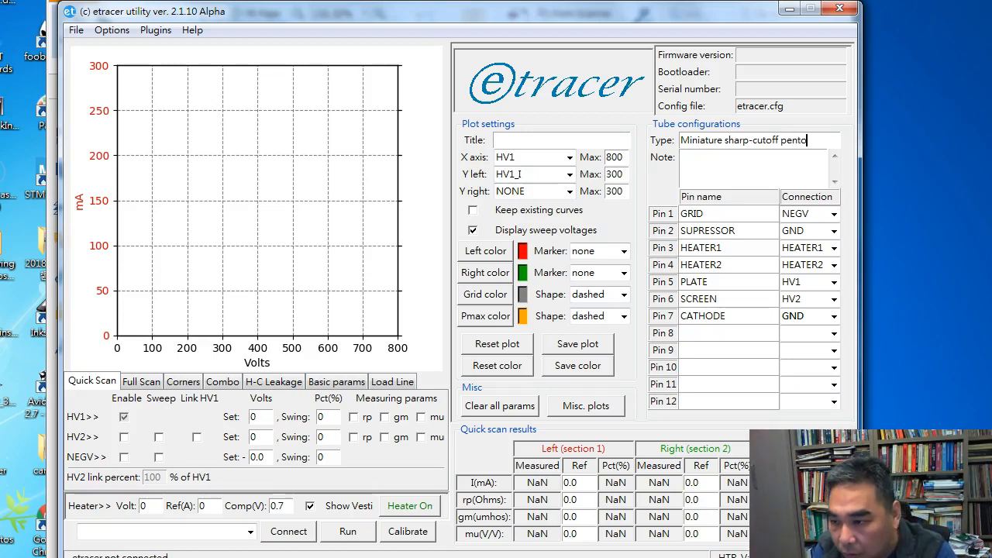
text(de)
click(754, 177)
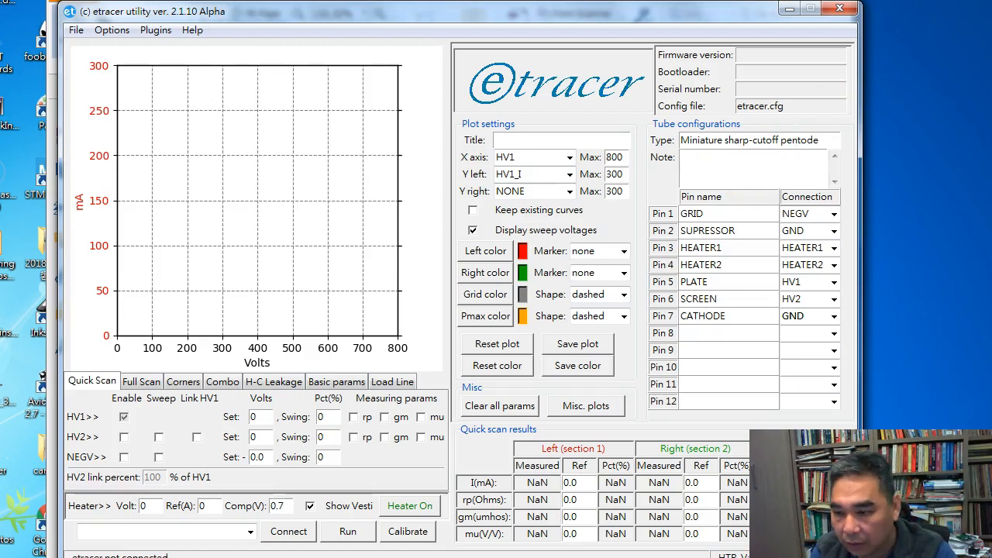
text(Sett)
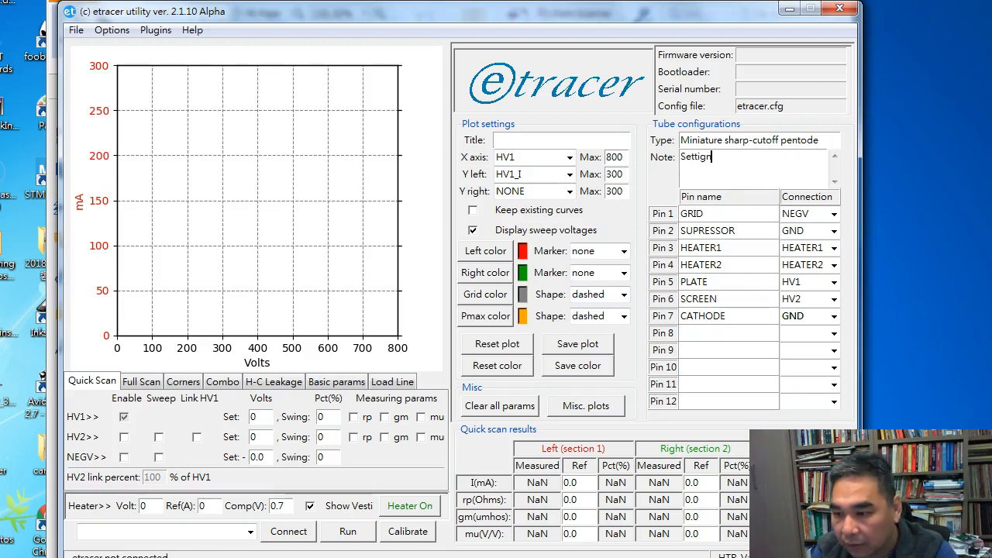
text(ings cu)
text(me from GEM)
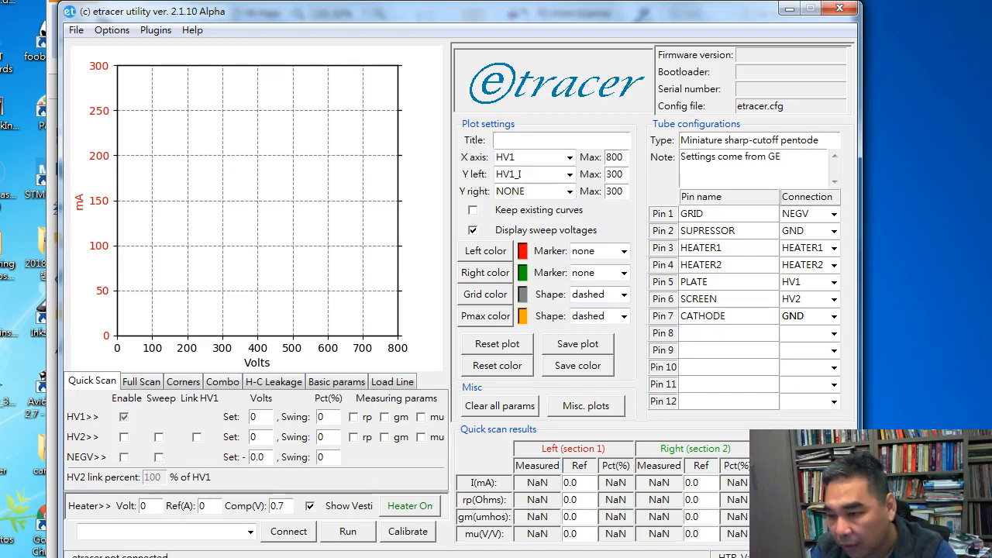
key(BackSpace)
key(BackSpace)
key(BackSpace)
key(BackSpace)
key(BackSpace)
key(BackSpace)
key(BackSpace)
key(BackSpace)
key(BackSpace)
key(BackSpace)
key(BackSpace)
key(BackSpace)
key(BackSpace)
key(BackSpace)
key(BackSpace)
key(BackSpace)
key(BackSpace)
key(BackSpace)
key(BackSpace)
key(BackSpace)
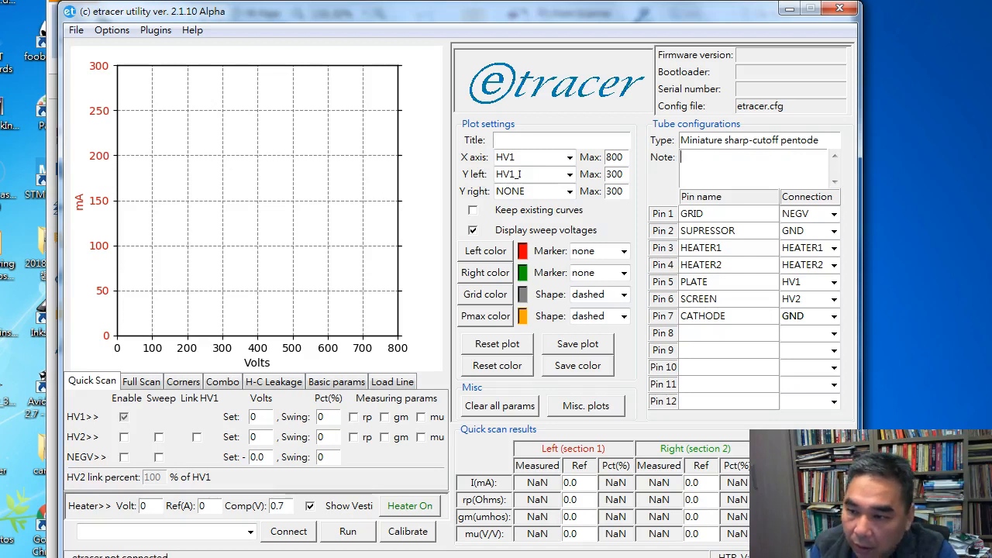
Save the tube configuration in the tubecfg folder as 6AU6_triode
click(76, 29)
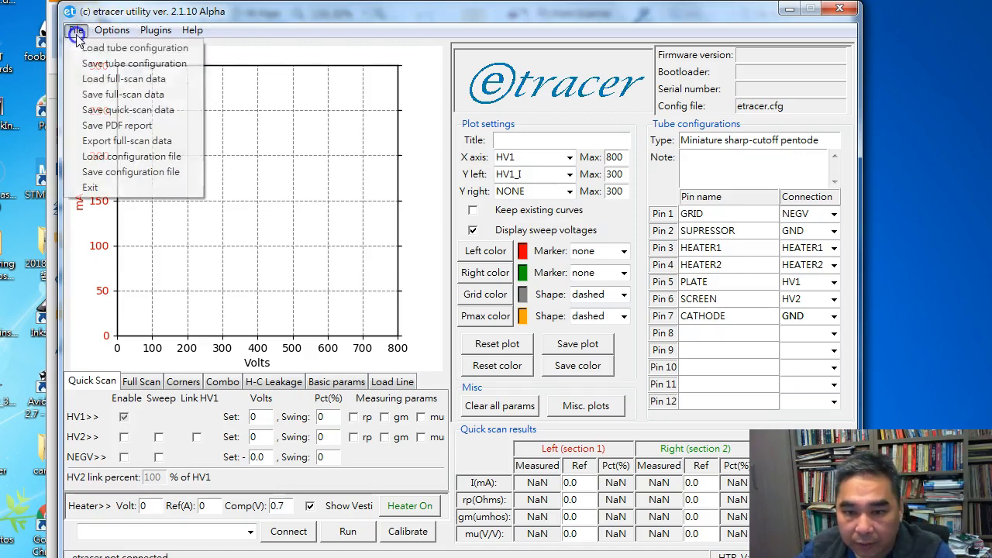
click(107, 64)
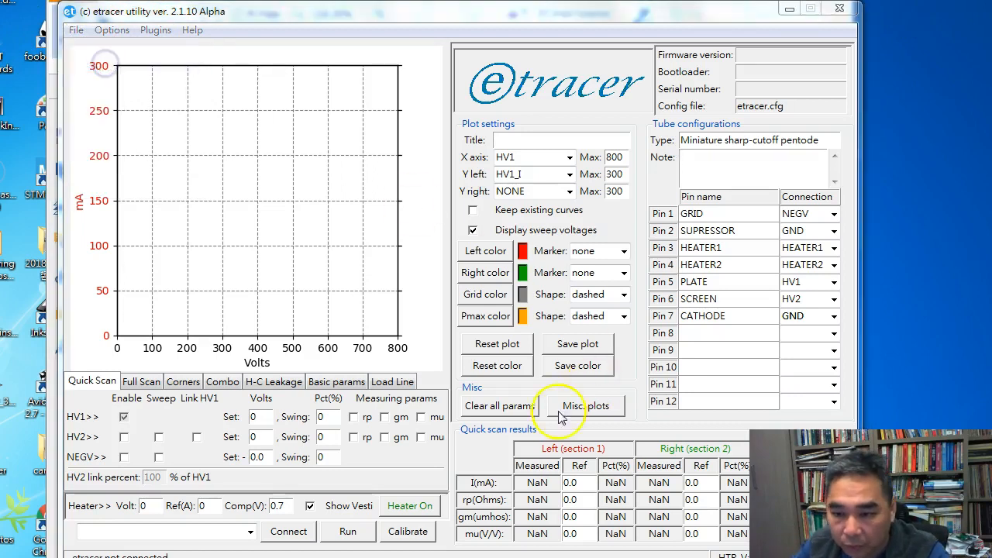
text(6AU)
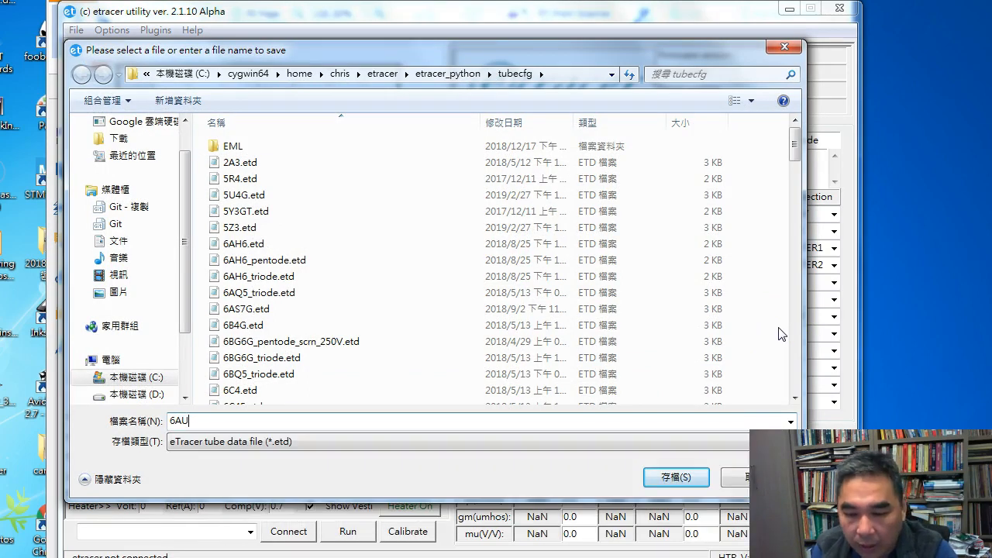
text(6)
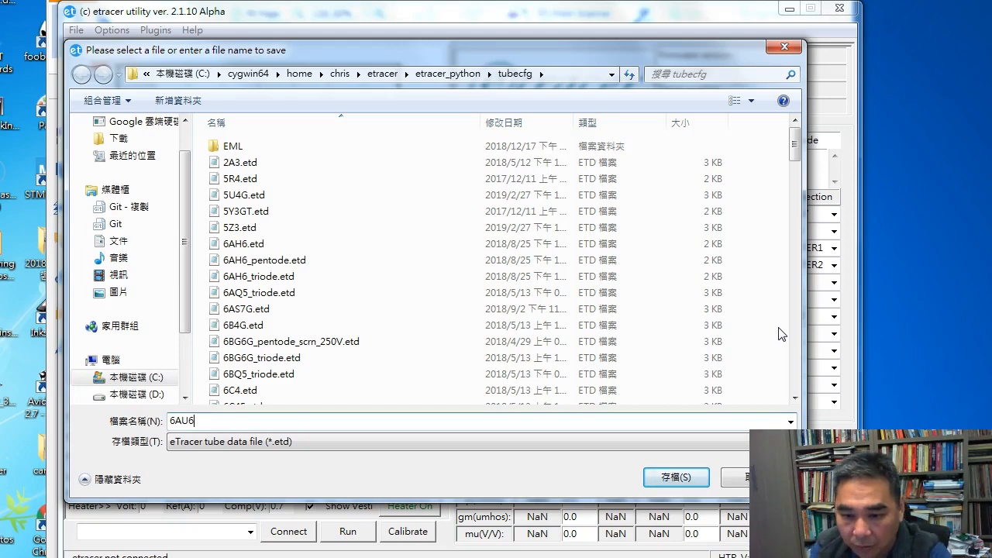
text(_)
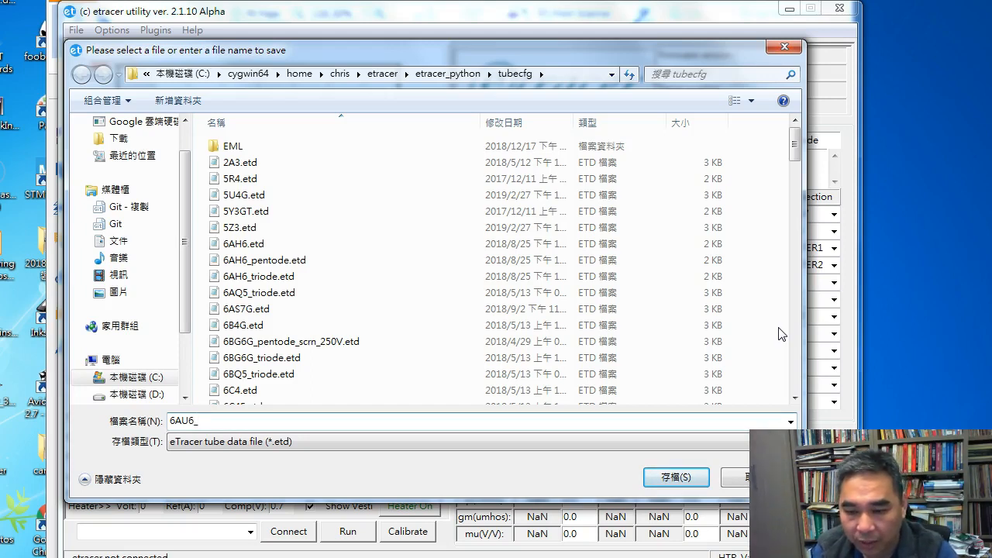
text(triode)
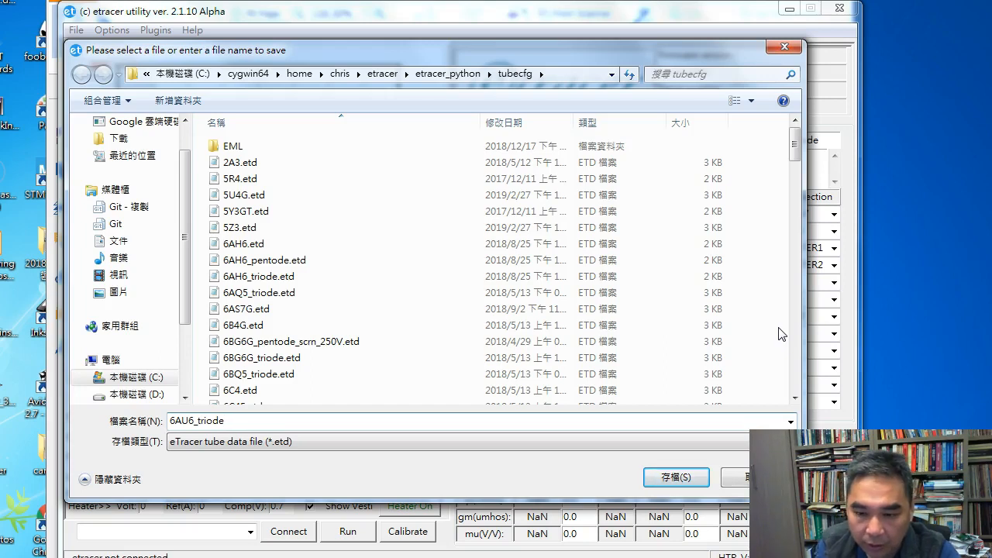
key(Return)
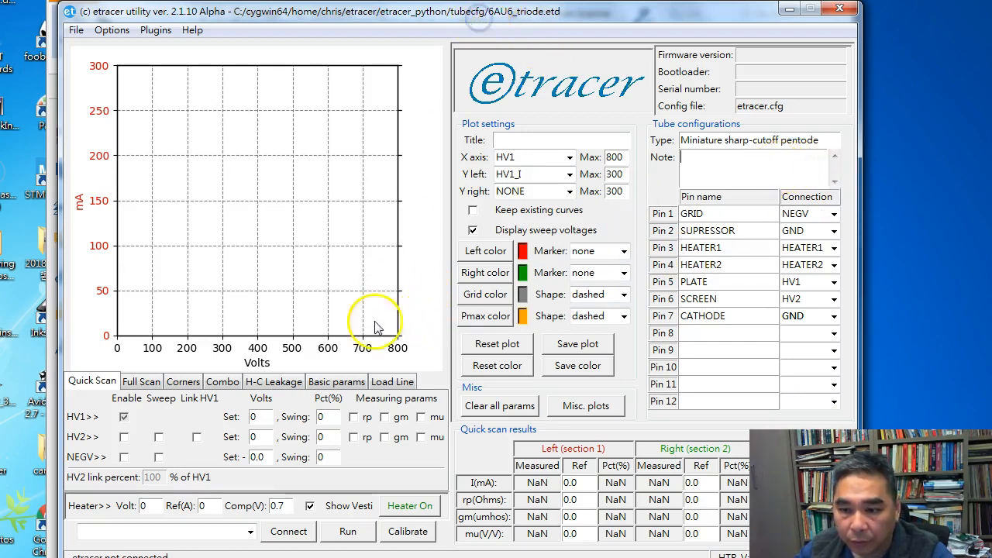
click(141, 381)
click(184, 381)
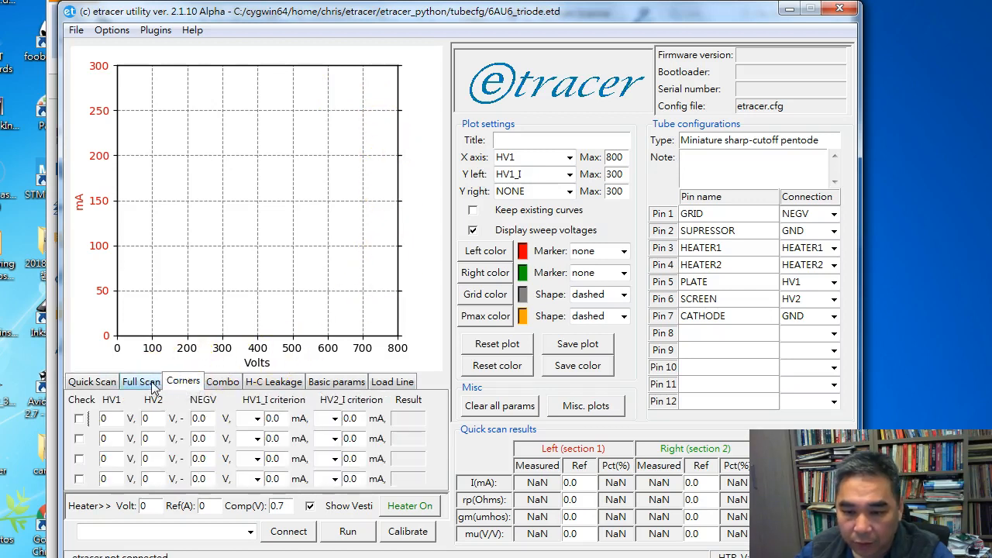
click(153, 385)
click(85, 382)
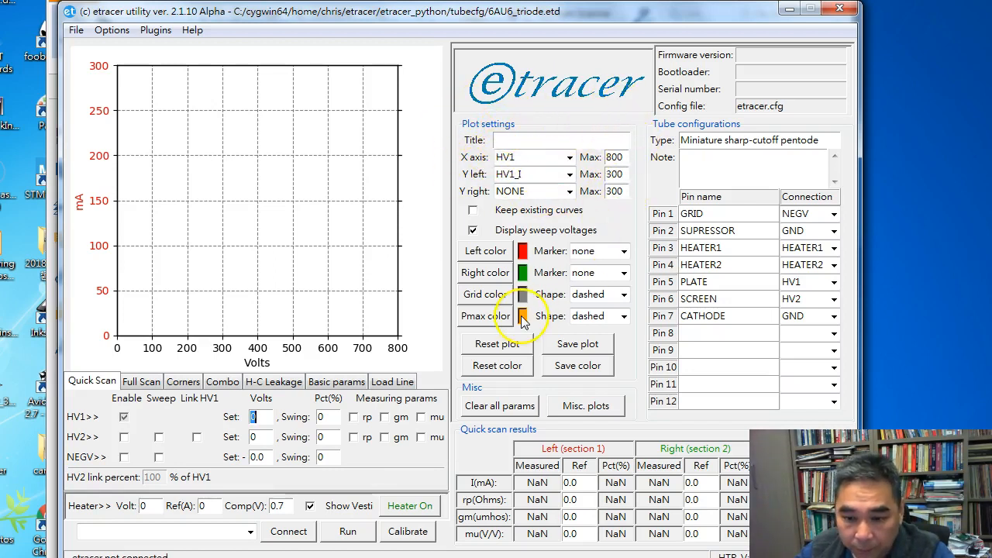
Check the 6AU6-A heater ratings in the datasheet, and set the heater voltage to 6.3 and its reference current to 03 in etracer
click(145, 506)
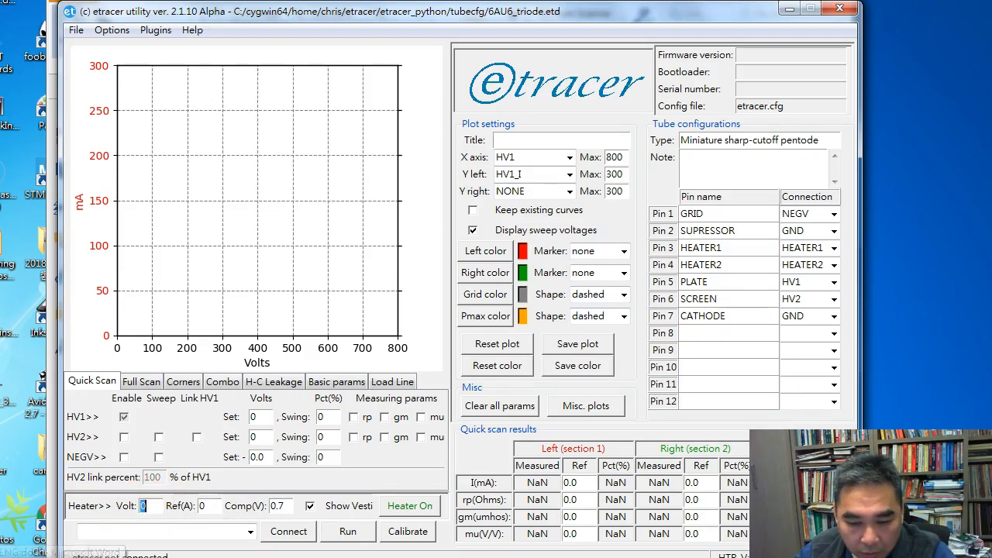
click(94, 557)
scroll(392, 334, down, 2)
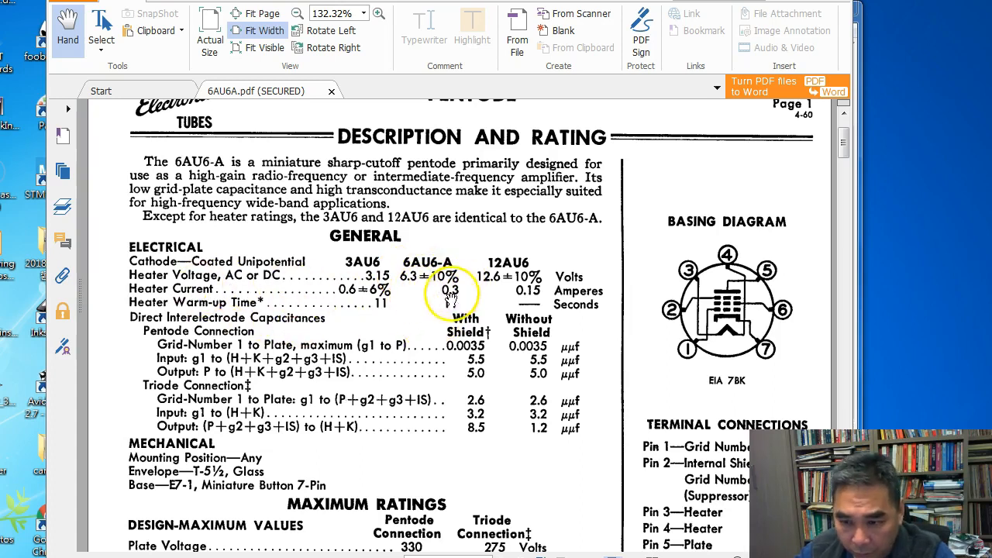
key(alt+Tab)
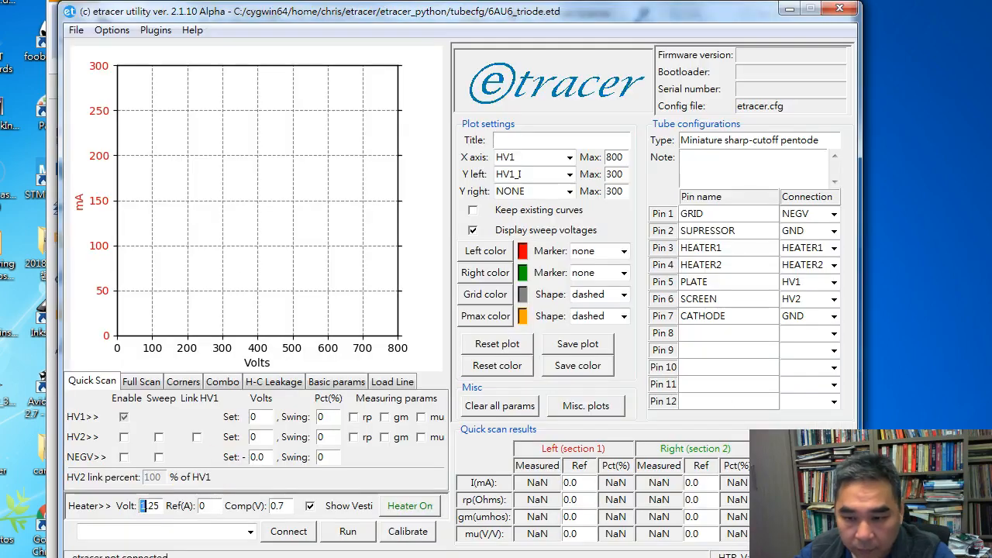
click(160, 505)
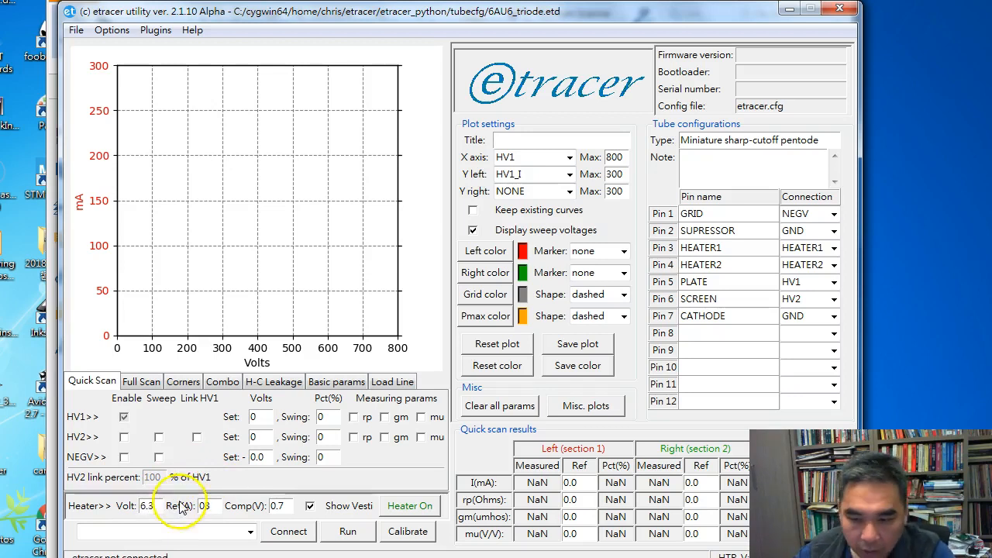
Save the tube configuration with its heater settings over the existing 6AU6_triode.etd file
click(76, 29)
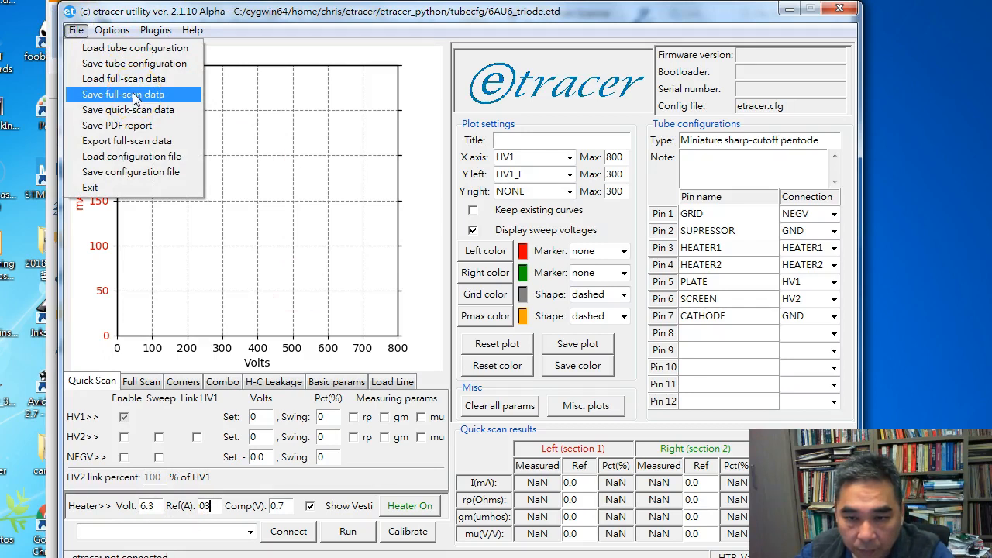
click(131, 64)
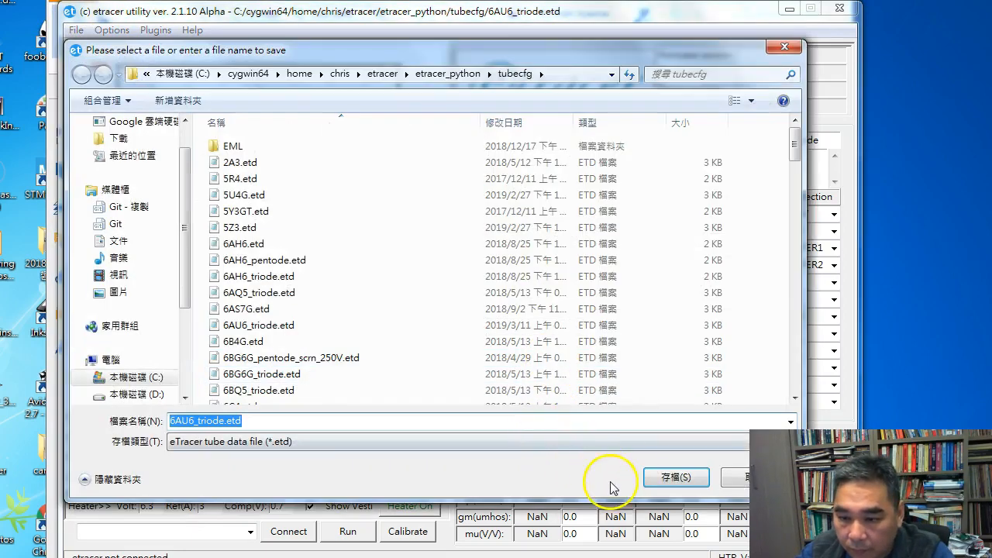
click(648, 478)
click(384, 262)
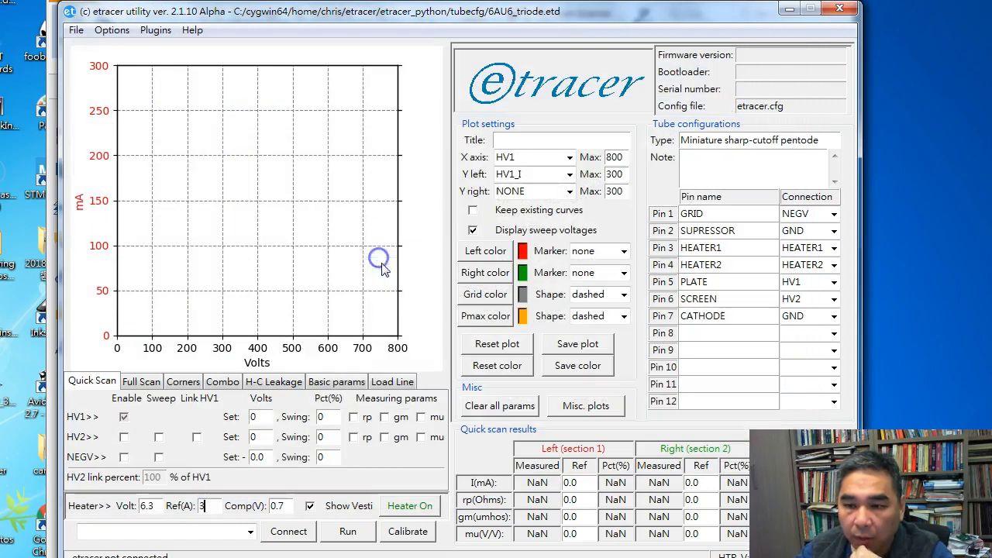
Open the full scan settings in etracer, then consult the datasheet's maximum ratings and triode-connection plate curves
click(137, 381)
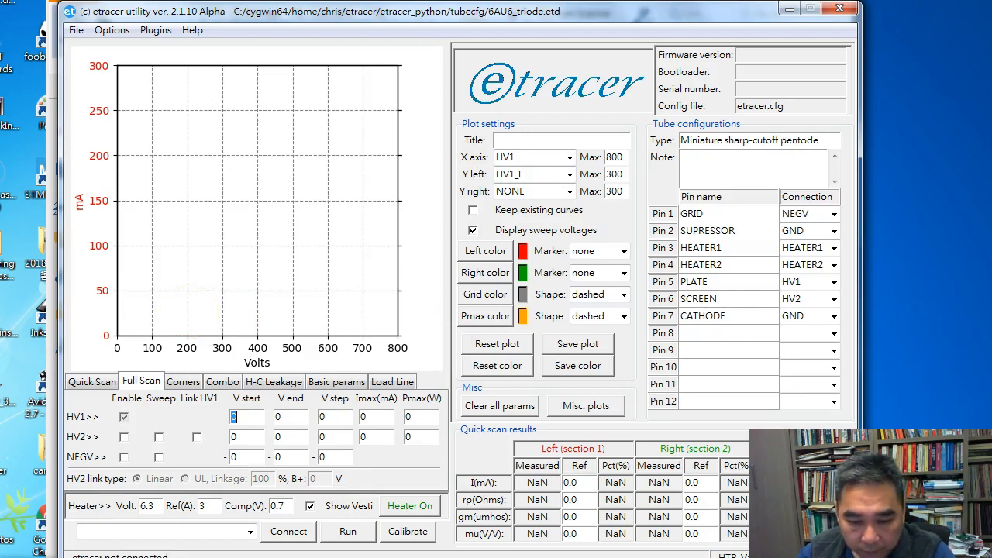
click(24, 557)
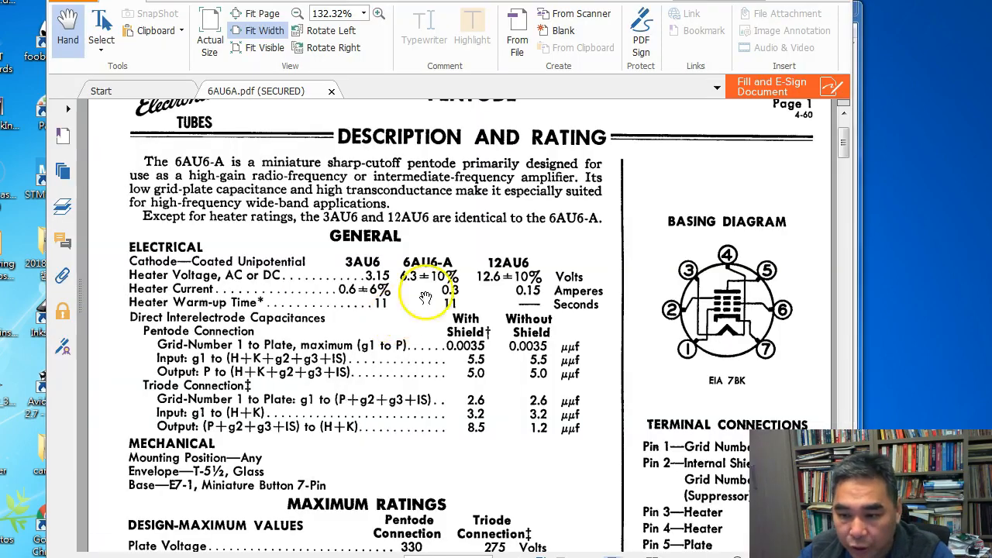
scroll(426, 297, down, 3)
scroll(447, 370, down, 1)
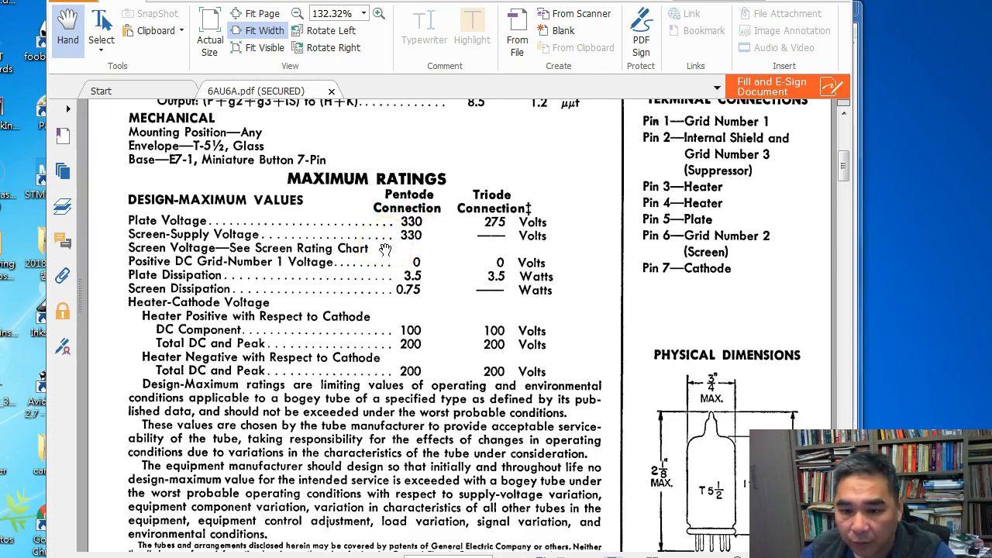
scroll(526, 291, down, 15)
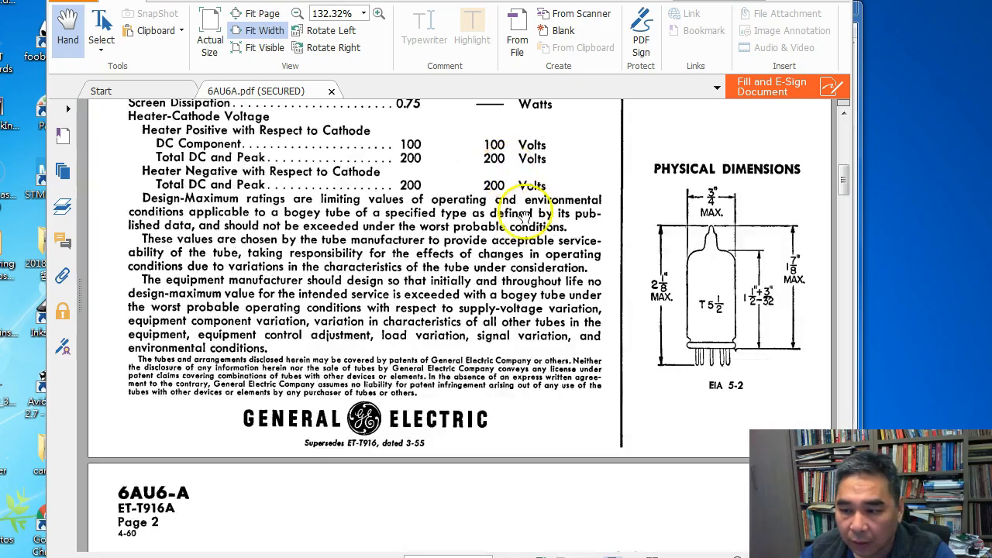
scroll(526, 291, down, 15)
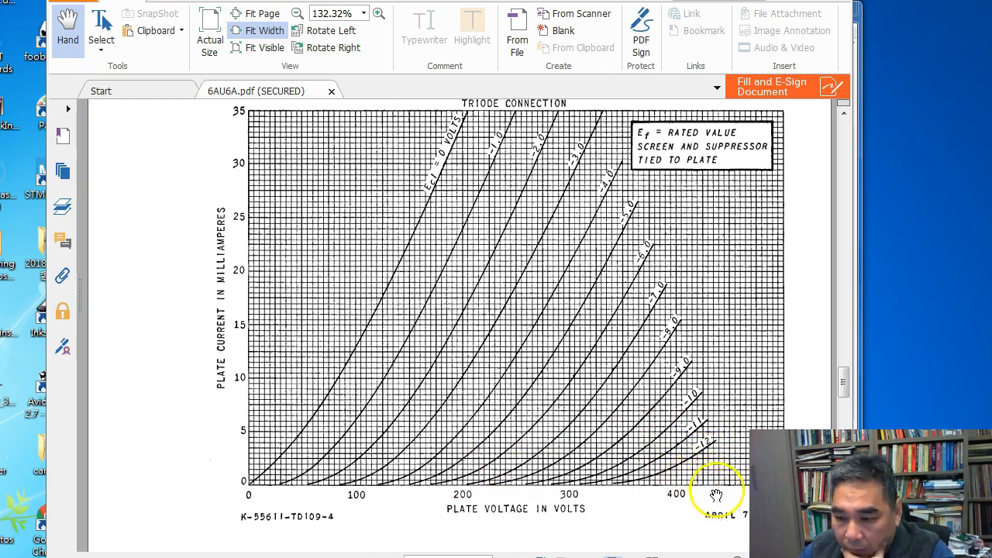
scroll(702, 474, down, 1)
scroll(701, 474, down, 1)
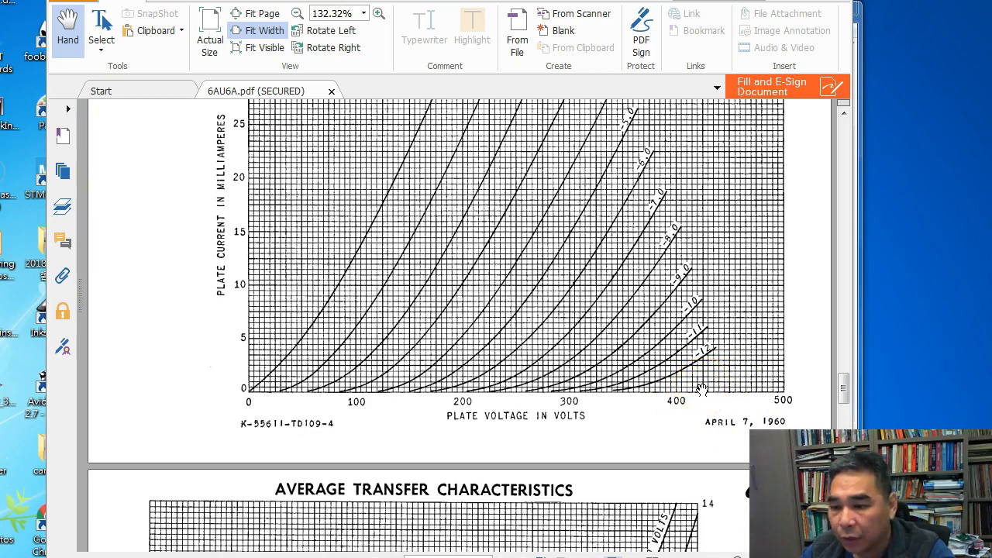
Compare the pentode and triode plate characteristics in the datasheet, then review the typical operation table
scroll(702, 389, up, 7)
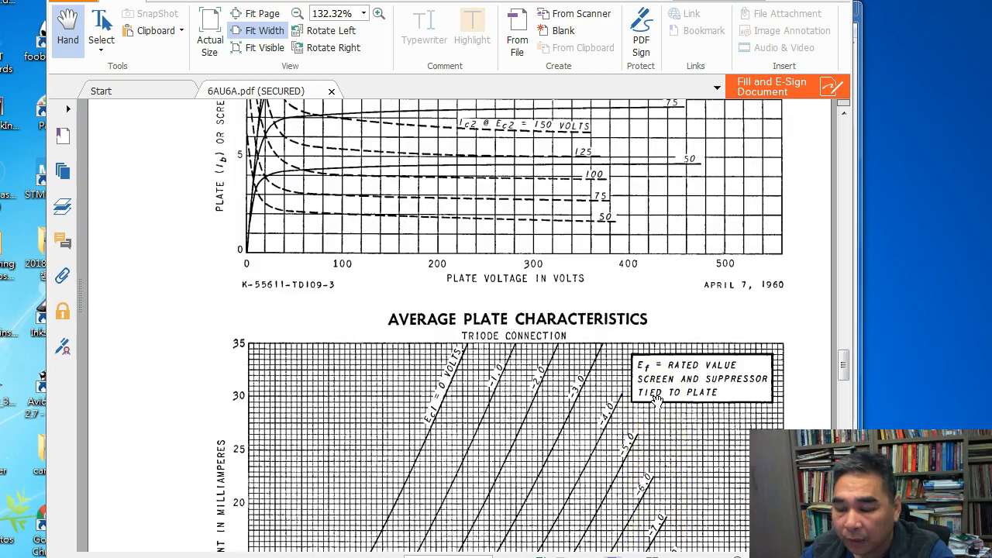
scroll(656, 398, up, 10)
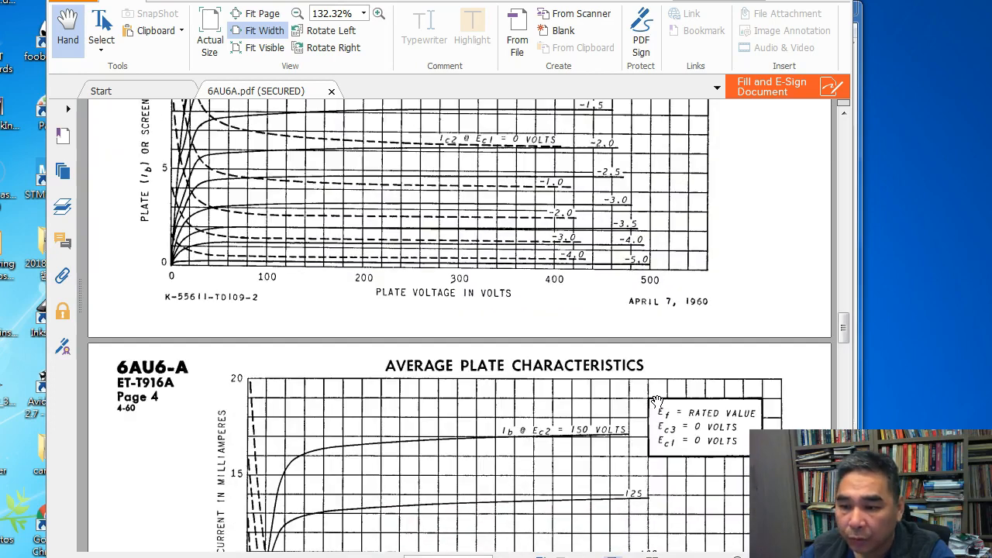
scroll(656, 401, up, 3)
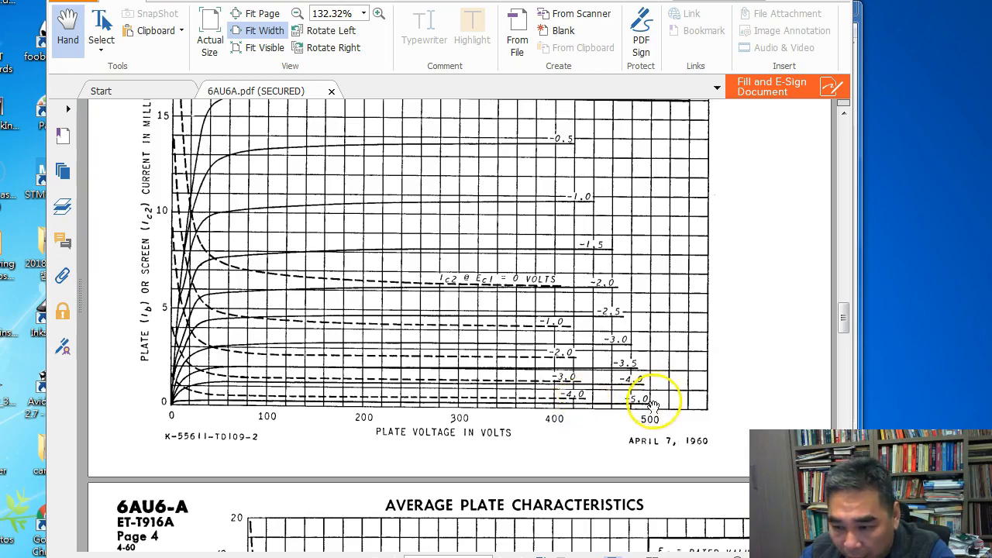
scroll(514, 286, down, 6)
scroll(513, 299, down, 6)
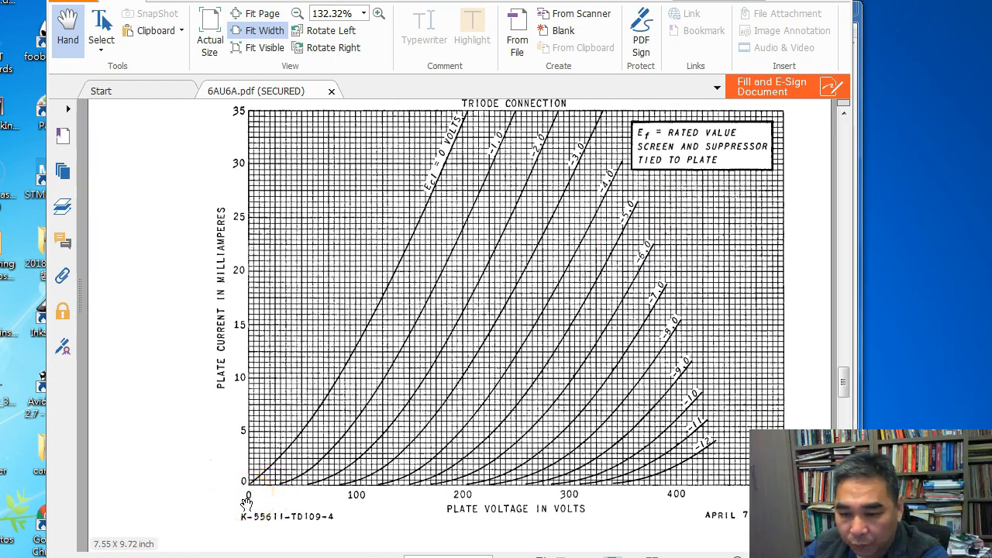
scroll(710, 504, down, 5)
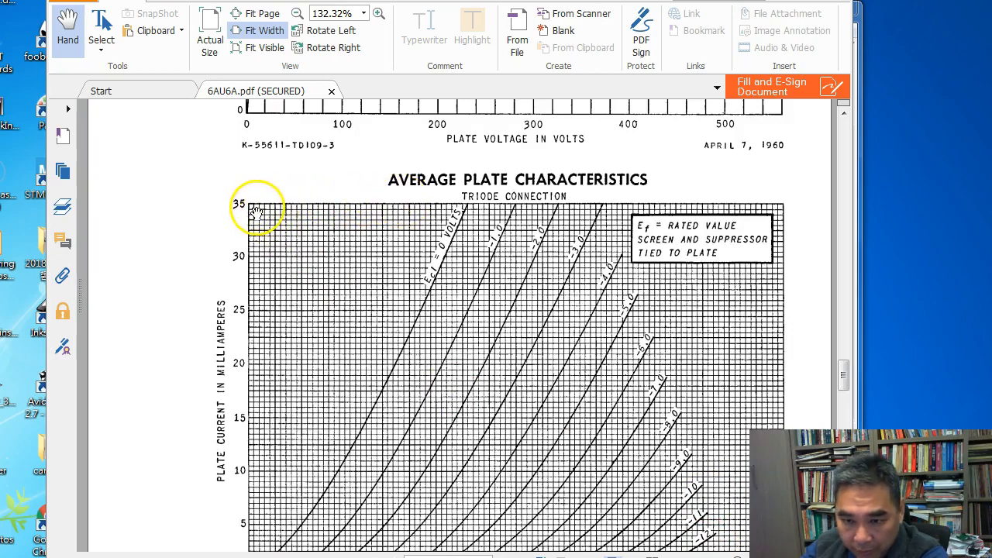
scroll(256, 210, down, 1)
scroll(405, 150, up, 5)
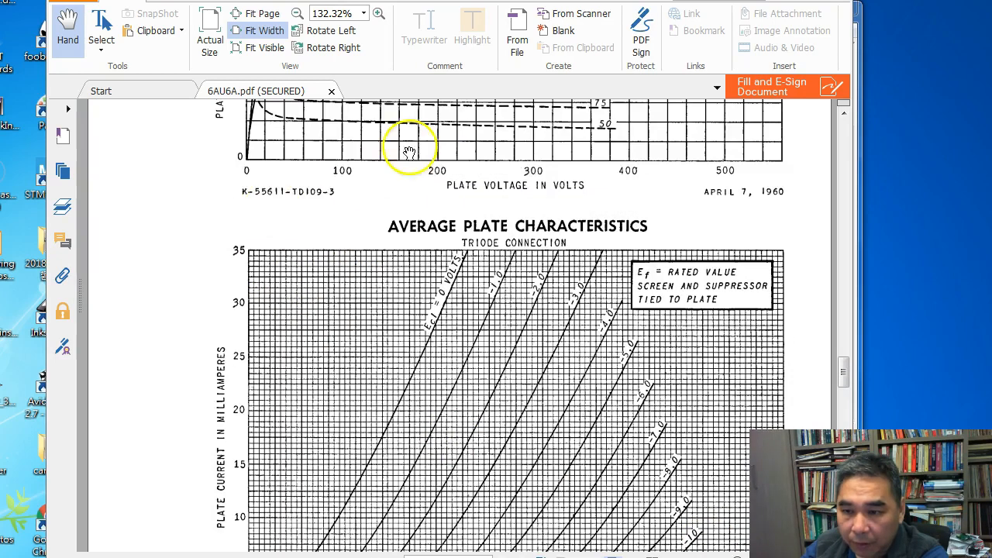
scroll(588, 245, up, 20)
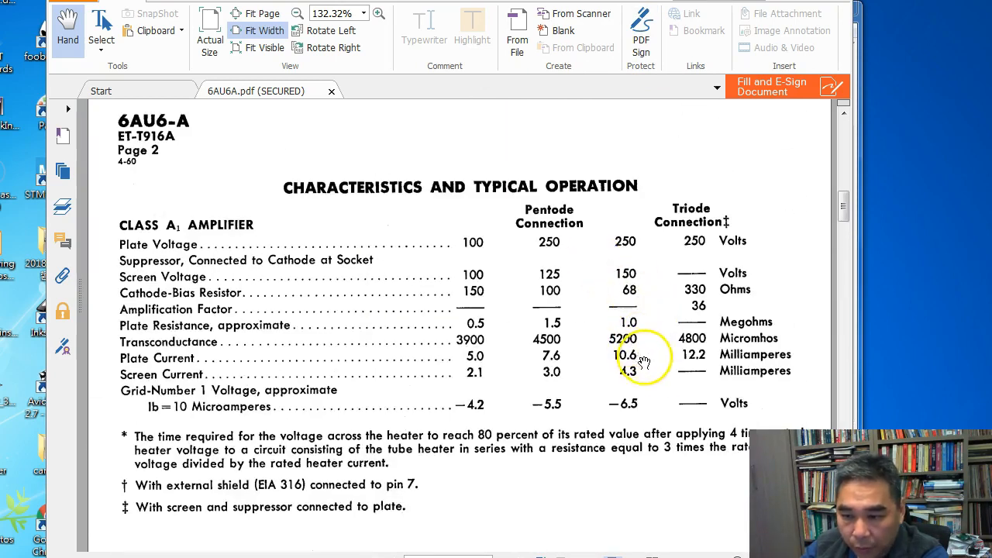
Check the plate dissipation rating in the datasheet, then set the HV1 Pmax to 3.5 W in etracer and refresh the plot
scroll(661, 364, up, 8)
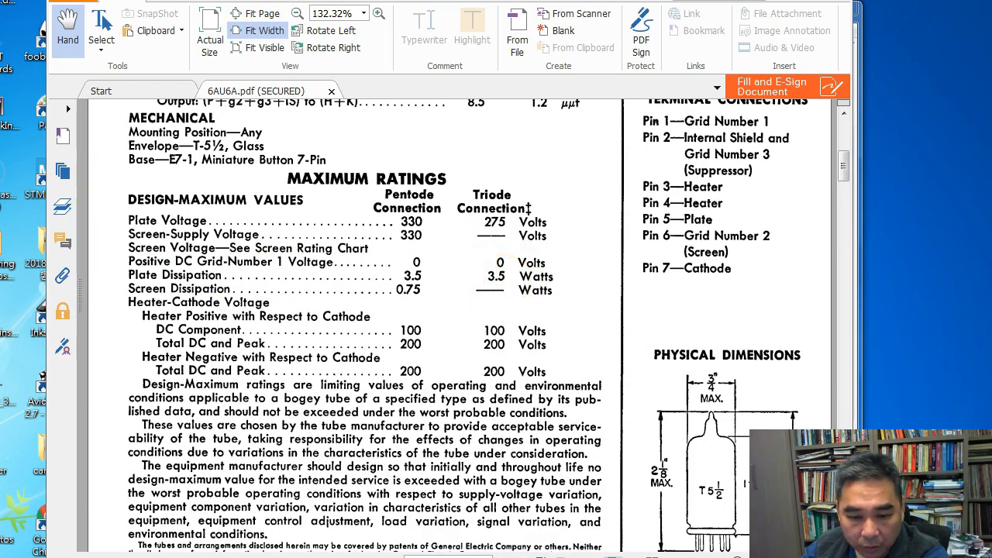
click(232, 557)
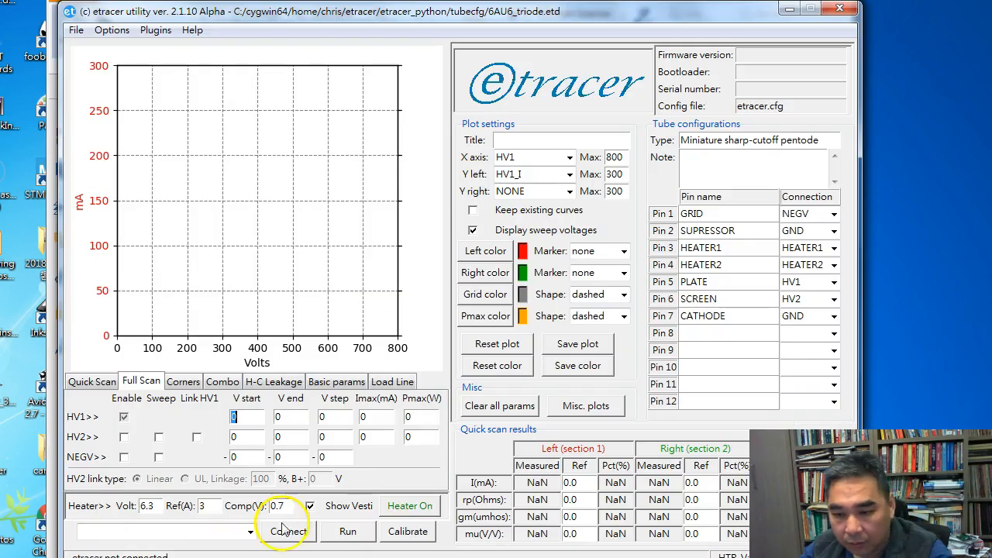
double_click(431, 417)
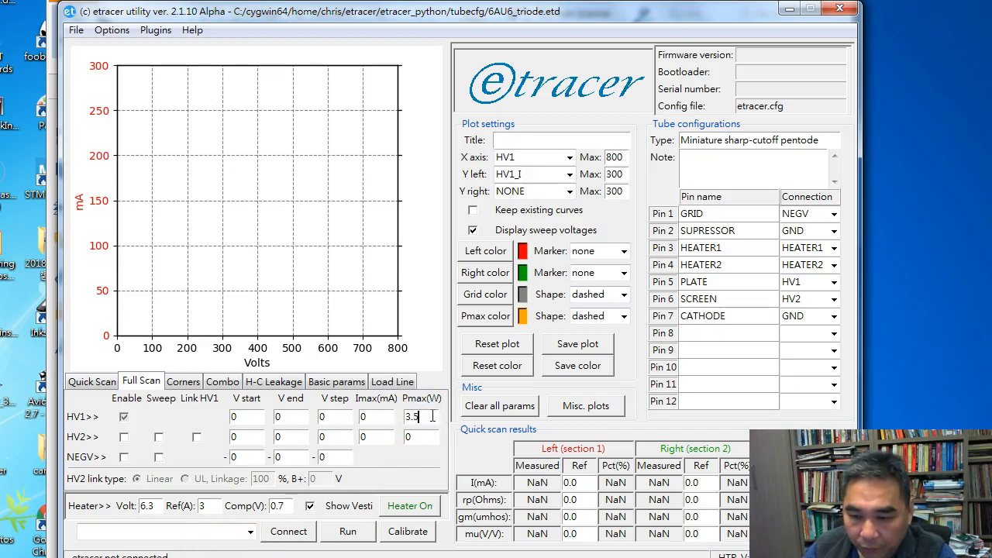
click(497, 366)
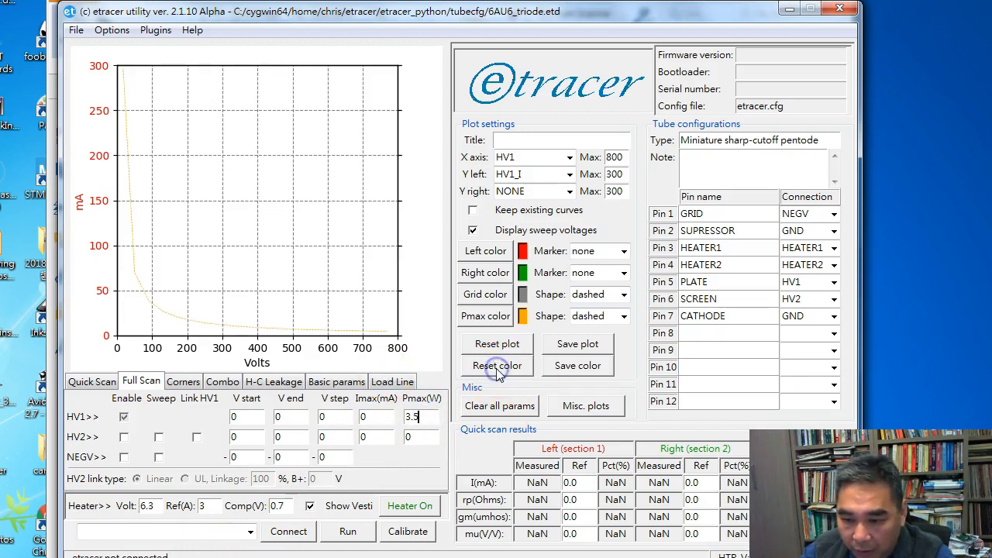
click(497, 369)
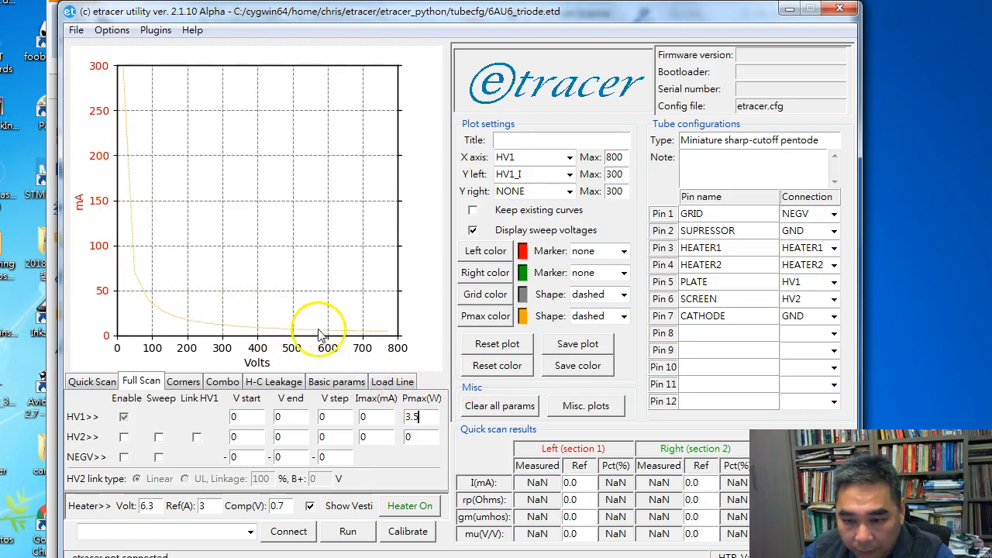
Set the plot's X-axis maximum to 450 and both the left and right Y-axis maximums to 25
click(623, 175)
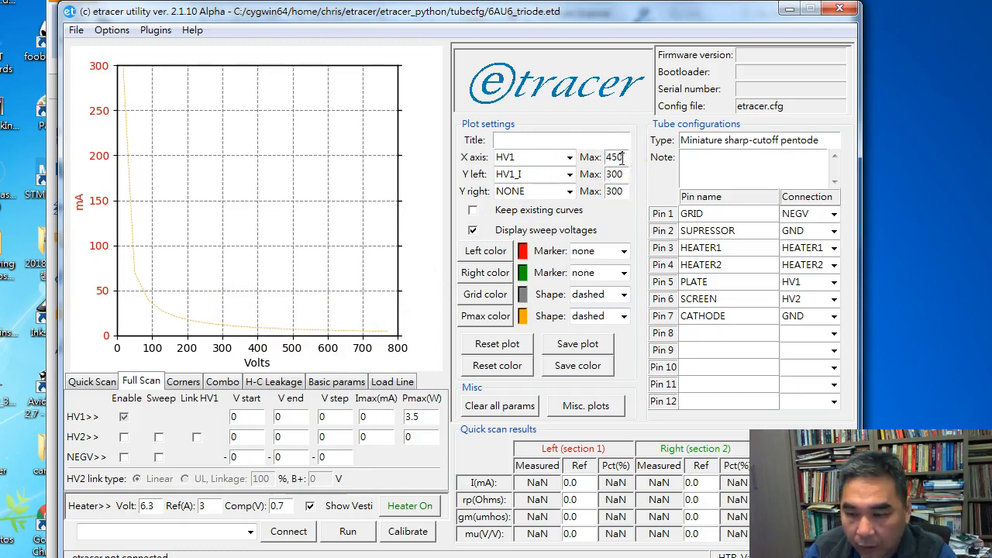
key(Return)
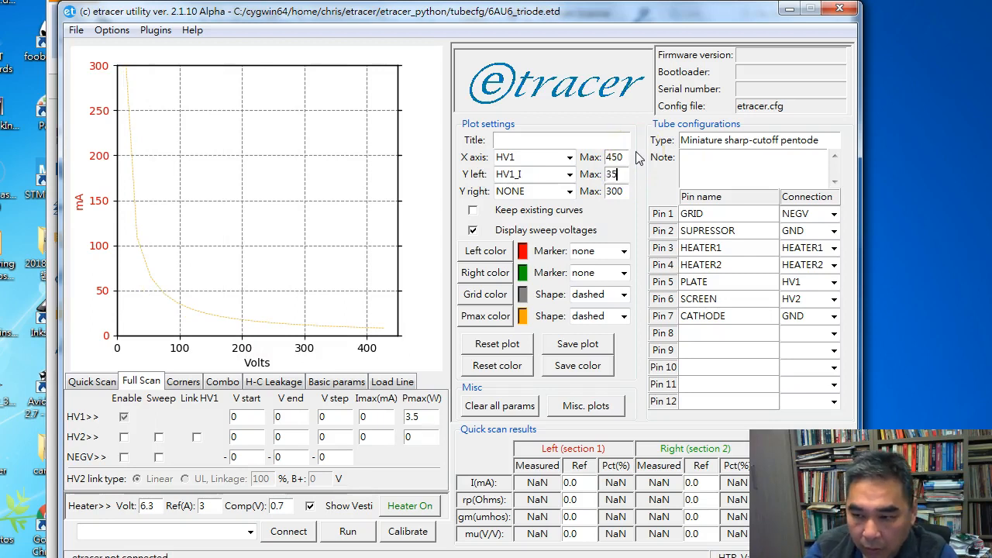
key(Return)
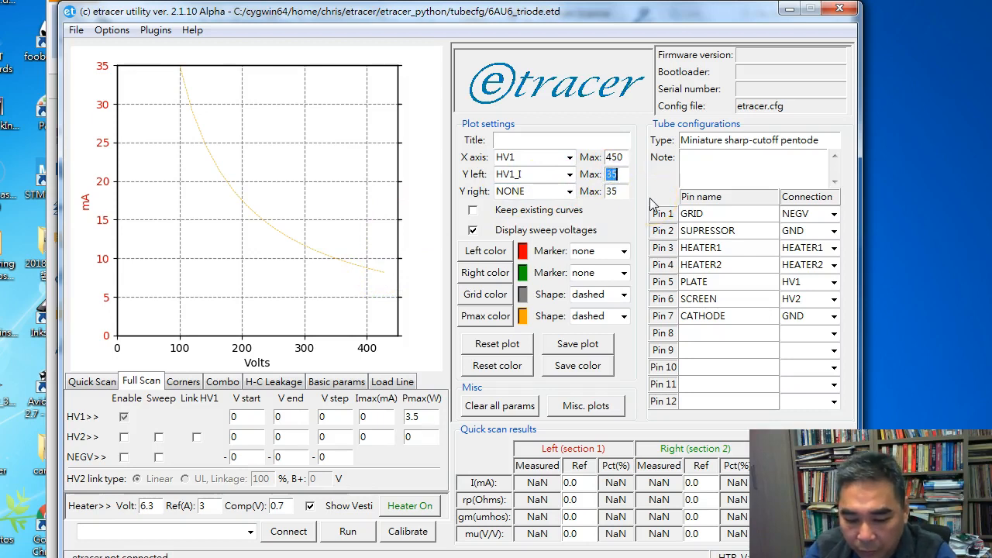
key(Return)
click(624, 191)
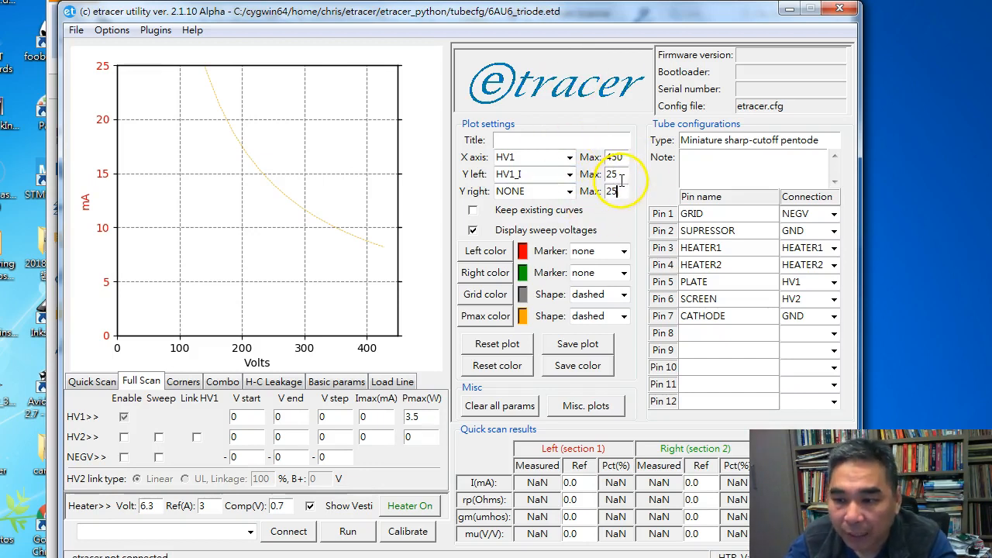
Try a left Y-axis maximum of 35, then set it back to 25
double_click(622, 177)
text(35)
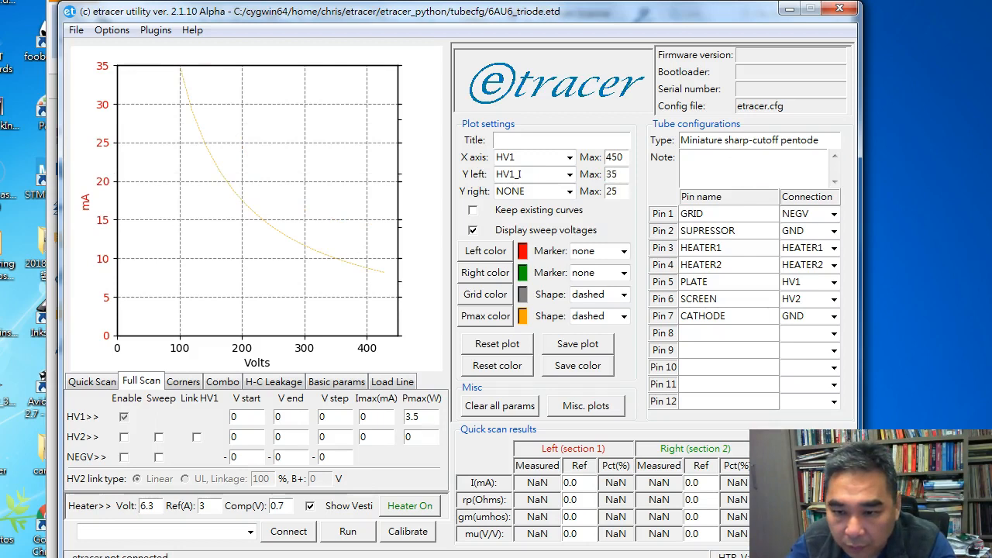
click(613, 173)
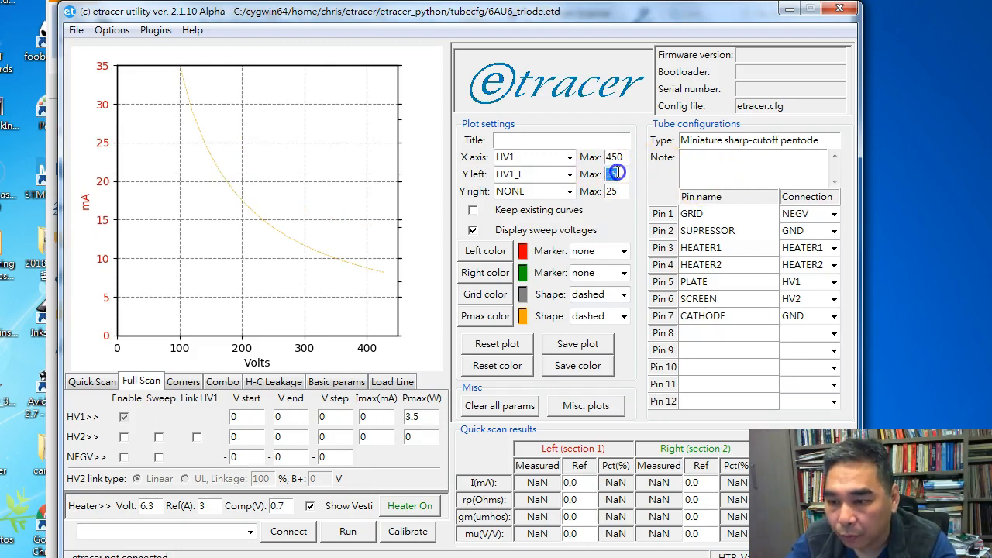
text(25)
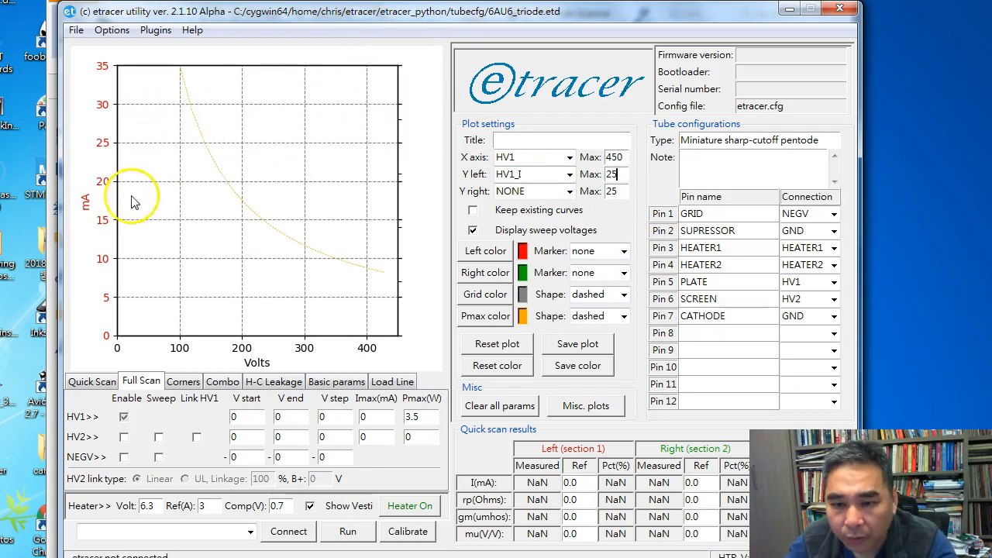
Switch to the datasheet and examine the triode-connection average plate characteristics for the sweep range
key(alt+Tab)
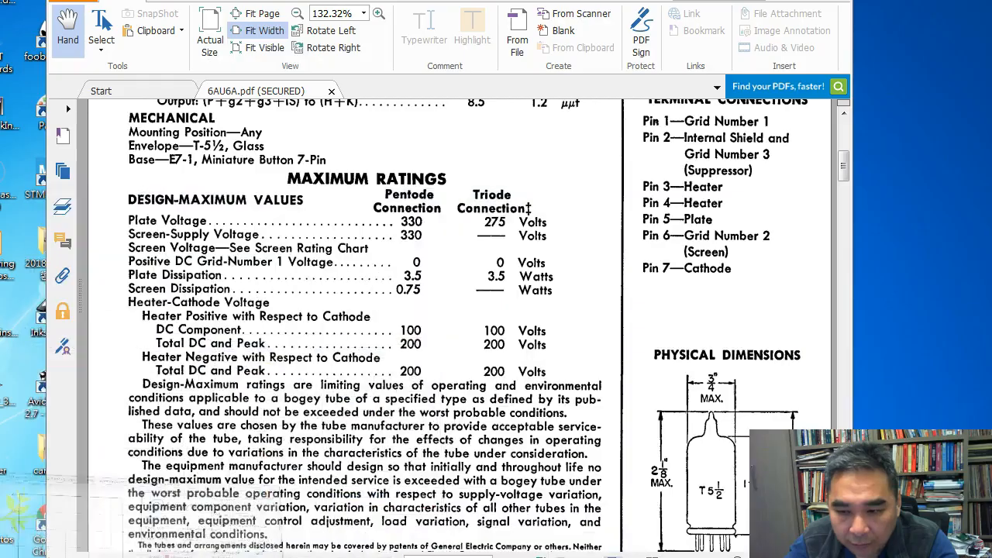
scroll(419, 325, down, 5)
scroll(419, 326, down, 20)
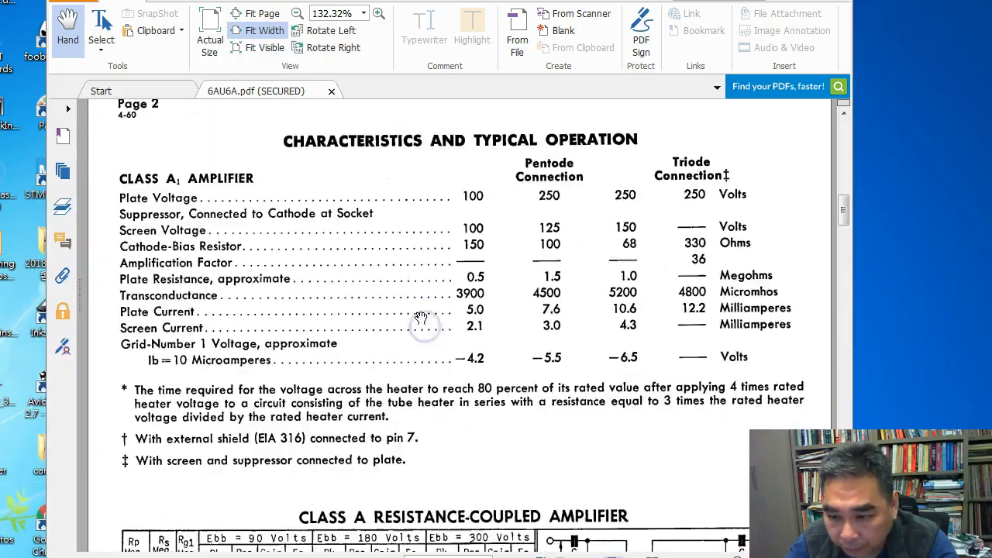
scroll(438, 304, down, 20)
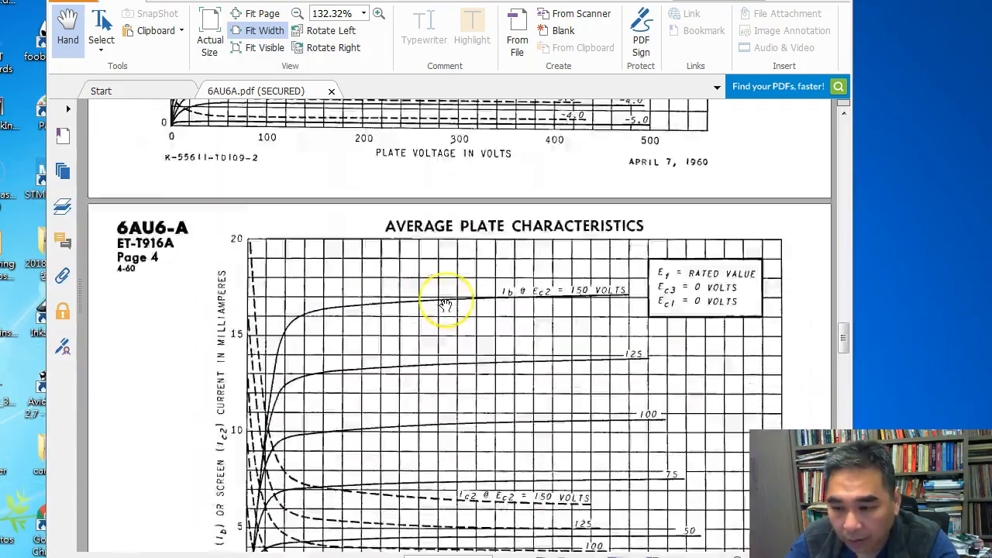
scroll(447, 304, down, 20)
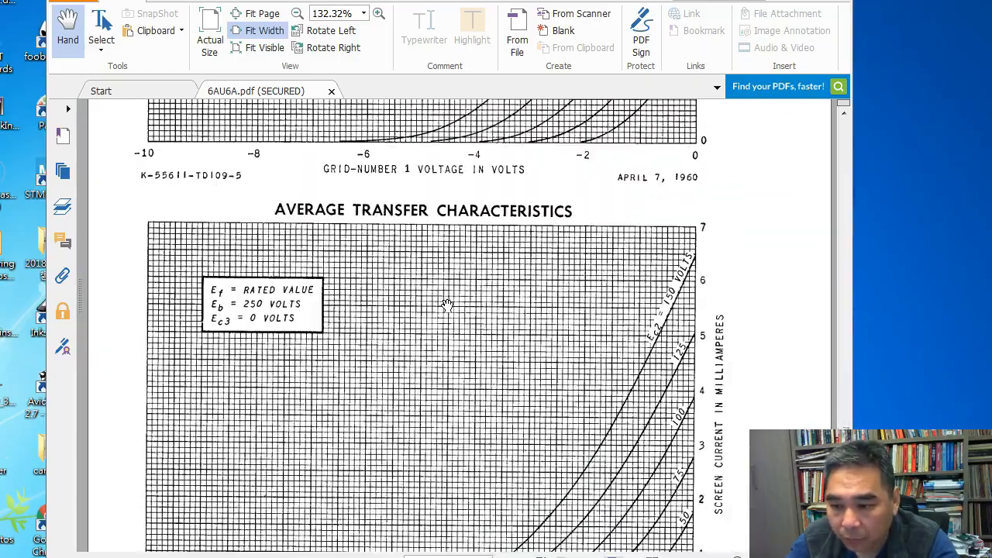
scroll(449, 302, up, 20)
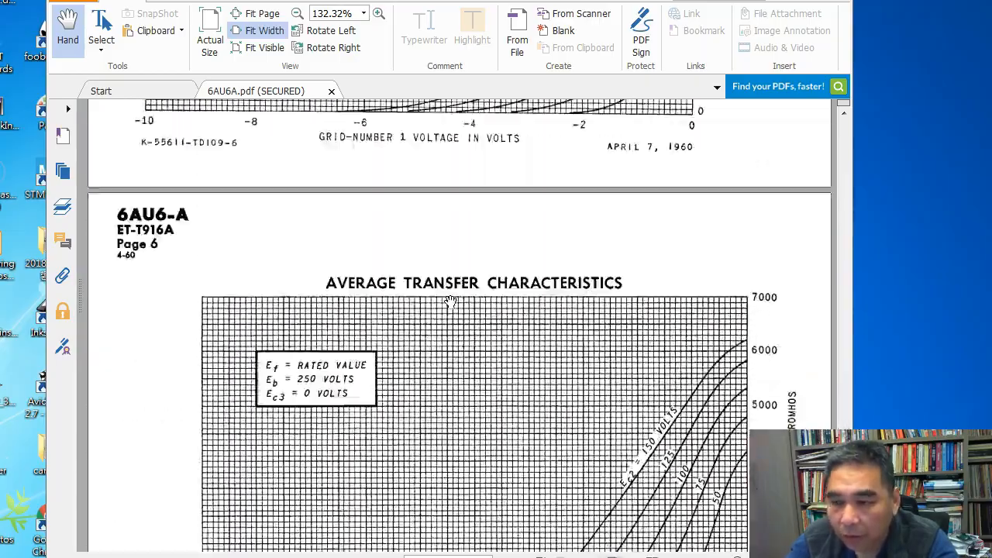
scroll(454, 302, up, 20)
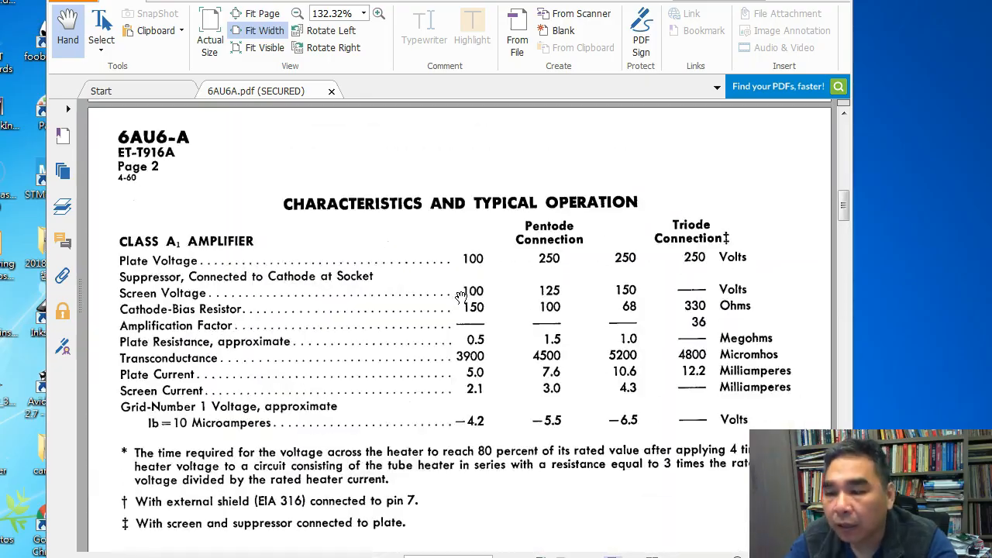
scroll(465, 283, down, 15)
scroll(470, 293, down, 15)
scroll(470, 301, up, 4)
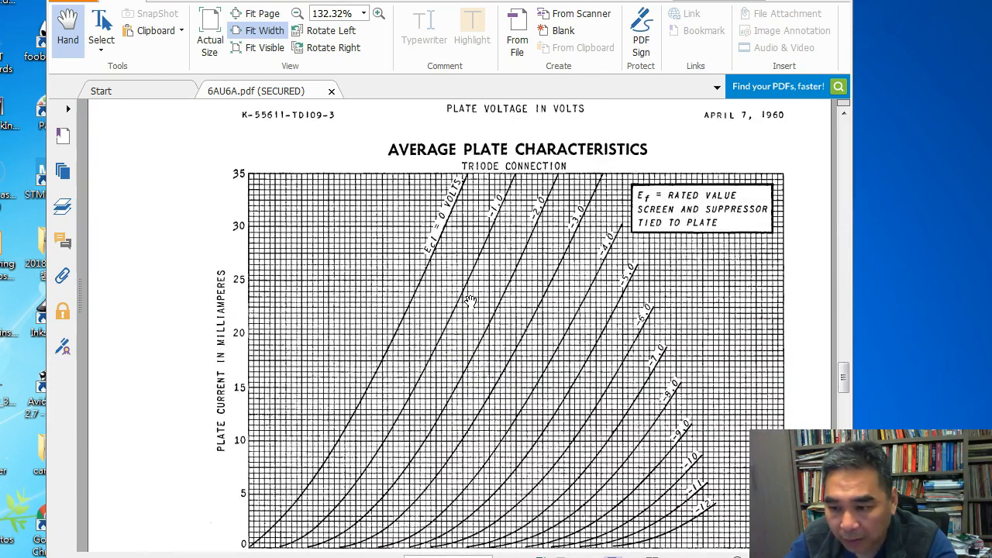
scroll(470, 302, down, 3)
Return to etracer, set the HV1 end voltage to 450, step to 25 and Imax to 50 mA, and enable HV2
click(484, 448)
key(alt+Tab)
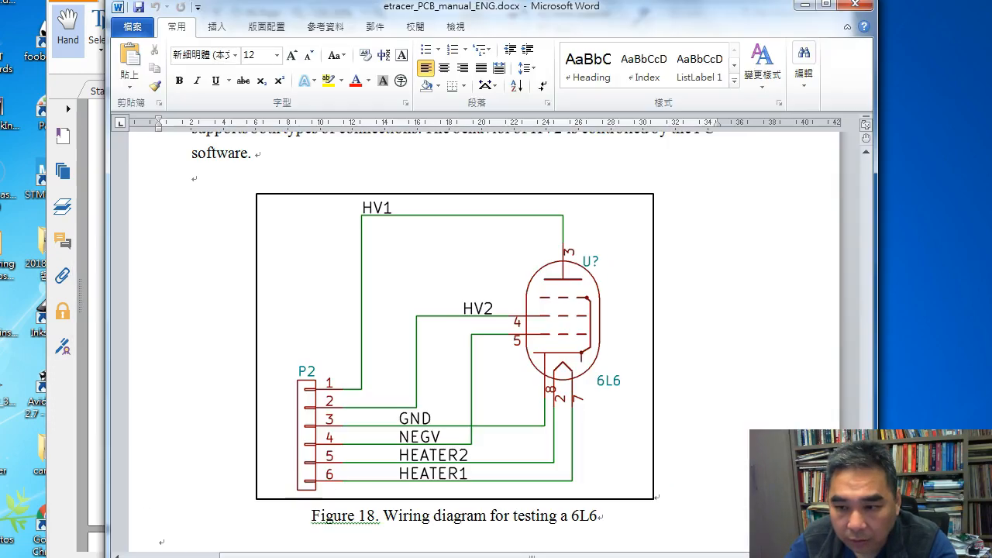
key(alt+Tab)
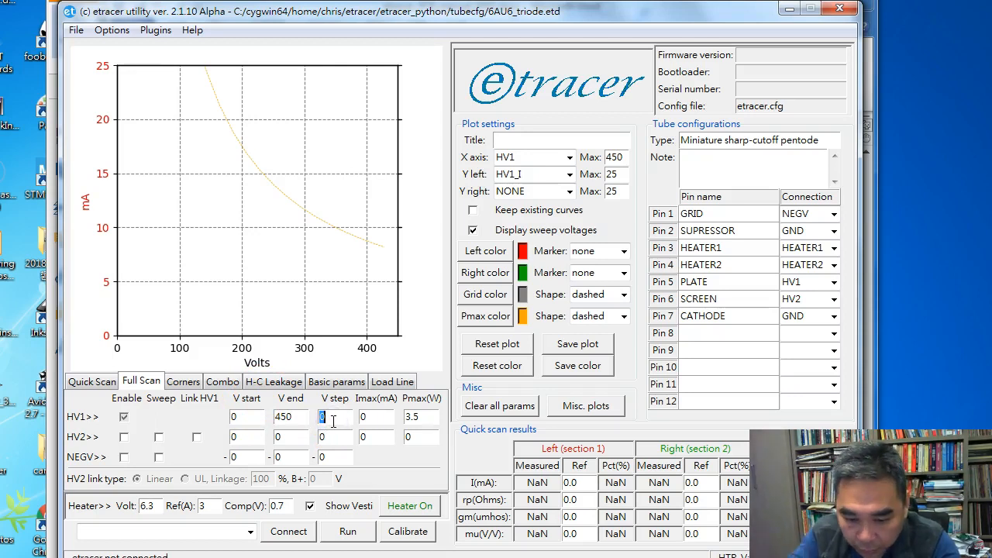
double_click(364, 417)
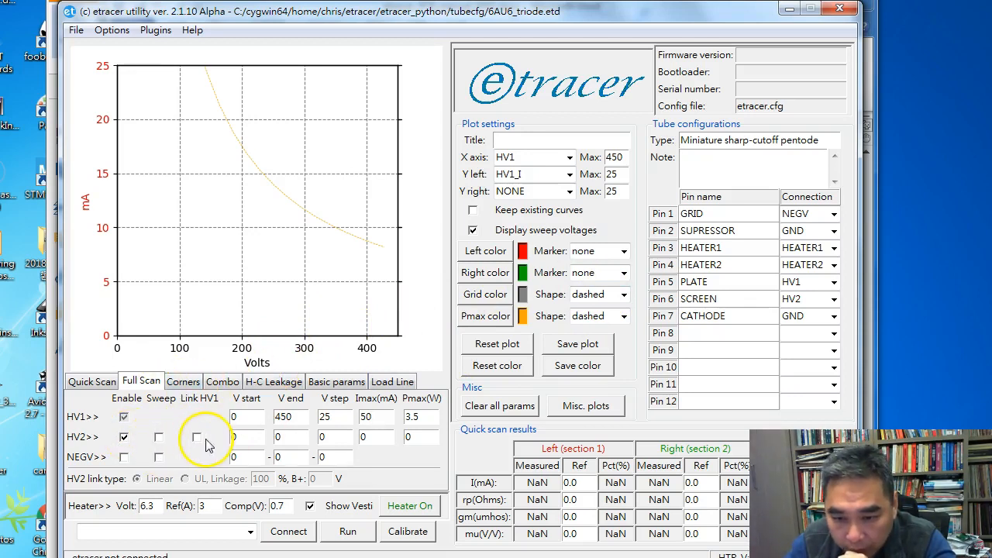
In the full scan settings, link HV2 to HV1 and enable NEGV with its sweep option
click(253, 439)
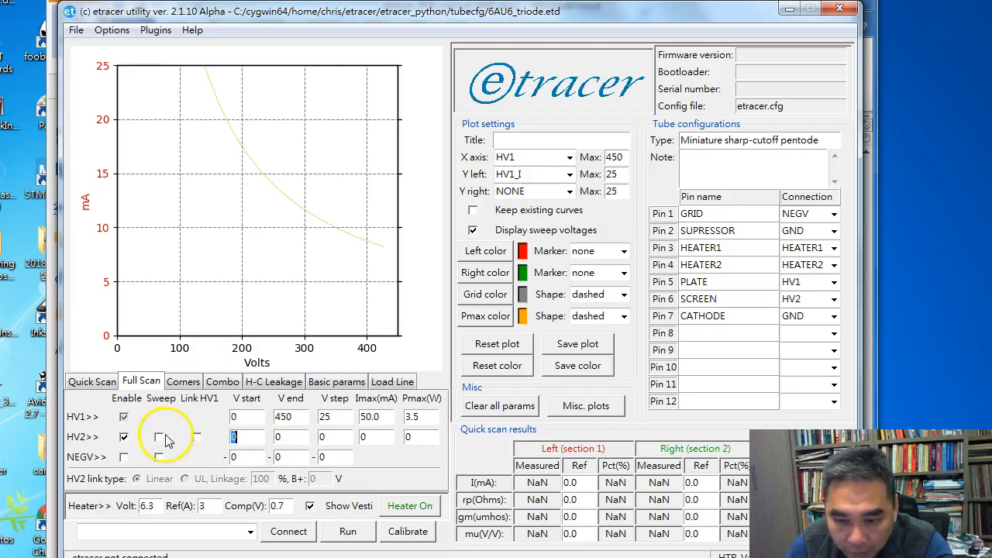
click(197, 438)
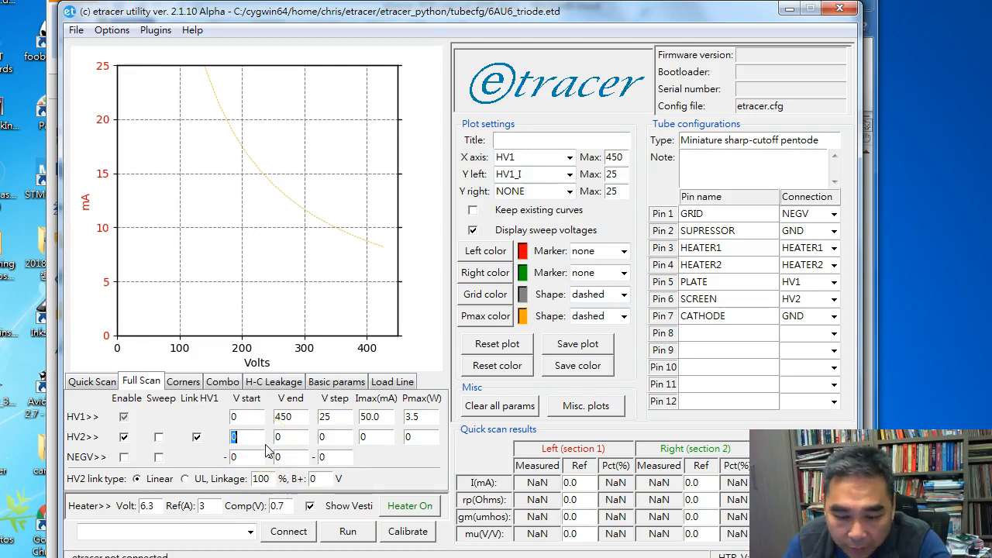
click(124, 457)
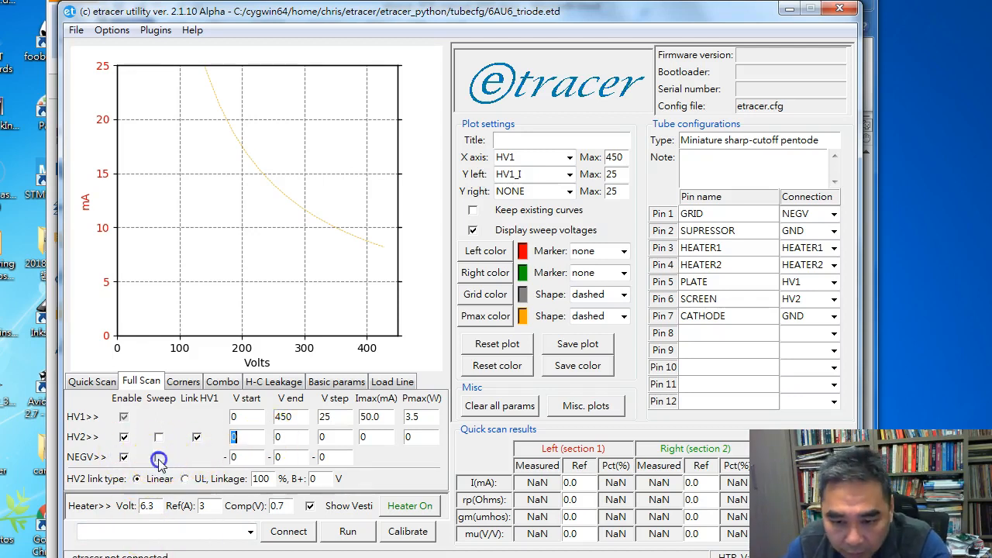
click(248, 458)
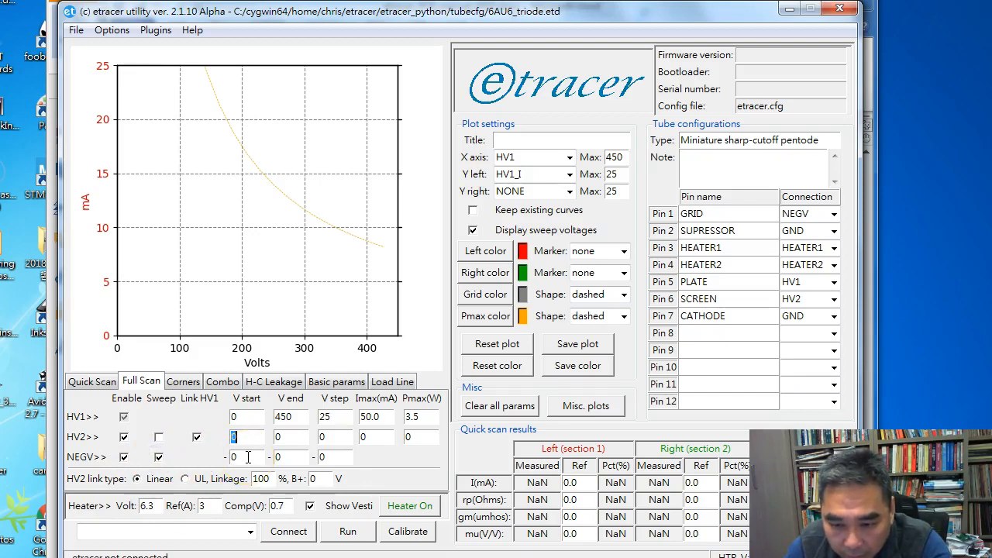
Switch to the 6AU6A datasheet and examine the grid voltage range of the triode-connection plate curves
click(167, 557)
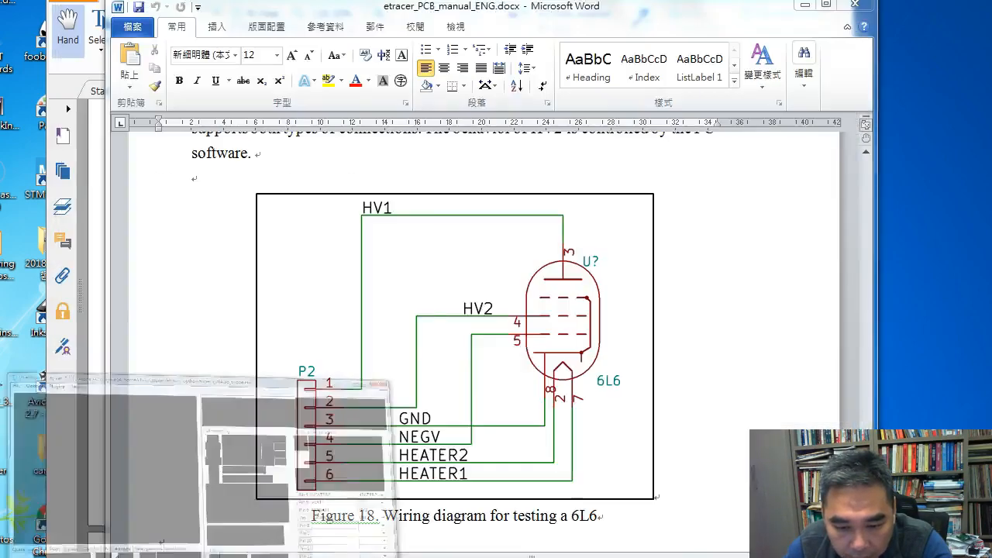
click(418, 557)
scroll(449, 181, up, 3)
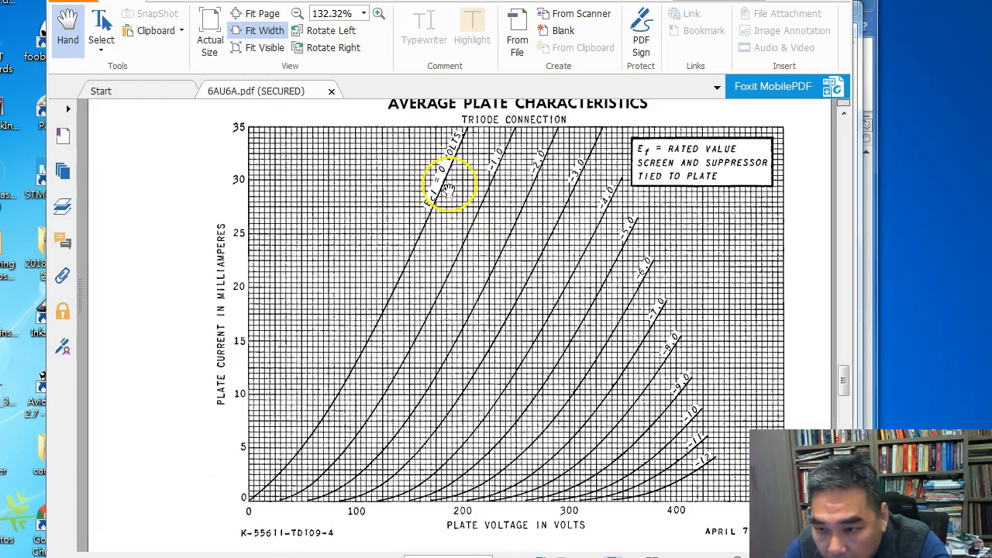
scroll(462, 211, down, 3)
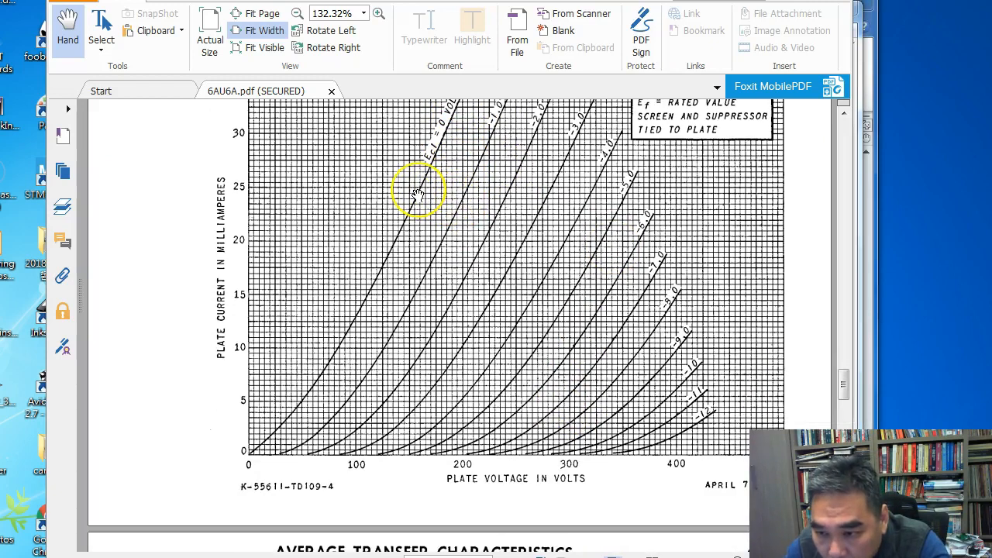
click(428, 198)
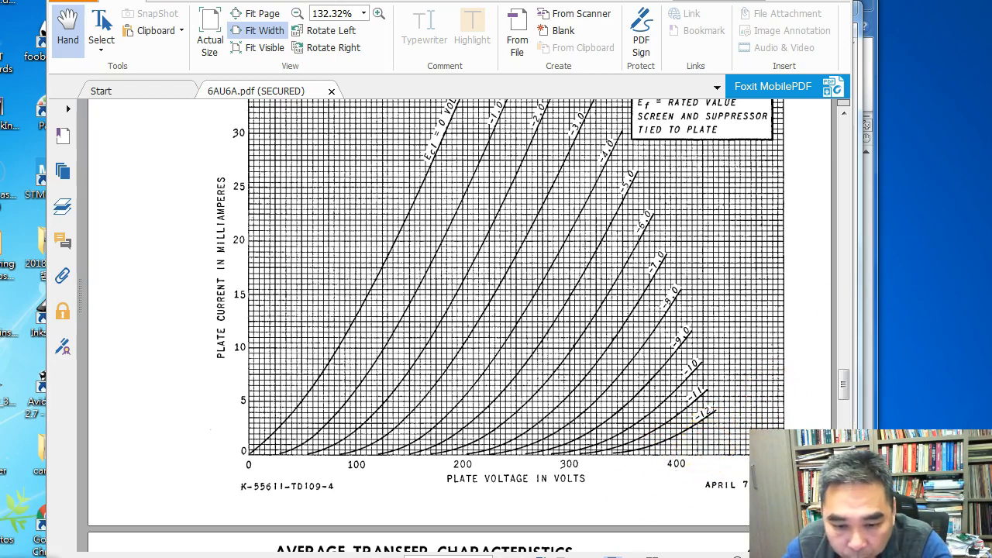
Return to etracer and set the full scan NEGV start to 0, end to 14 and step to 1
click(31, 557)
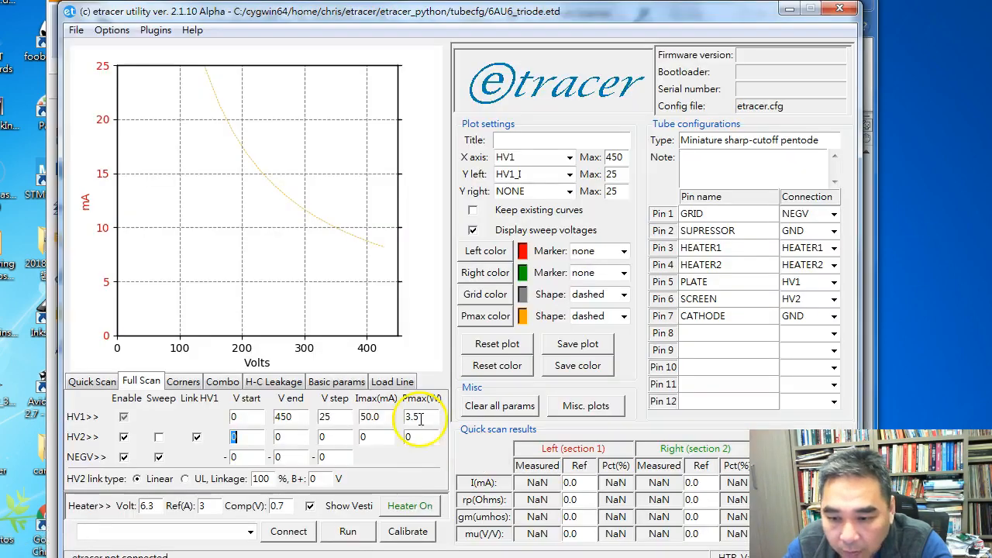
click(246, 458)
click(293, 456)
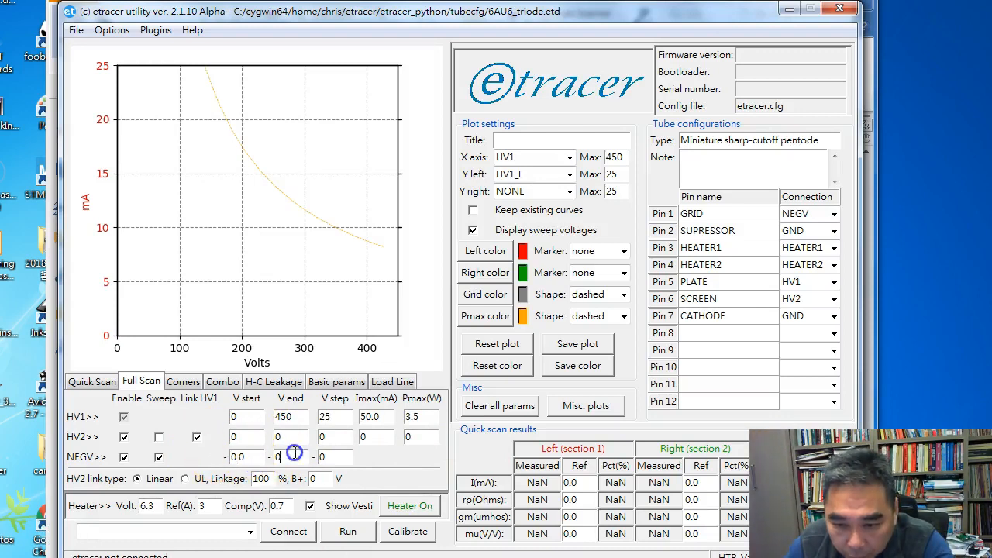
text(14)
click(337, 458)
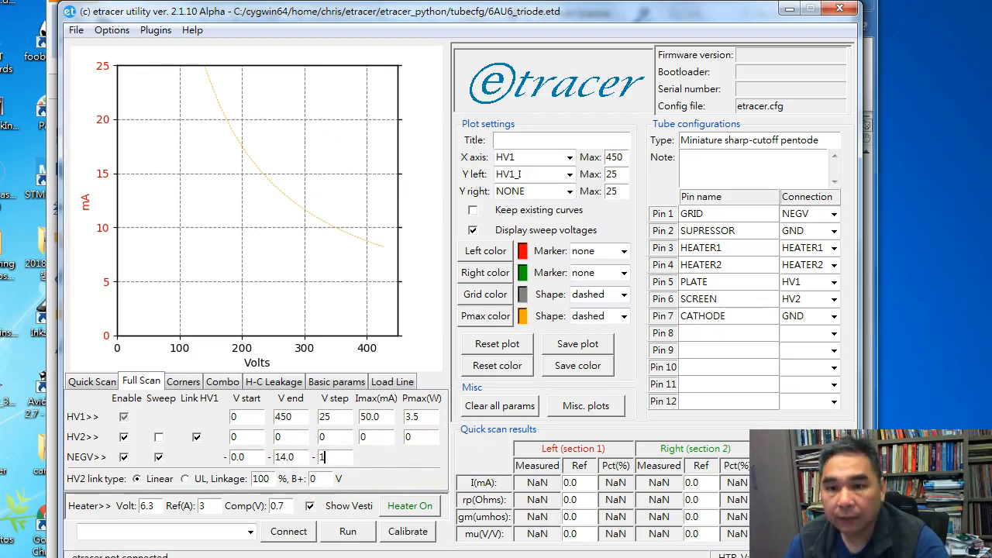
Save the tube configuration as 6AU6_triode.etd, replacing the existing file
click(76, 30)
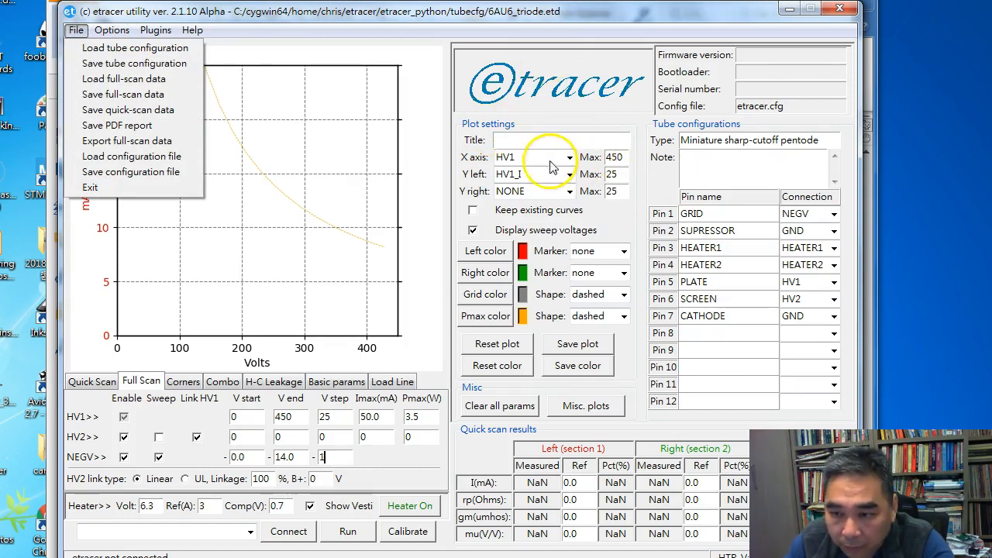
click(180, 64)
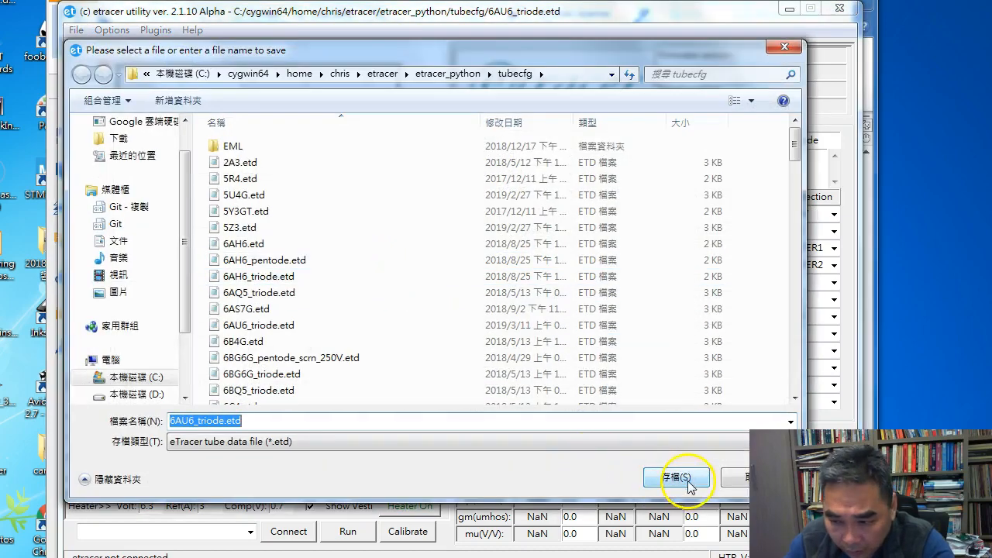
click(676, 479)
click(399, 264)
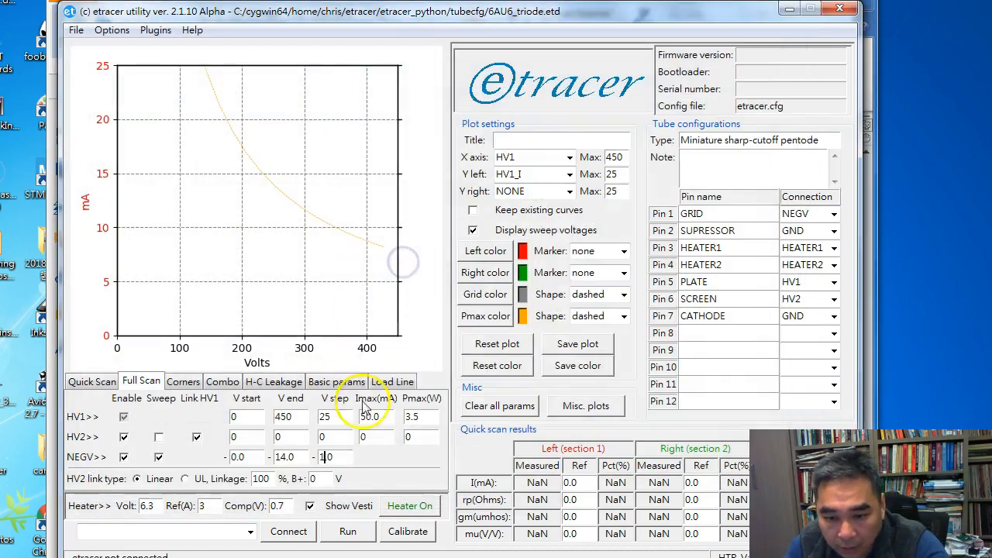
Show the quick scan settings, then switch to the datasheet and examine the triode-connection typical operation values
click(89, 382)
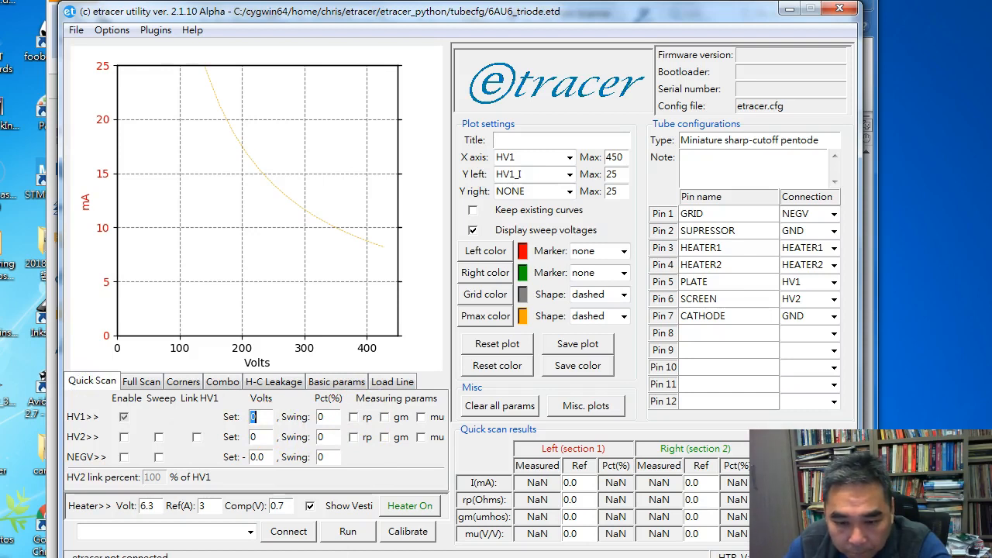
click(384, 557)
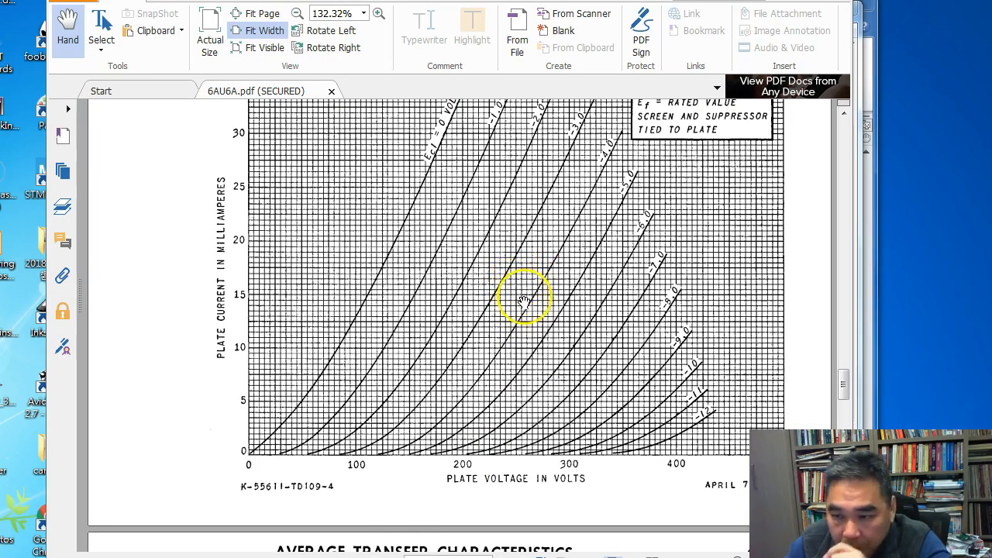
scroll(526, 312, up, 20)
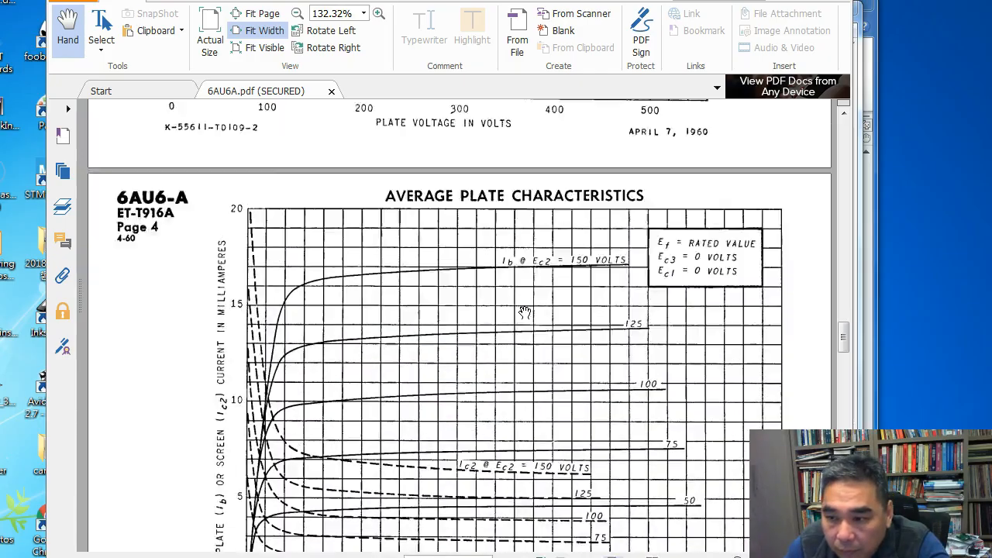
scroll(526, 316, up, 12)
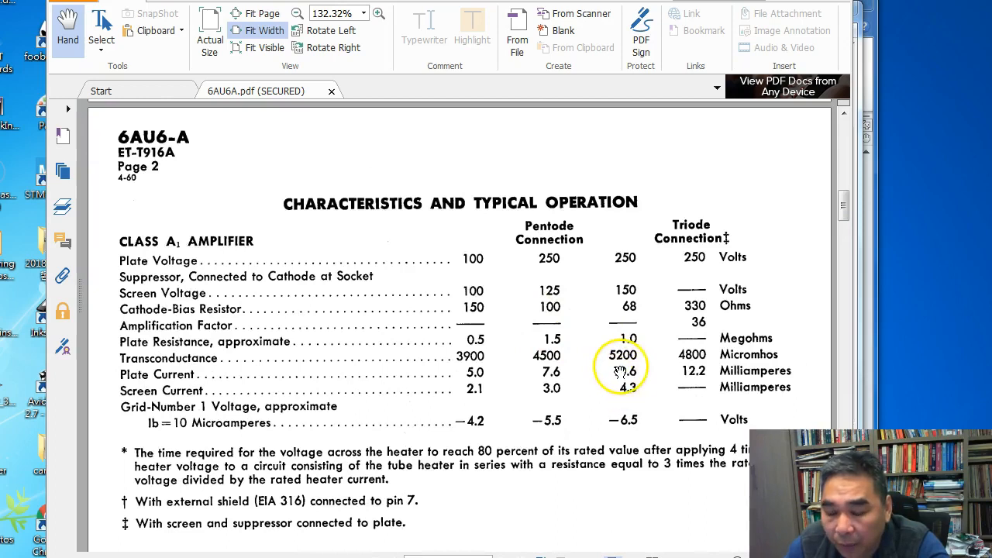
scroll(709, 271, down, 1)
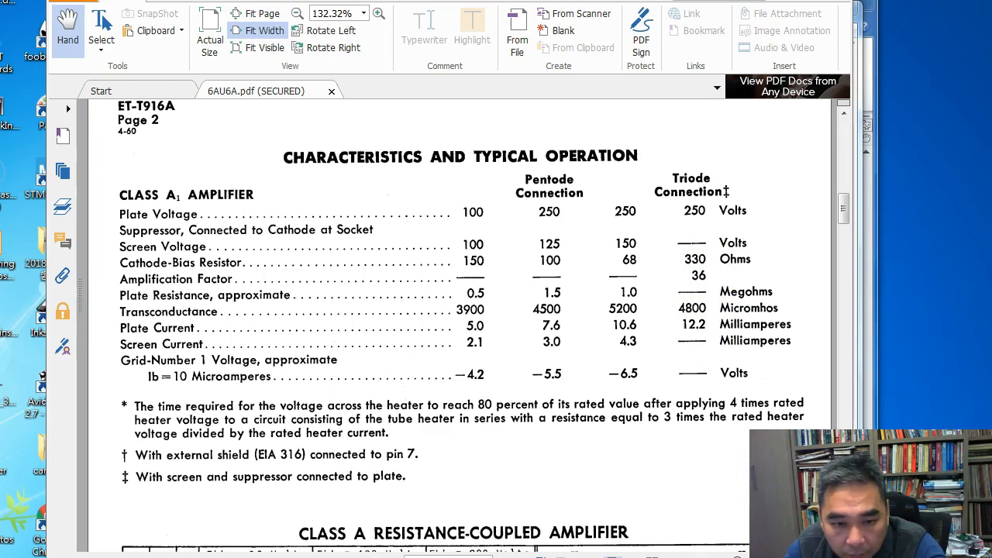
Calculate the triode cathode bias in the calculator by multiplying 330 by 12.2, keeping the calculator beside the datasheet table
drag(826, 101, 887, 101)
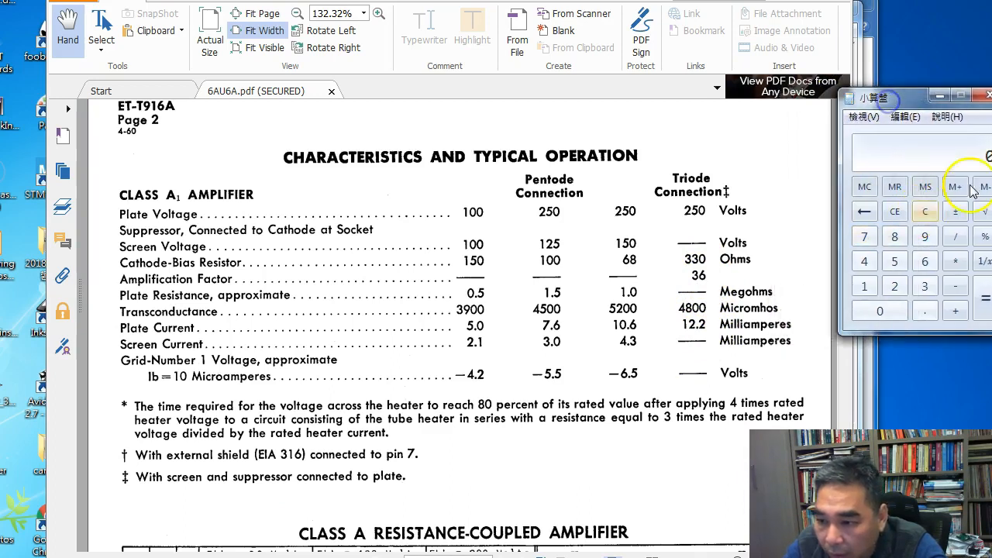
click(925, 286)
click(925, 286)
click(878, 312)
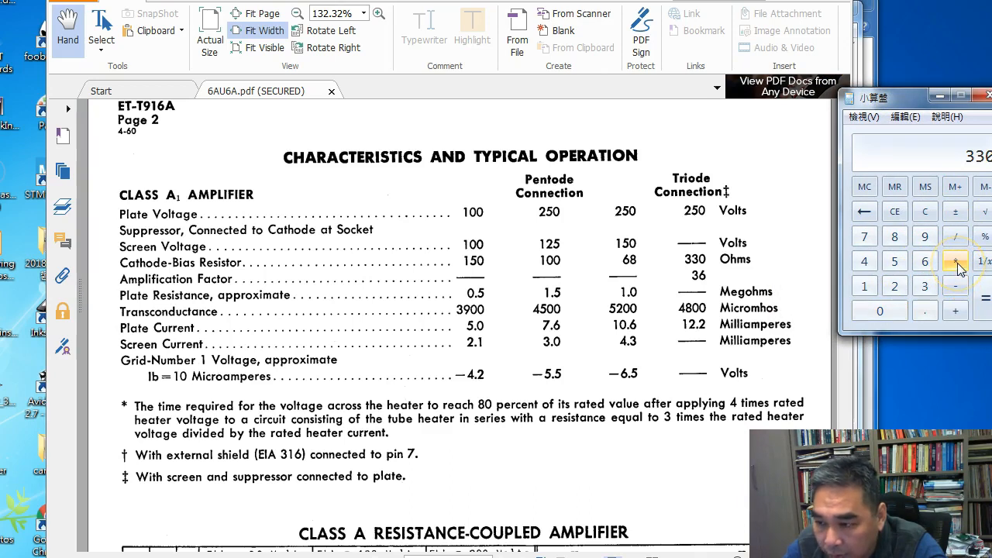
click(959, 266)
click(865, 288)
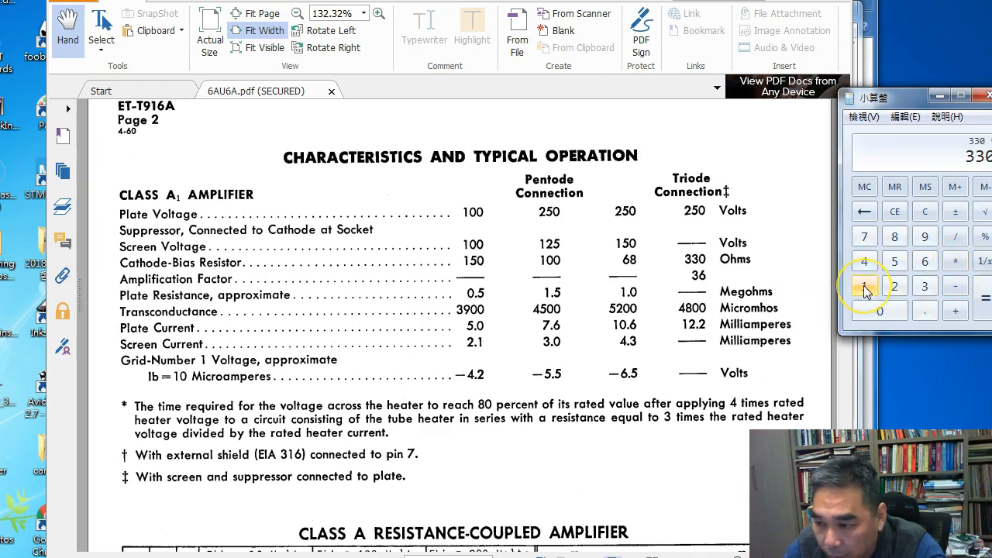
click(894, 286)
click(932, 310)
click(894, 286)
click(985, 299)
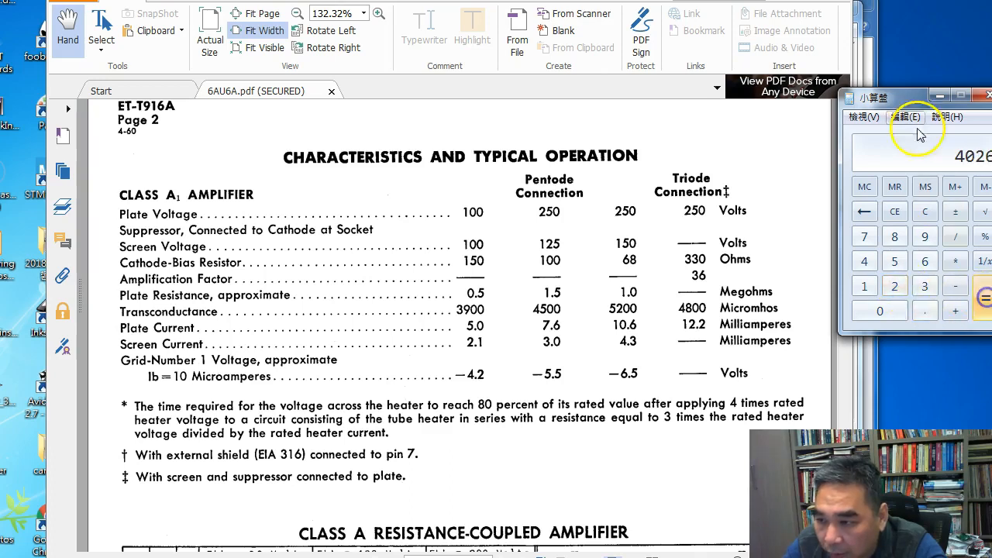
drag(912, 106, 776, 108)
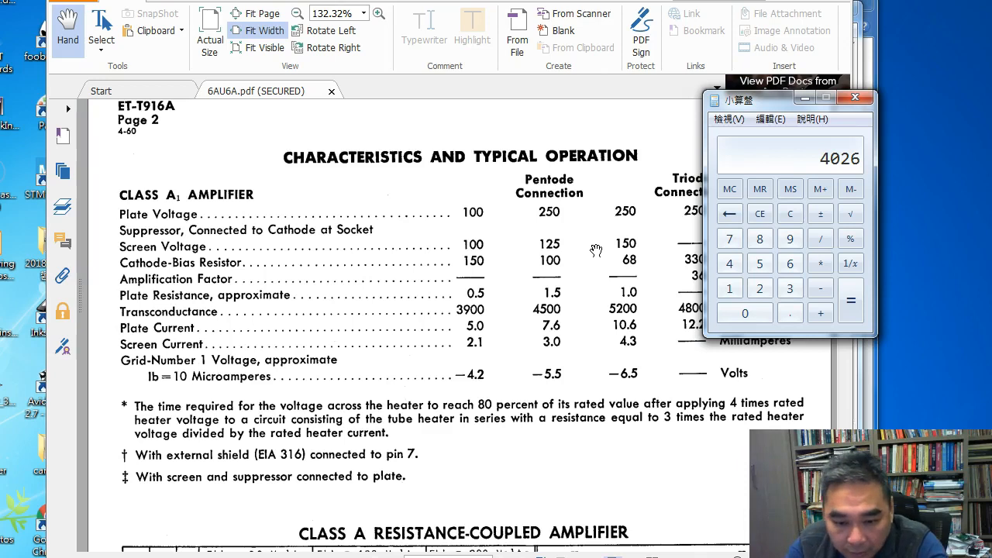
Return to etracer, enter a quick scan HV1 voltage and set the NEGV voltage to 4.0
key(alt+Tab)
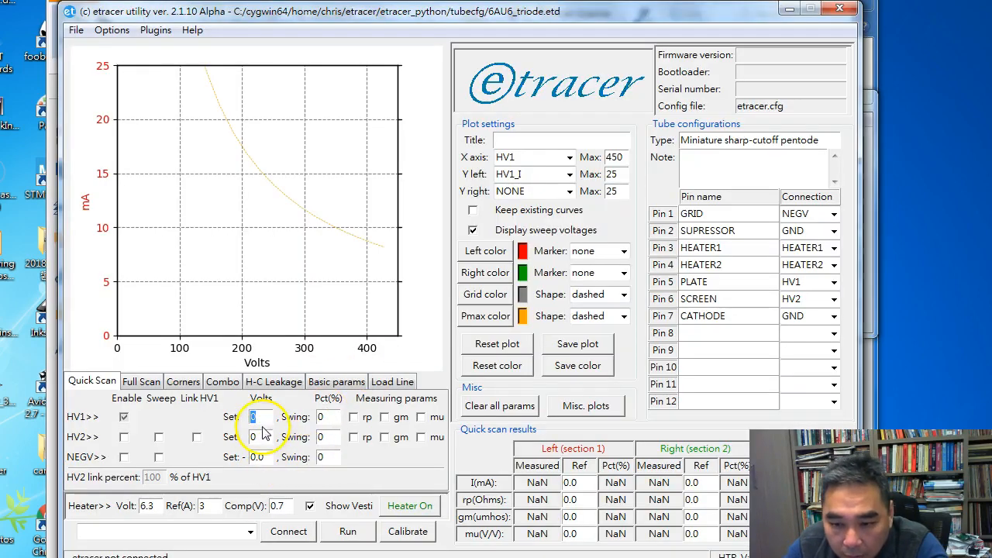
text(2)
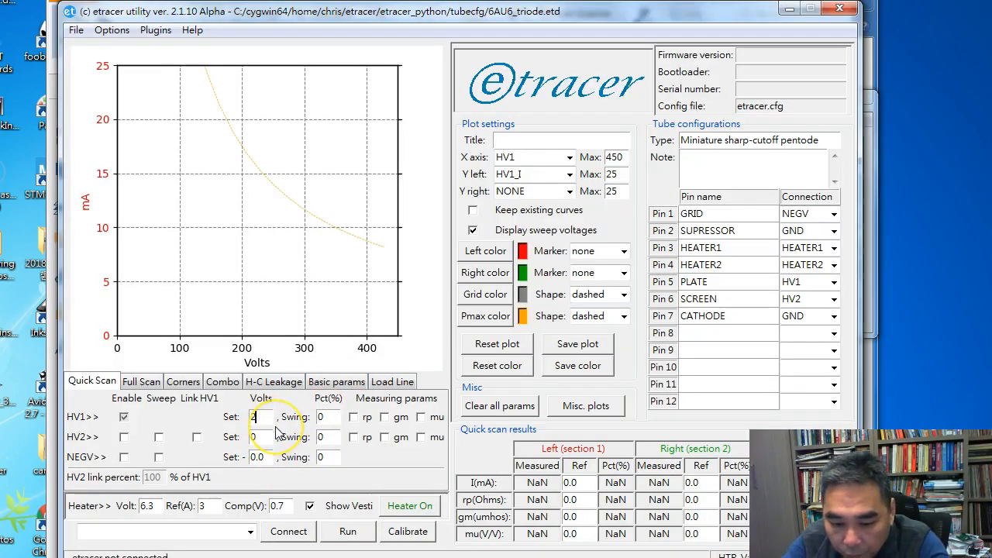
double_click(266, 456)
text(-4)
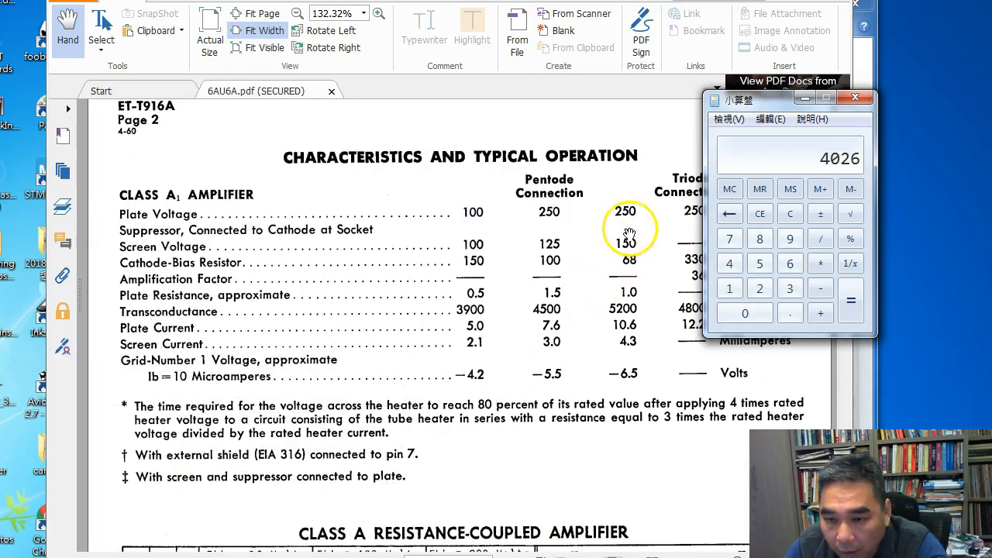
Review the triode-connection operating values in the datasheet and the 6L6 wiring diagram in the manual, and minimize the manual
click(633, 228)
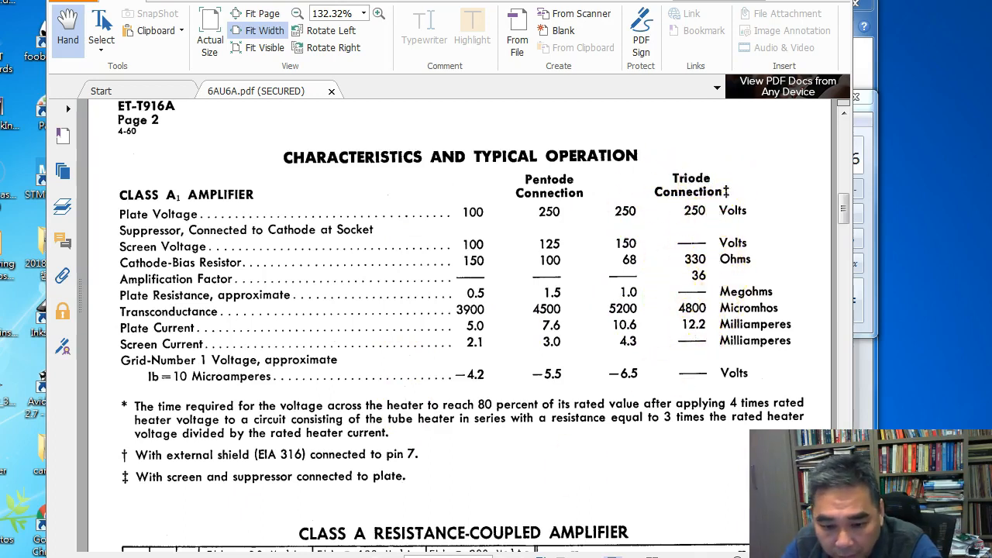
click(341, 556)
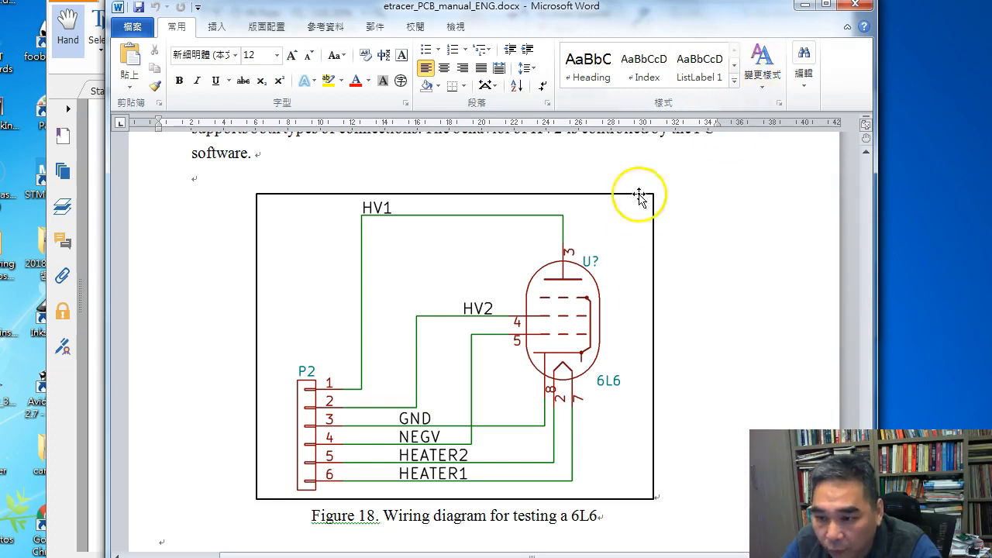
click(806, 14)
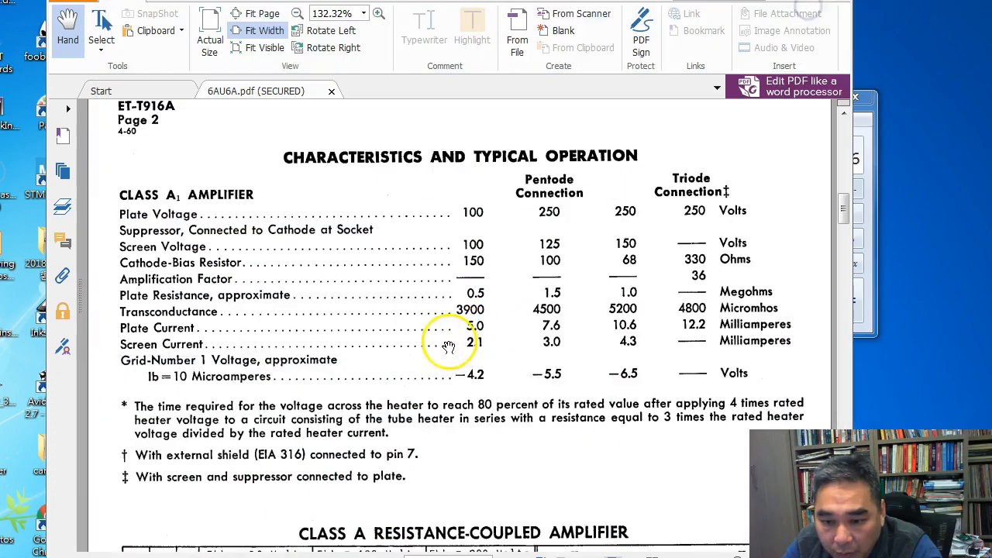
Return to etracer and set the quick scan HV1 voltage to 246
click(155, 557)
double_click(260, 417)
text(246)
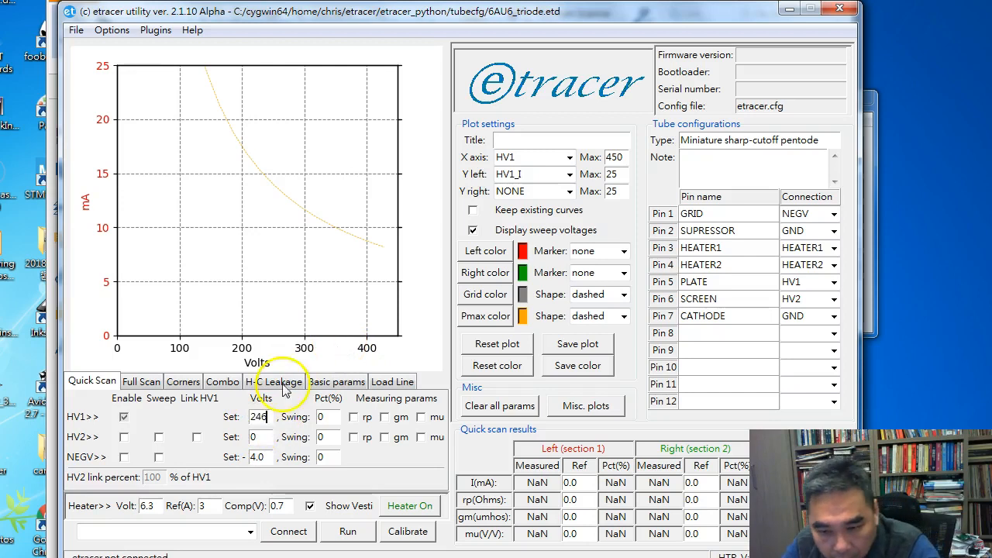
click(261, 417)
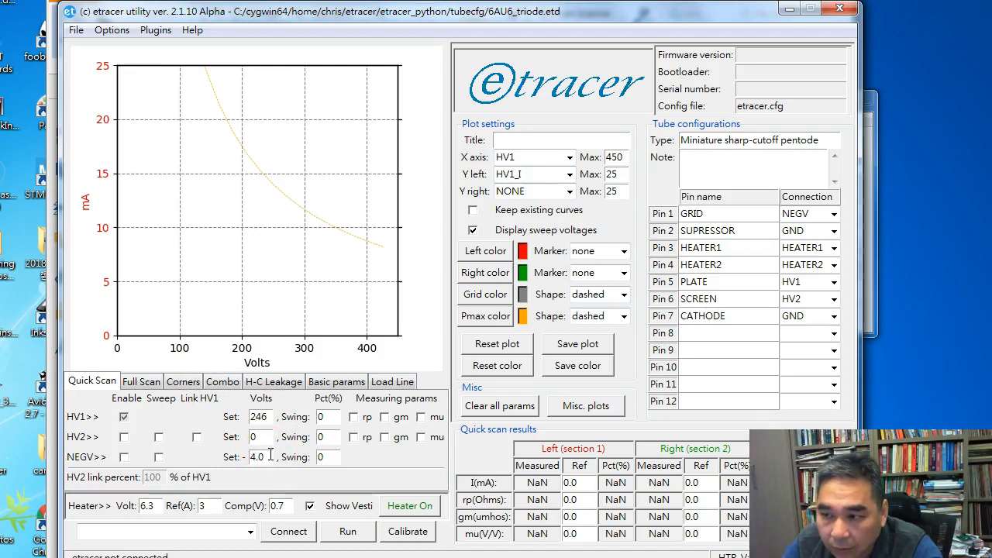
Check the datasheet's triode-connection values once more, then return to etracer and enable NEGV and HV2 for the quick scan
key(alt+Tab)
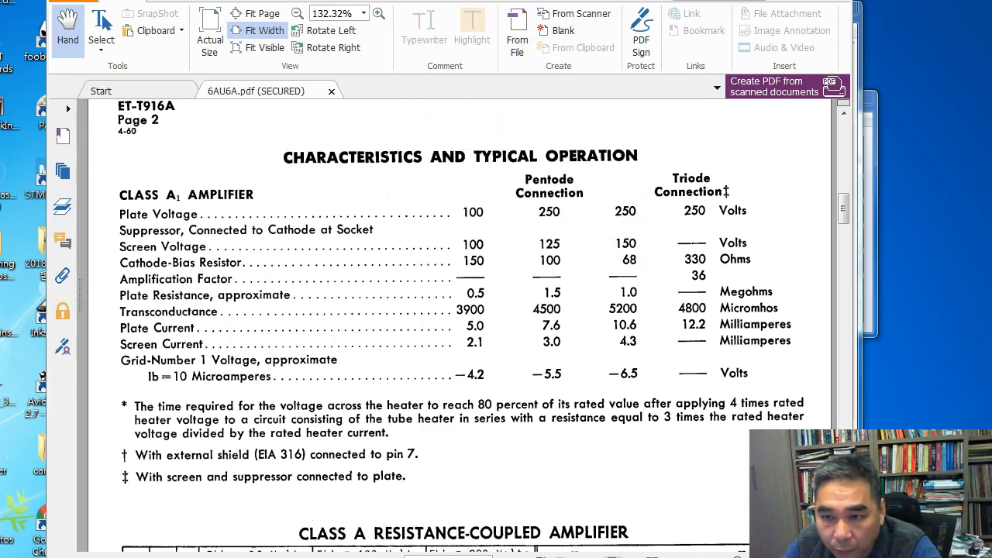
key(alt+Tab)
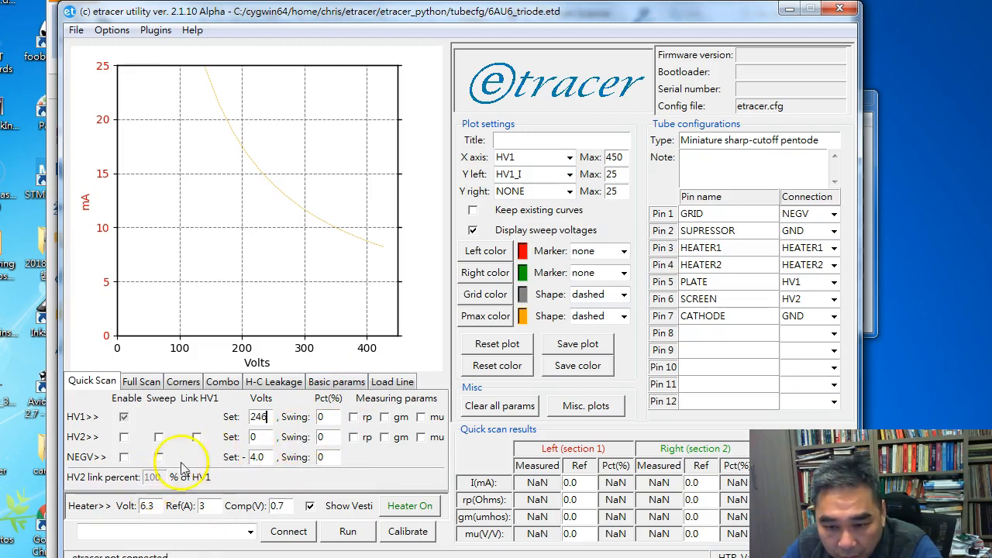
click(124, 457)
click(124, 437)
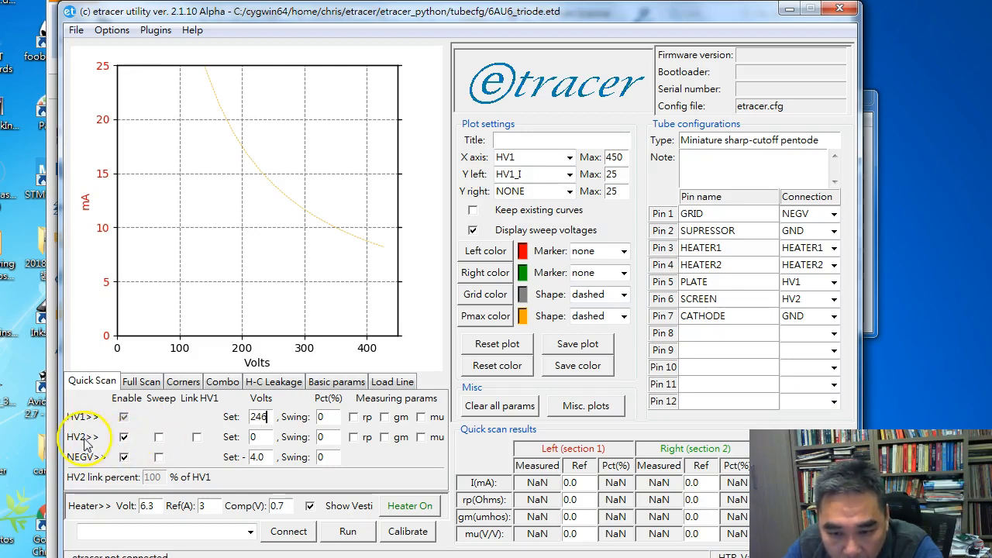
Configure the quick scan with HV2 linked to HV1, NEGV swept, and a 5 percent swing on both HV1 and NEGV
click(196, 437)
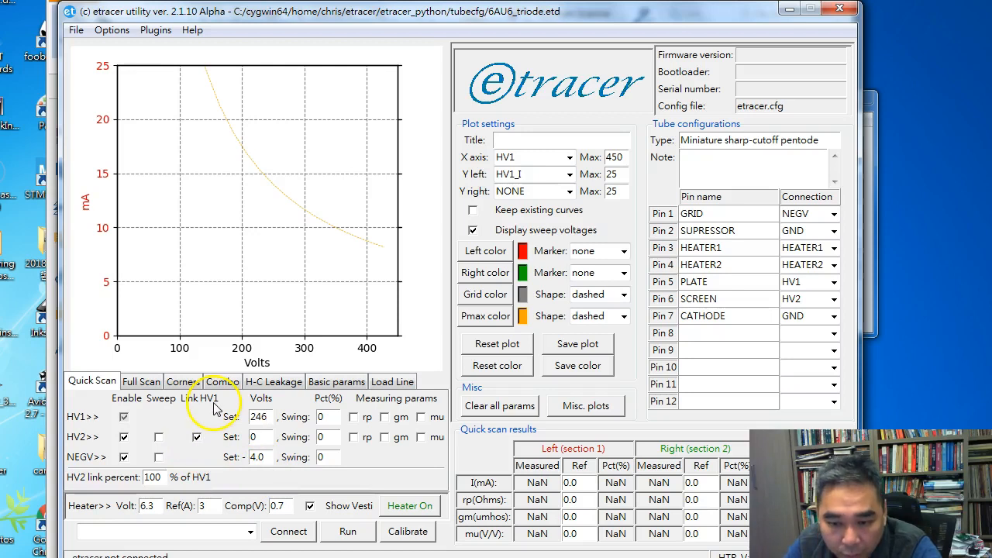
click(158, 459)
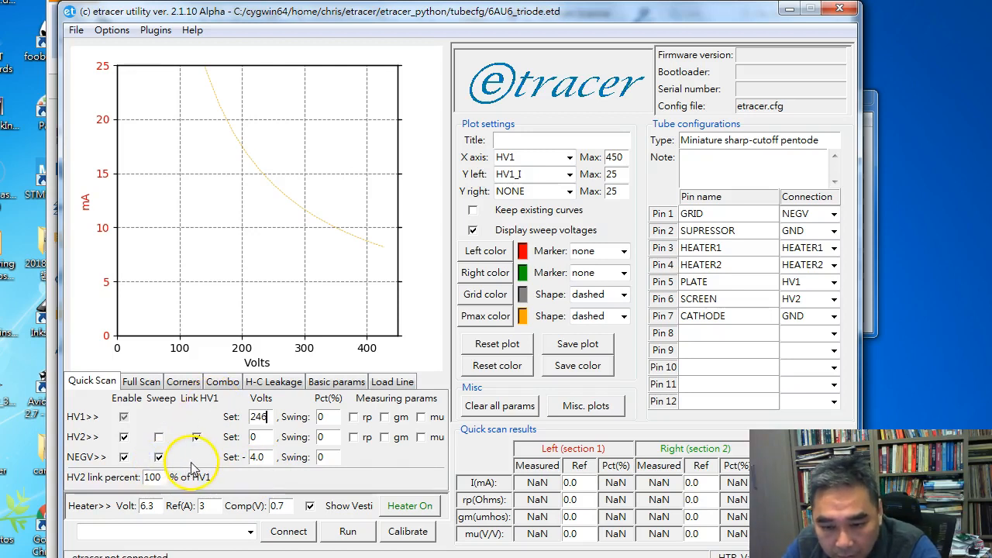
double_click(322, 418)
text(5)
double_click(322, 457)
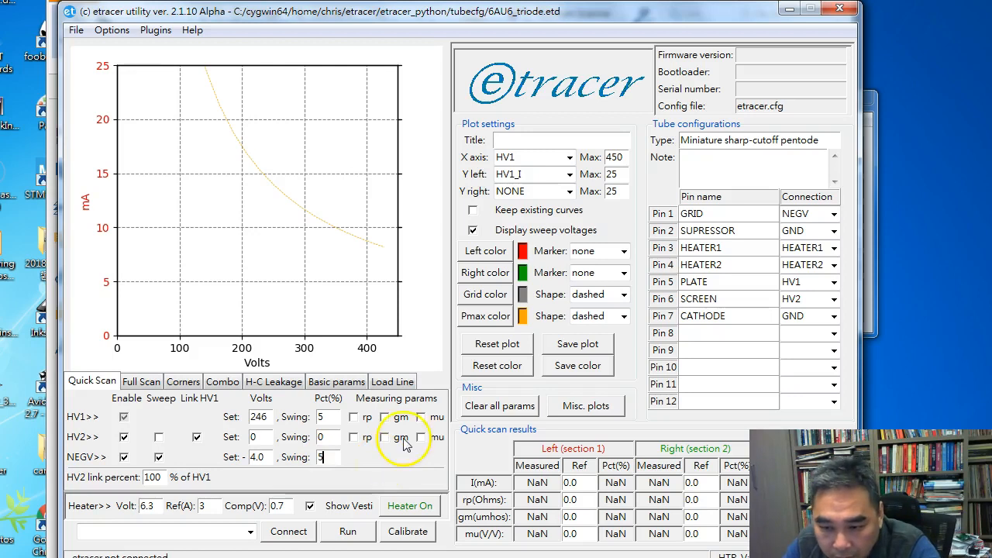
Enable the rp, gm and mu measurements for HV1 in the quick scan
click(354, 418)
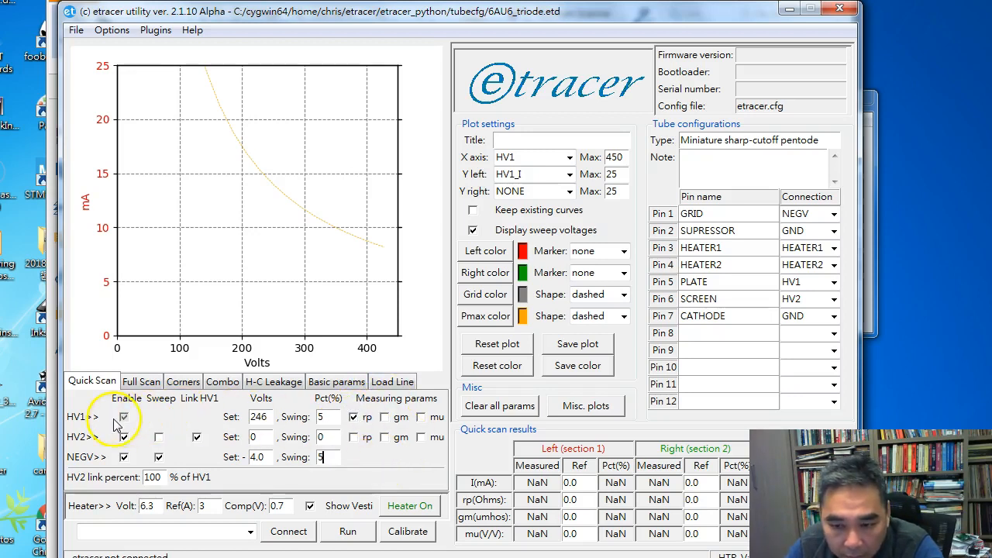
click(384, 418)
click(421, 418)
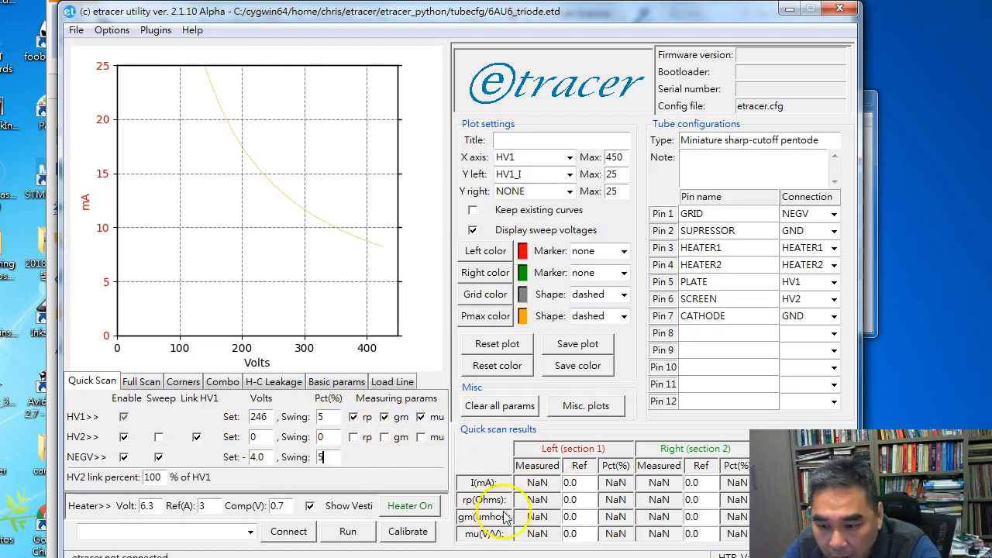
Enter the datasheet's triode values as section 1 references: I 12.2 mA, mu 36 and gm 4800 umhos
click(578, 482)
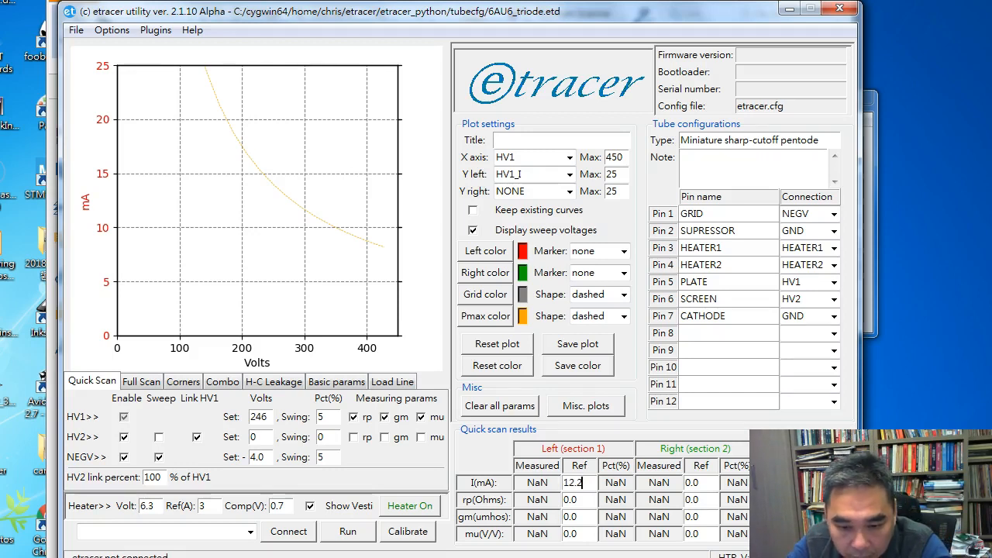
key(alt+Tab)
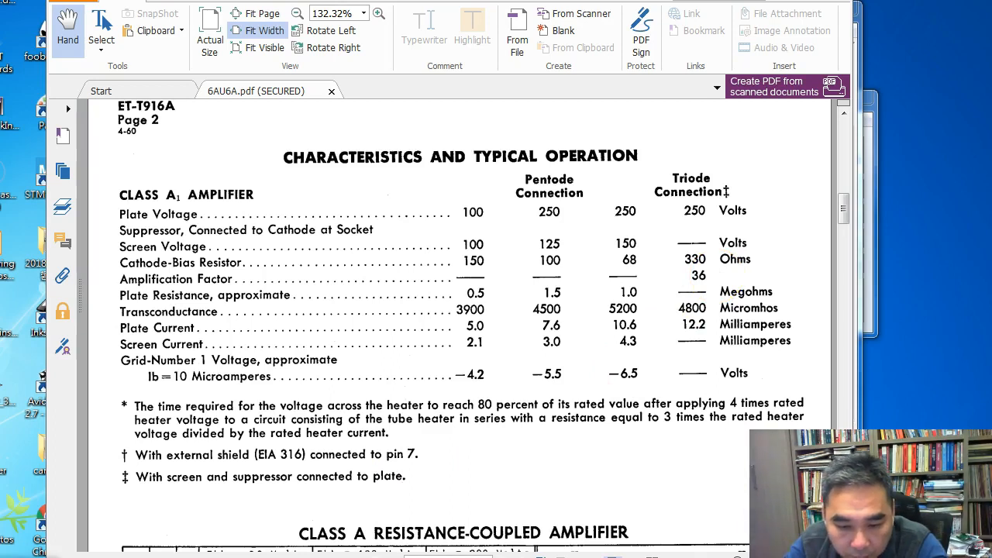
key(alt+Tab)
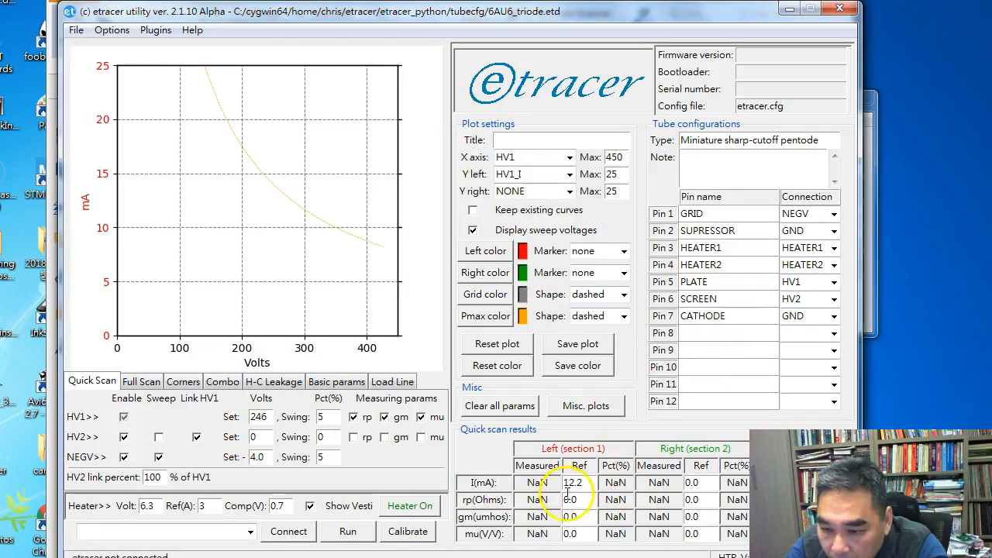
double_click(580, 532)
text(36)
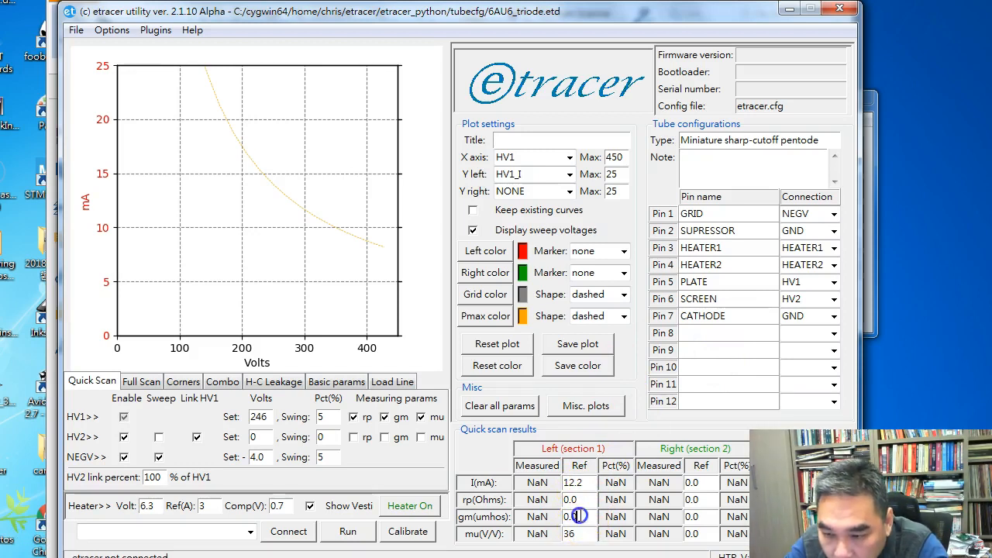
text(48)
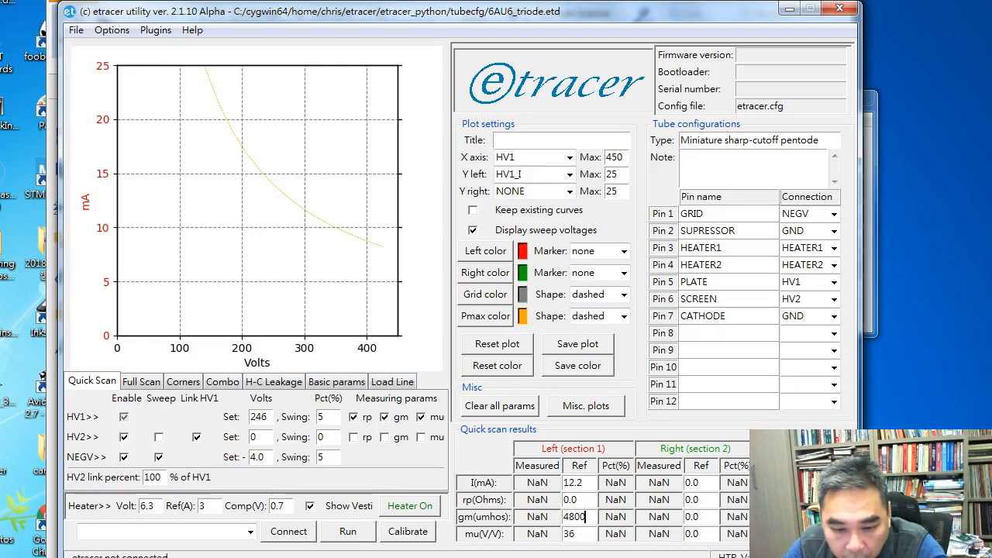
Check the datasheet's triode-connection column for a plate resistance, then return to etracer's gm reference value
key(alt+Tab)
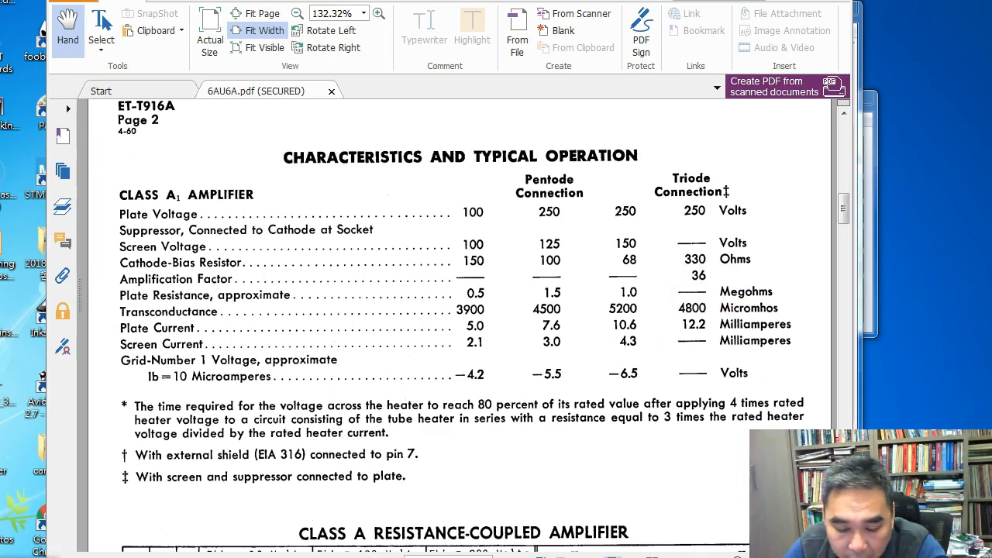
key(alt+Tab)
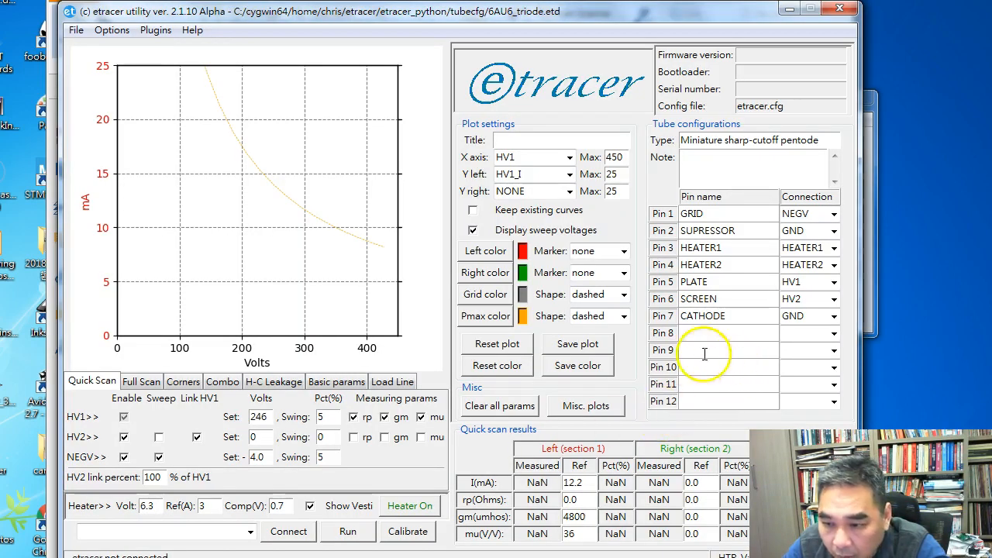
click(588, 520)
key(BackSpace)
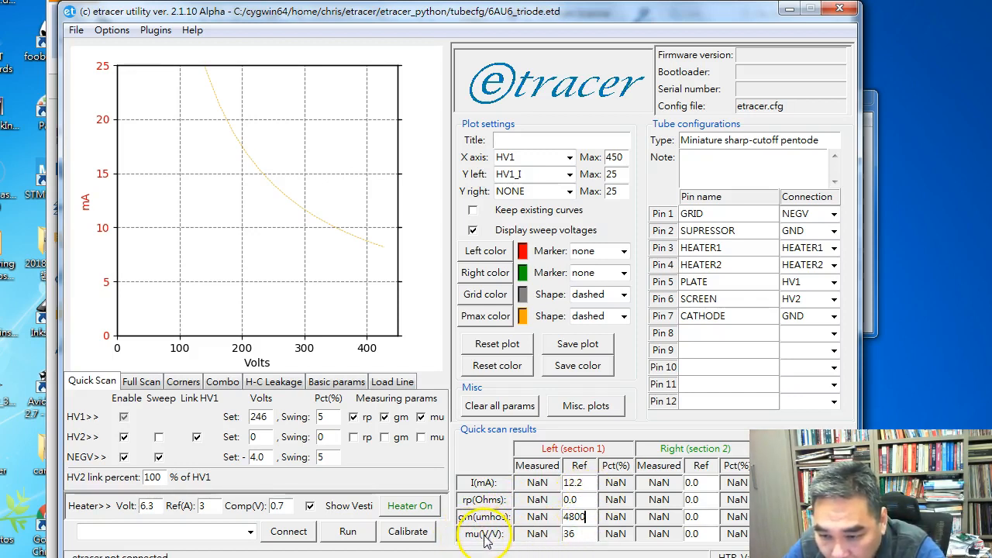
click(583, 516)
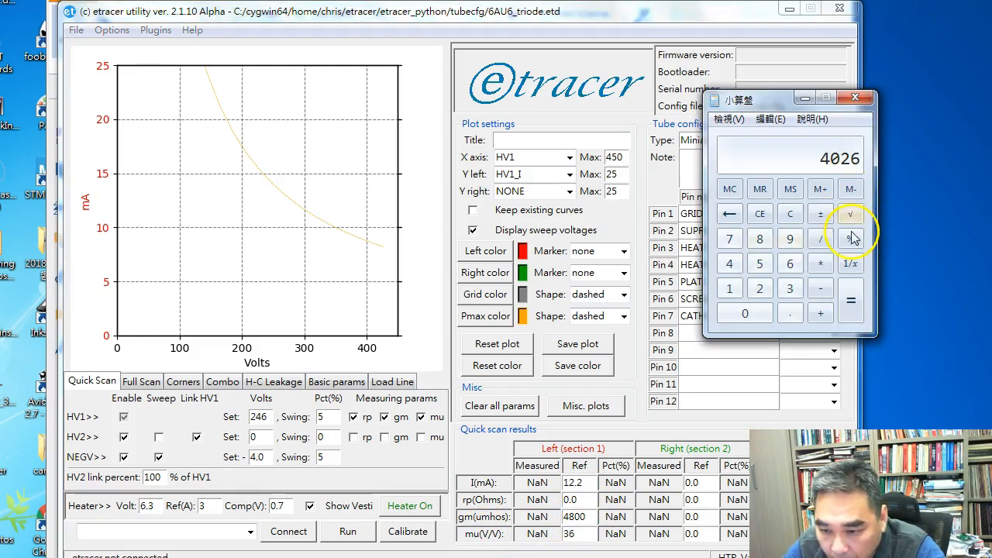
Switch to the calculator and divide the mu reference 36 by the gm reference 4800
click(792, 288)
click(790, 263)
click(820, 239)
click(730, 264)
click(759, 239)
click(752, 311)
click(750, 312)
click(850, 300)
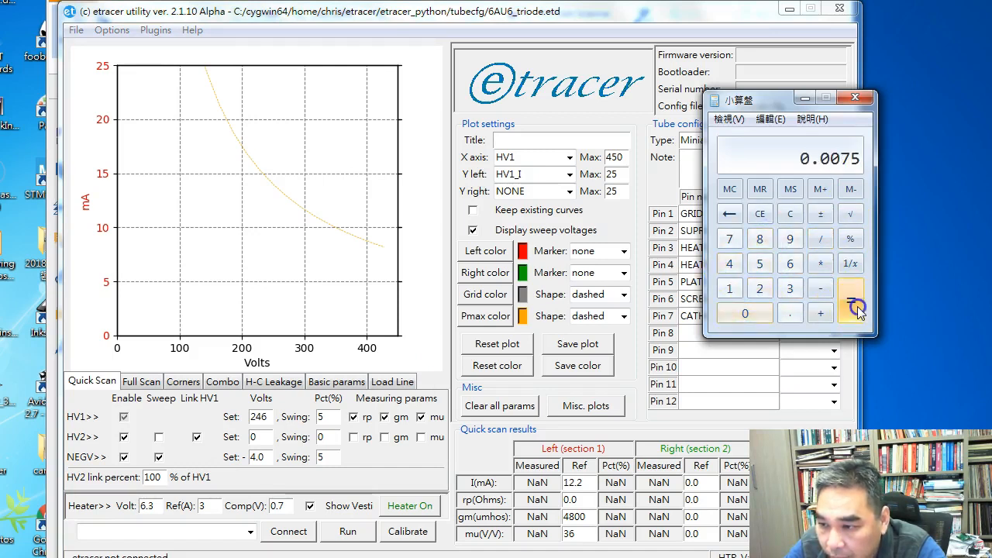
Multiply the quotient by 1000000 and enter the resulting 7500 ohms as etracer's section 1 rp reference
click(818, 264)
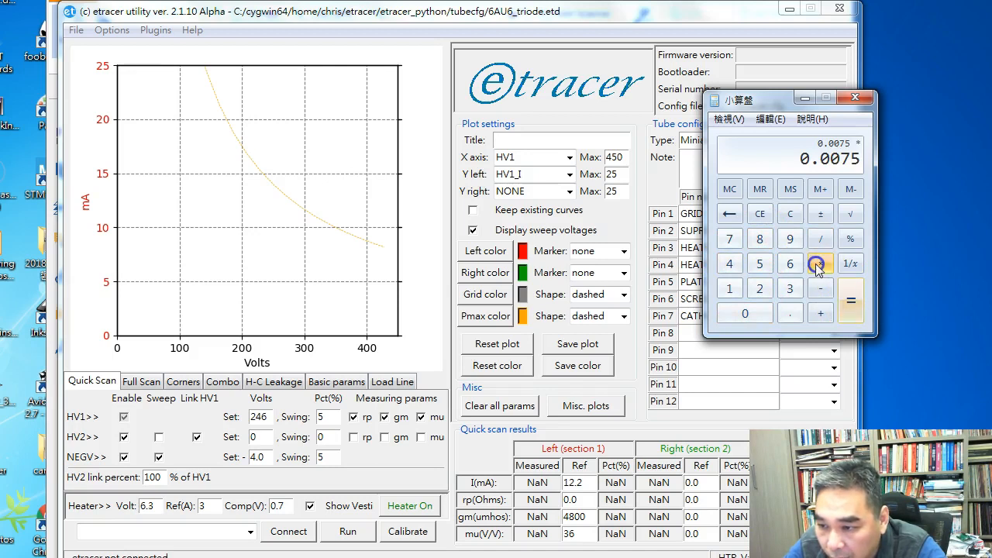
click(730, 289)
click(740, 314)
click(740, 314)
click(741, 314)
click(741, 314)
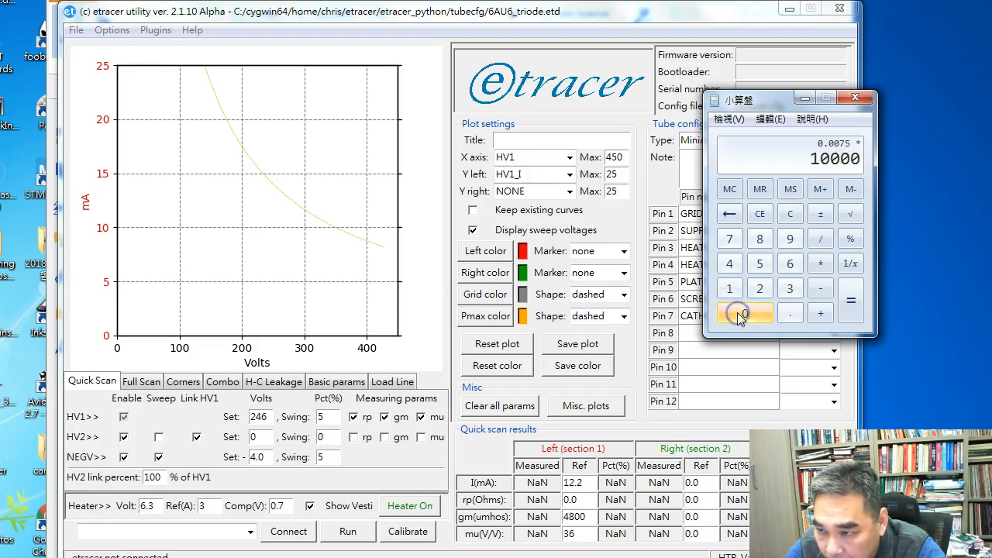
click(740, 314)
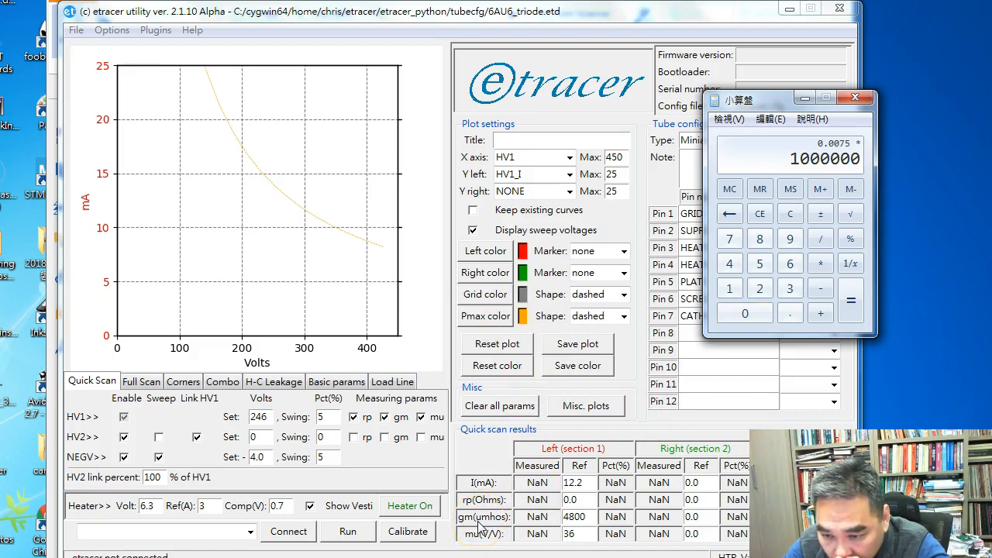
click(851, 301)
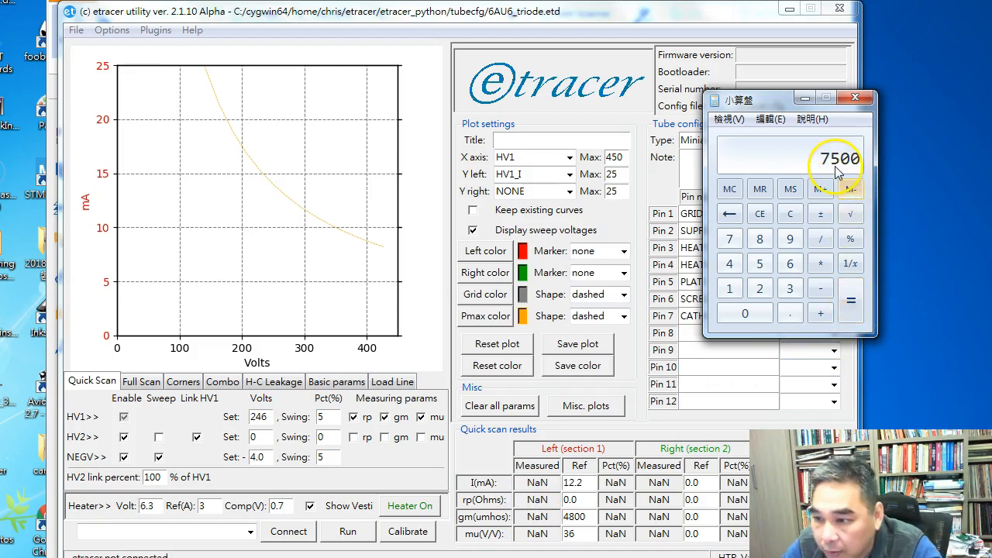
double_click(584, 499)
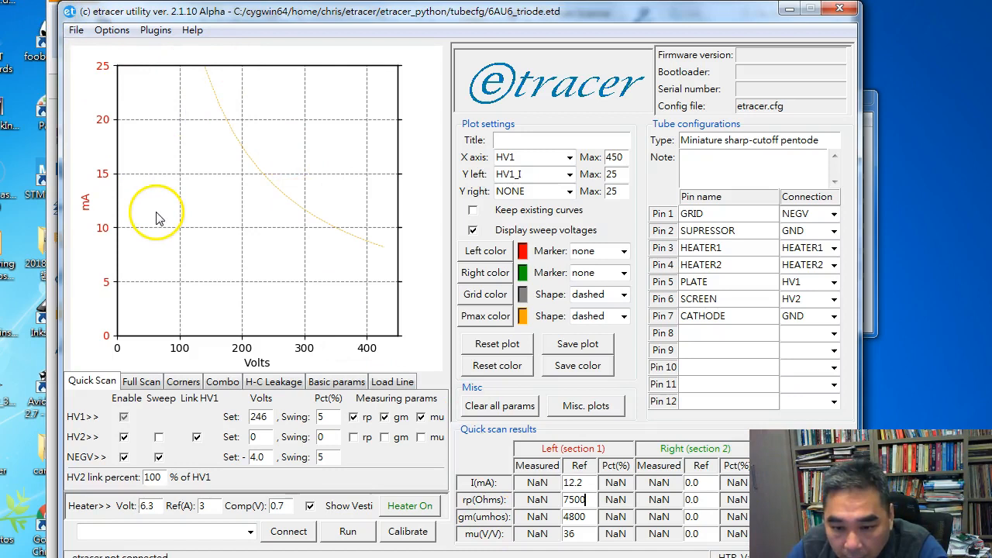
Save the tube configuration as 6AU6_triode.etd, replacing the existing file
click(76, 31)
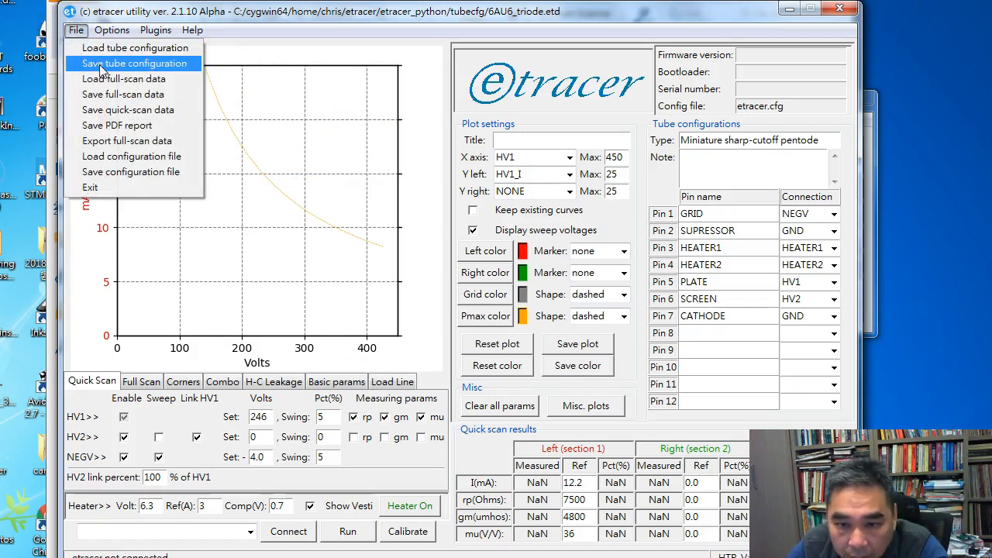
click(103, 67)
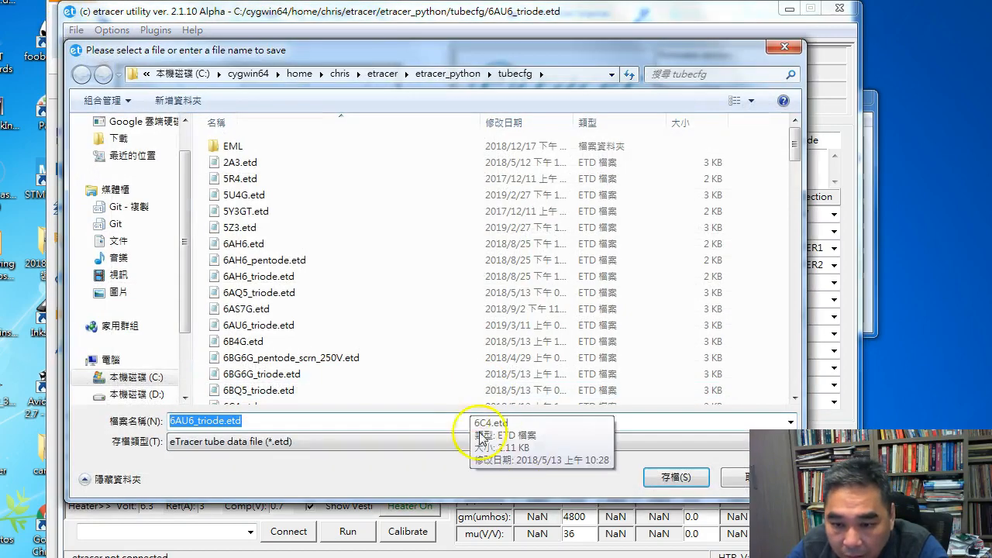
click(676, 479)
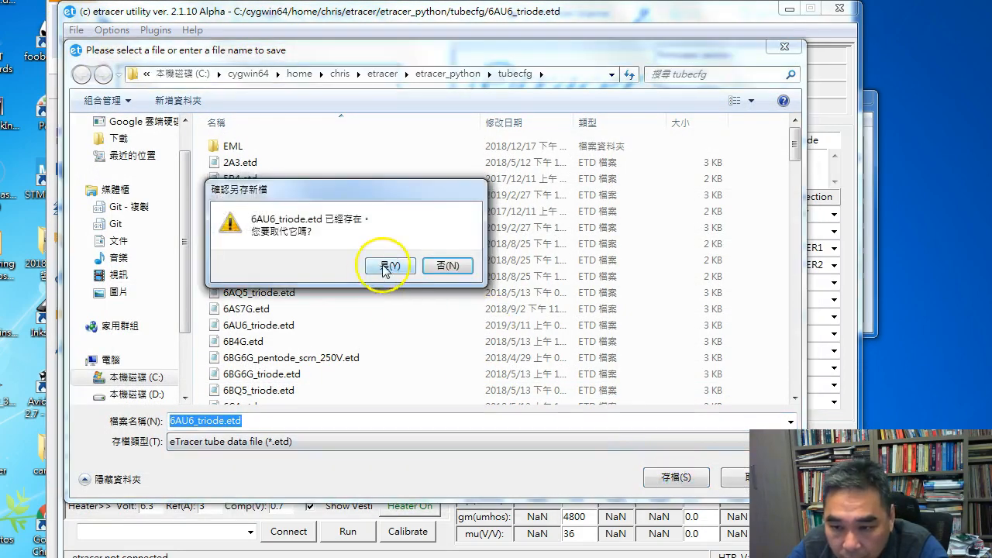
click(383, 263)
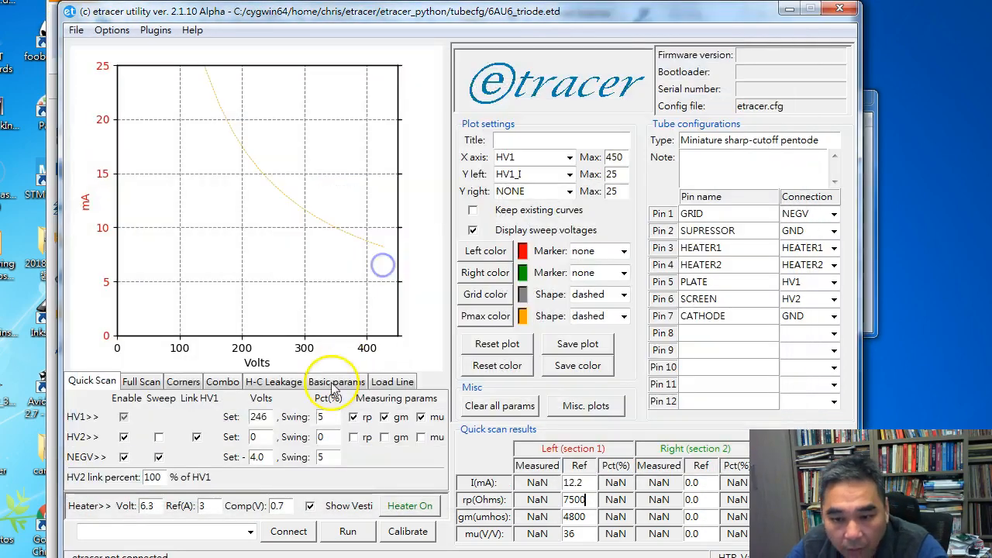
Show the Corners test settings and enable the first two corner checks
click(186, 384)
click(78, 419)
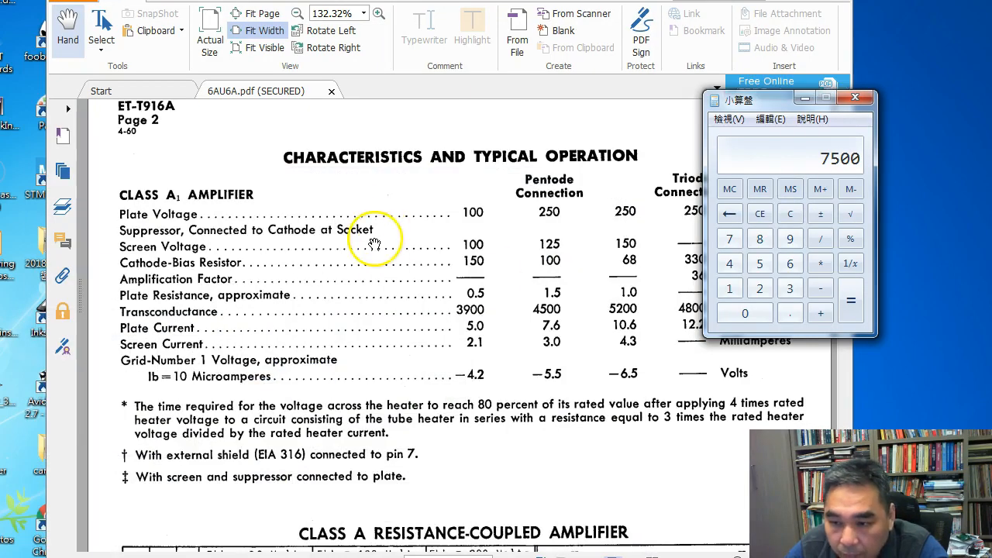
Close the calculator and examine the triode plate current versus plate voltage curves in the 6AU6A datasheet
click(511, 302)
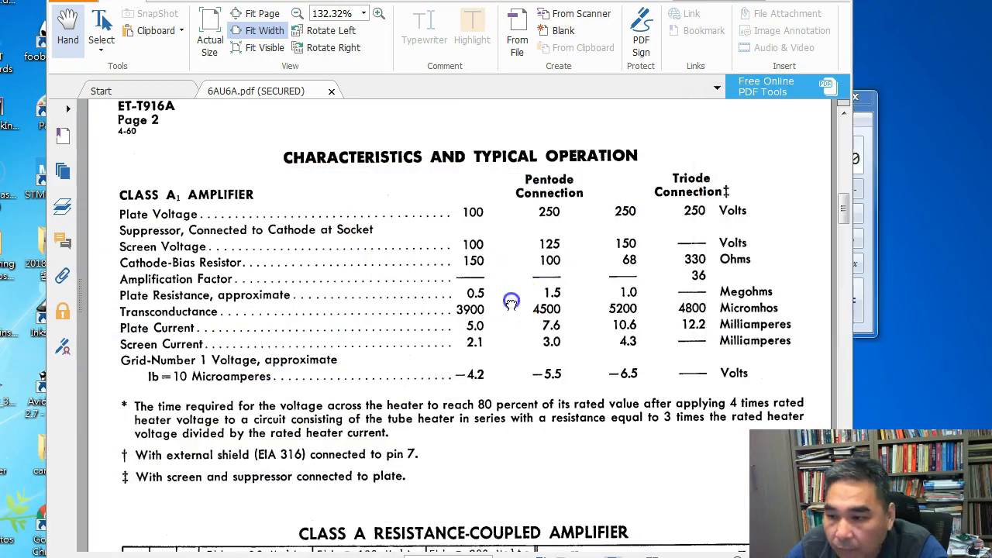
click(864, 97)
click(616, 206)
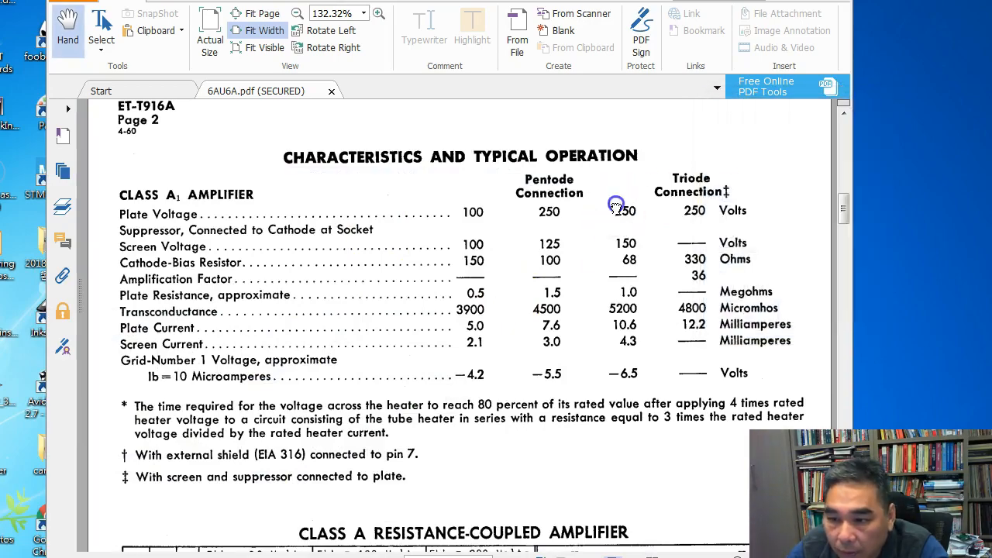
scroll(617, 206, down, 20)
scroll(620, 227, down, 10)
click(664, 525)
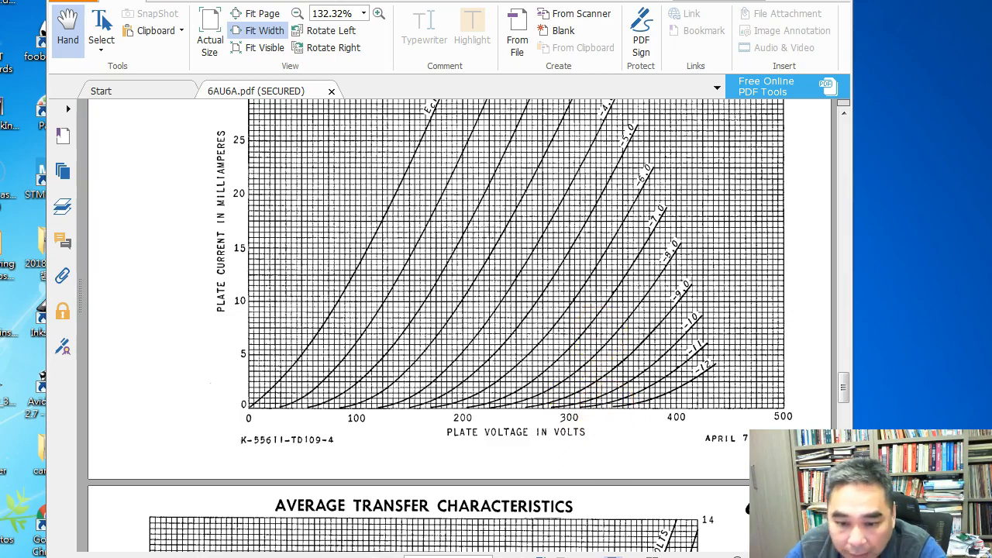
Return to etracer and set the first corner's HV1 and HV2 to 320 V and its NEGV to 12.0 V
click(80, 555)
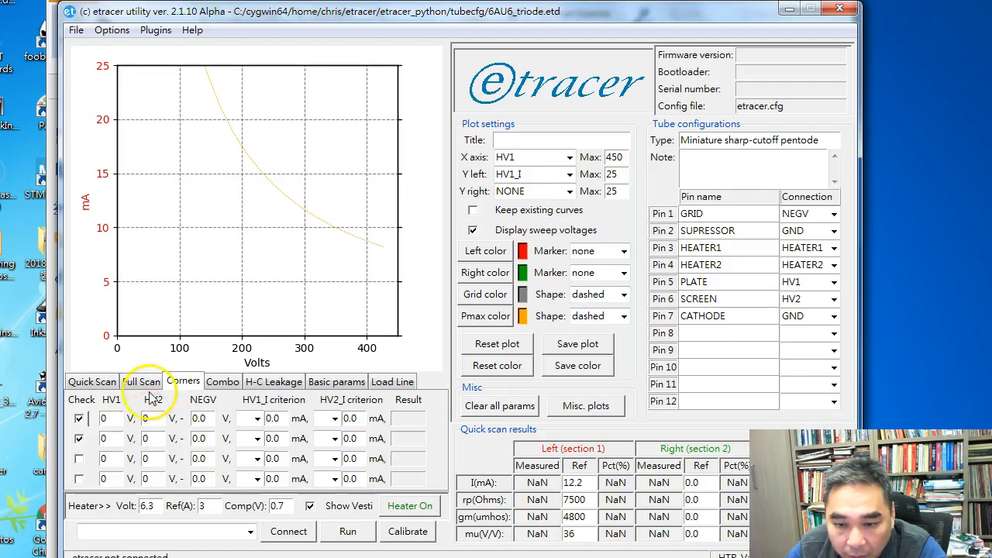
click(107, 422)
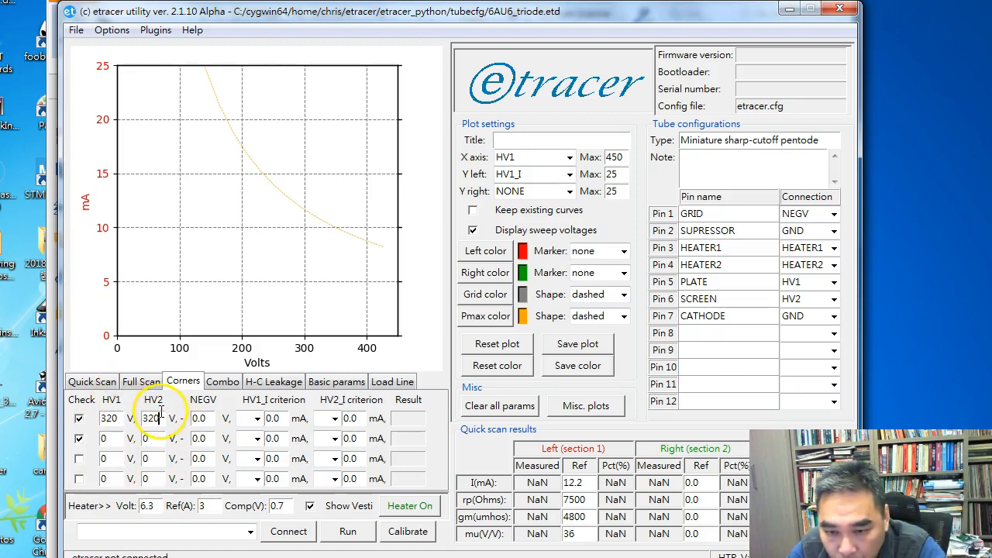
click(208, 419)
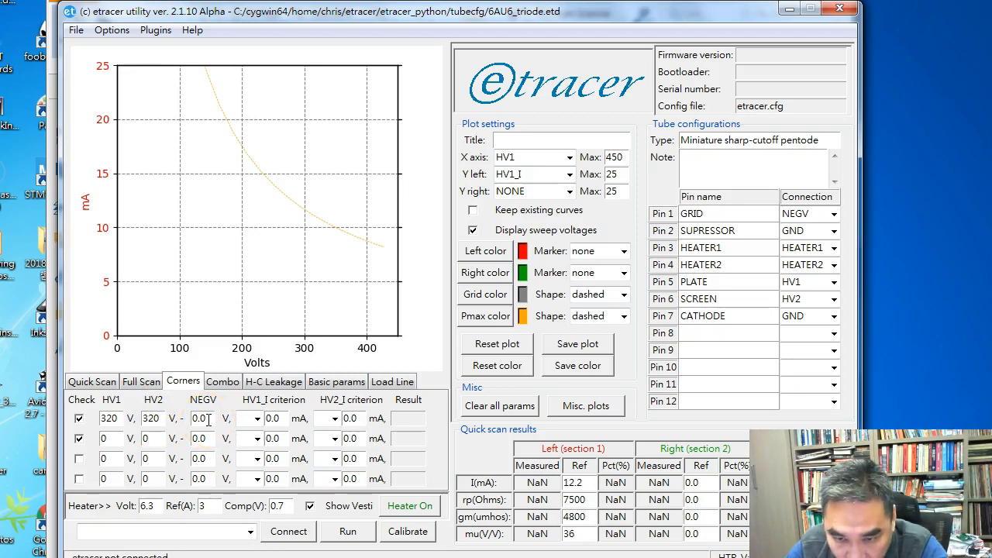
text(12)
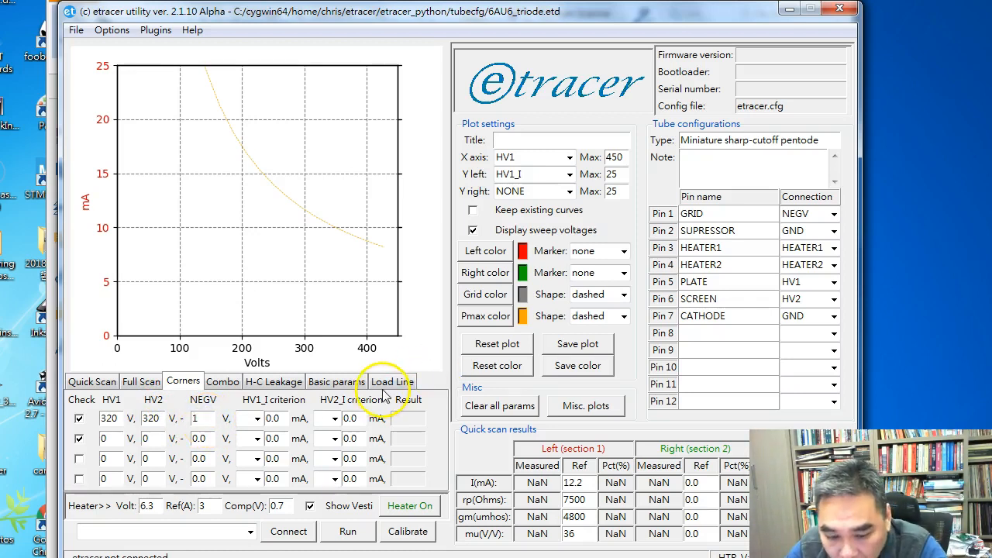
Set the first corner's HV1_I criterion to < 1.0 mA, then recheck the datasheet's plate curves and return to etracer
click(257, 418)
click(250, 438)
click(275, 419)
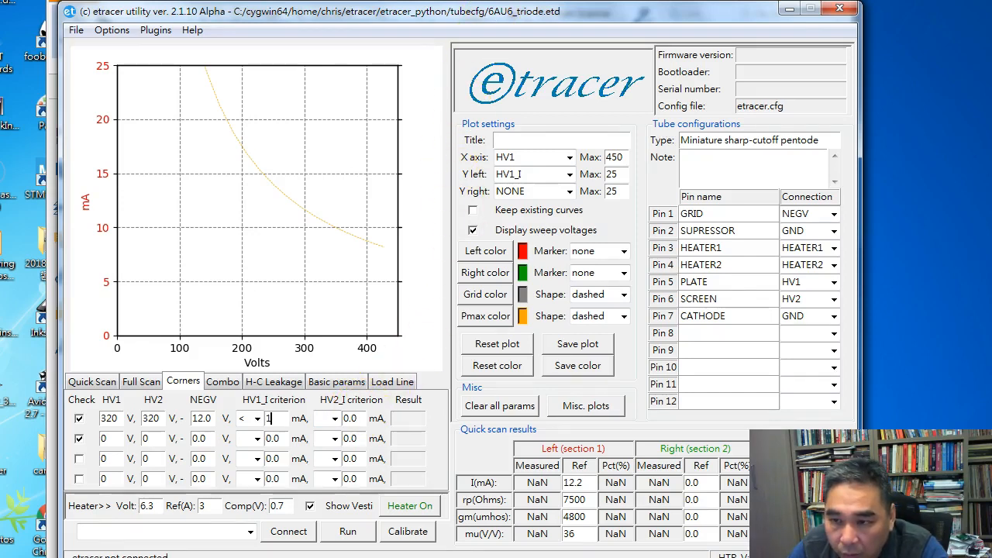
key(alt+Tab)
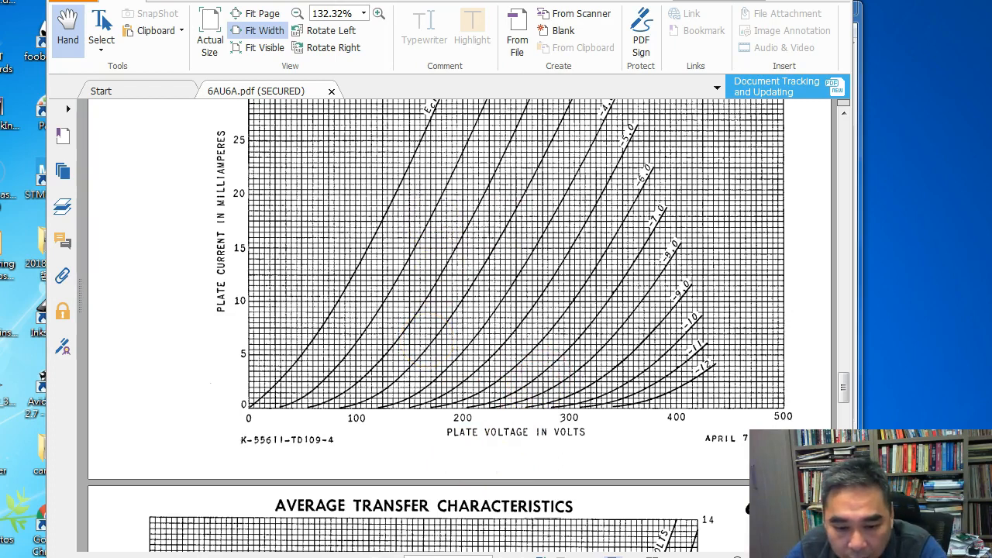
key(alt+Tab)
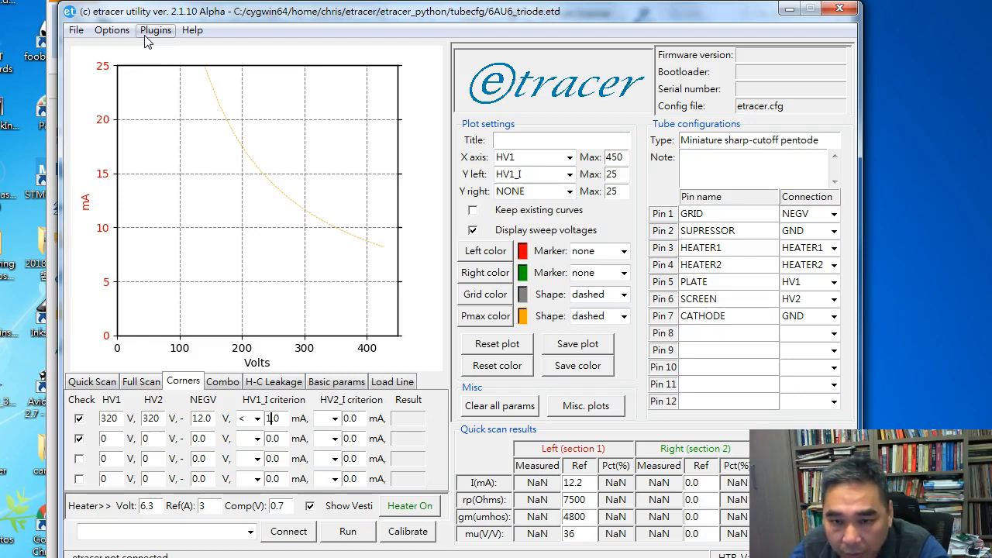
Load the 6l6gc_triode.csv full-scan data as a reference, accepting the substitute 6L6GC_triode.etd tube configuration
click(76, 29)
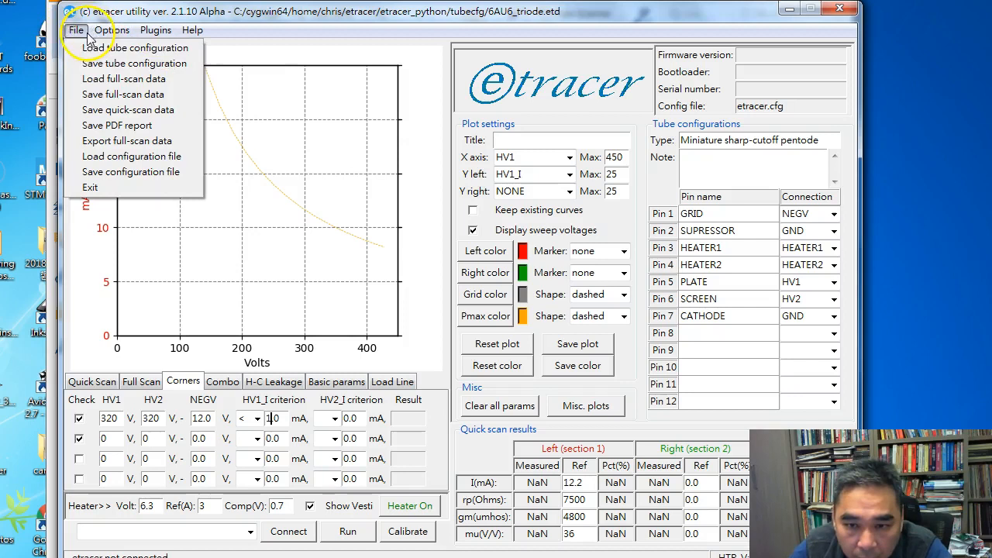
click(93, 79)
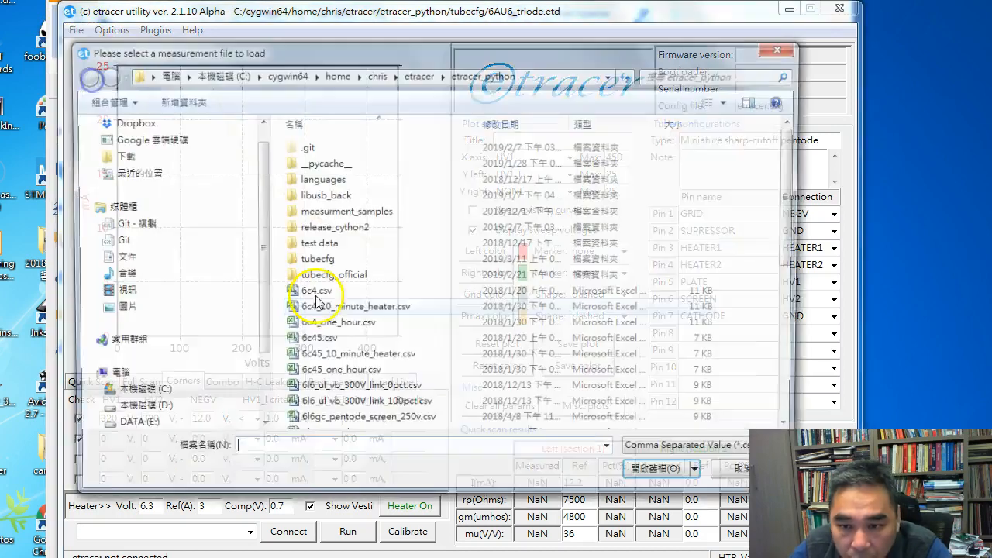
click(380, 358)
scroll(403, 341, down, 5)
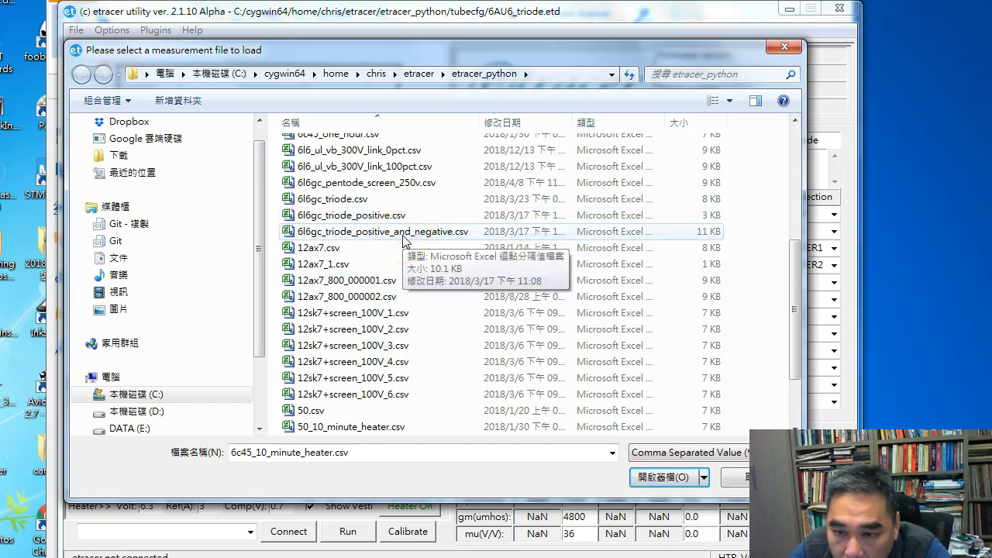
click(341, 200)
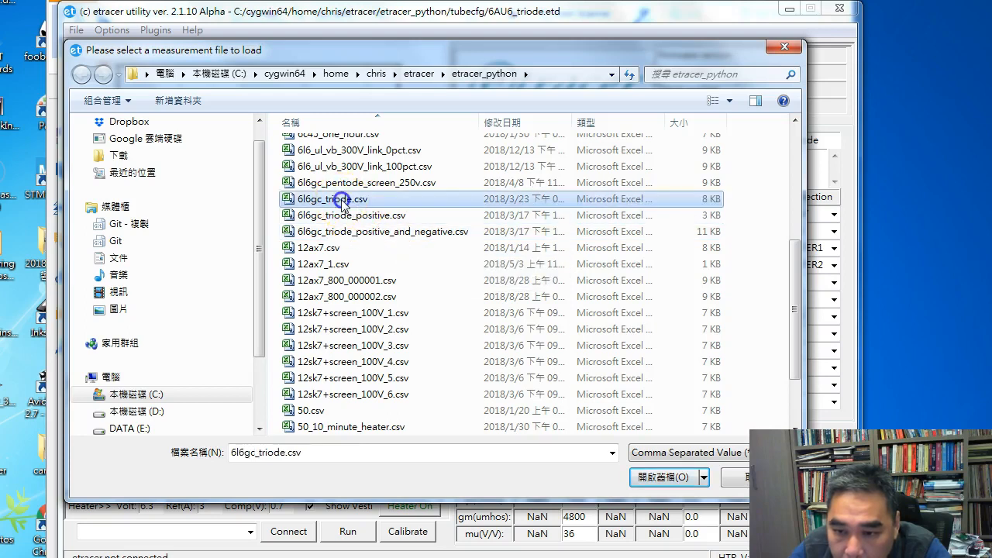
double_click(342, 200)
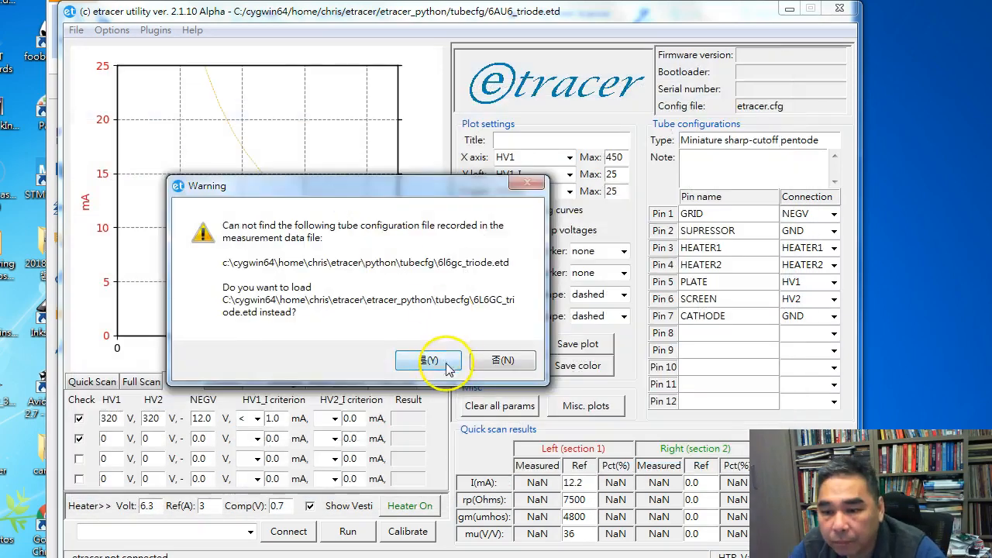
click(437, 358)
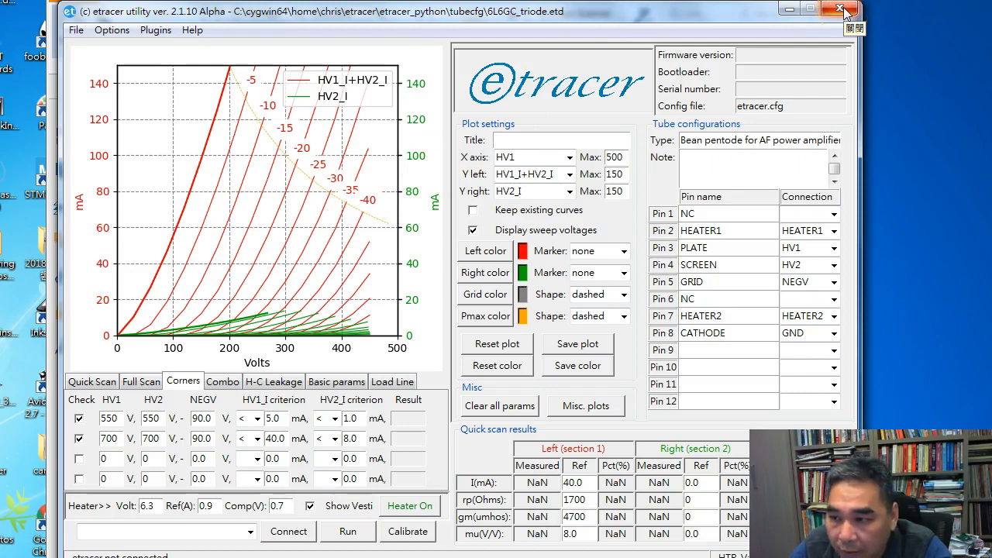
Switch to the 6AU6A datasheet and find the plate and screen dissipation under Maximum Ratings
click(790, 10)
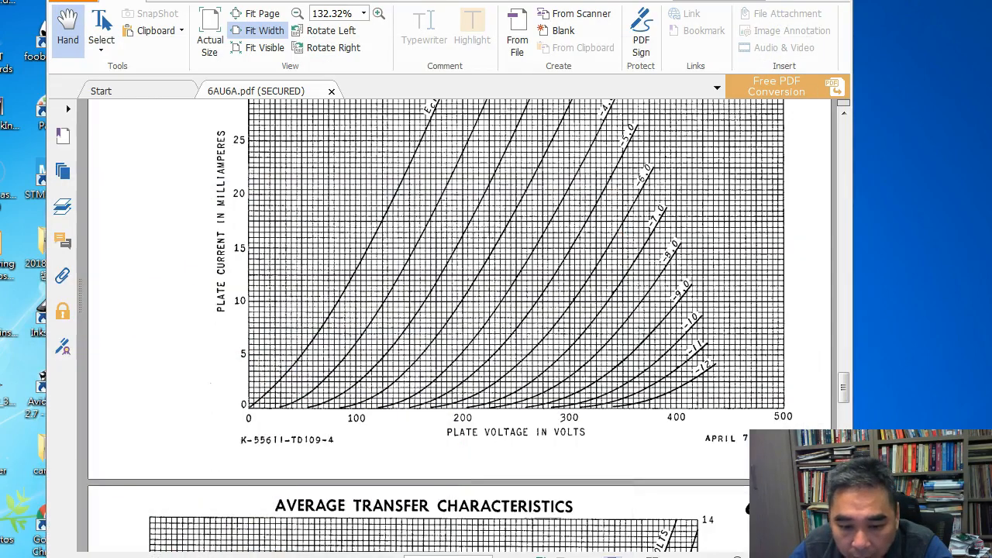
key(super+d)
key(super+d)
scroll(458, 284, down, 15)
drag(841, 282, 833, 161)
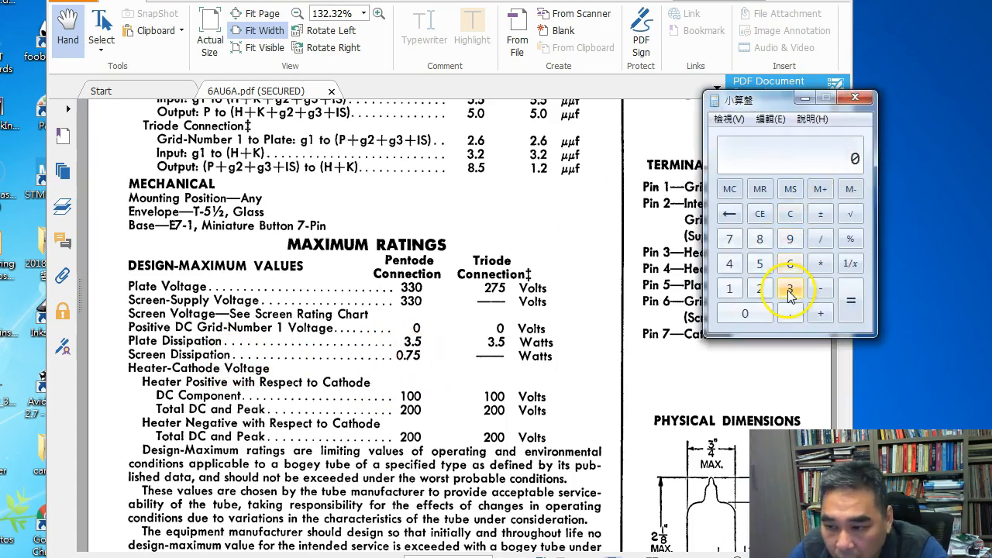
Calculate the screen-to-plate dissipation ratio by dividing 0.75 by 3.5, and close the calculator
click(790, 289)
click(790, 313)
click(760, 264)
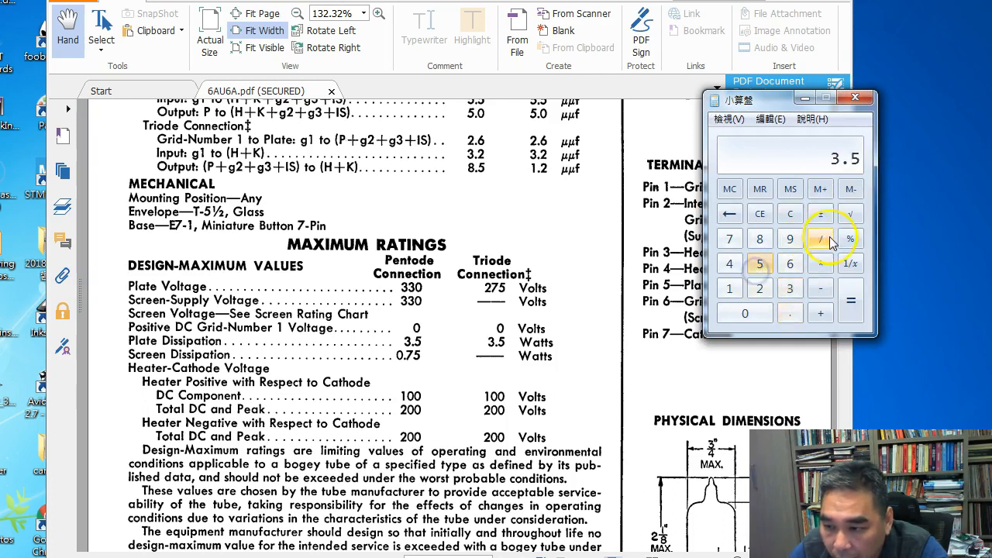
click(790, 214)
click(760, 214)
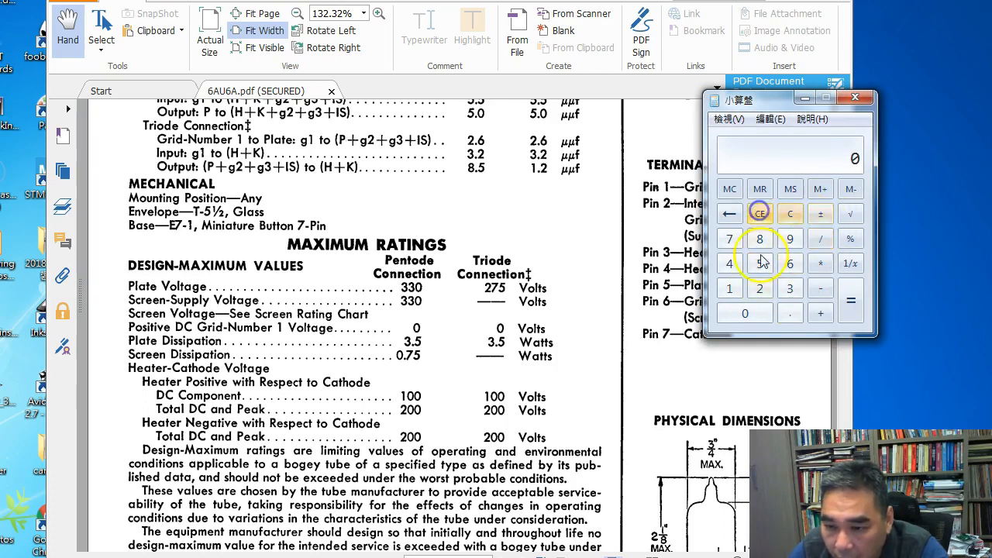
click(790, 313)
click(729, 239)
click(759, 263)
click(820, 239)
click(790, 288)
click(795, 315)
click(760, 263)
click(865, 297)
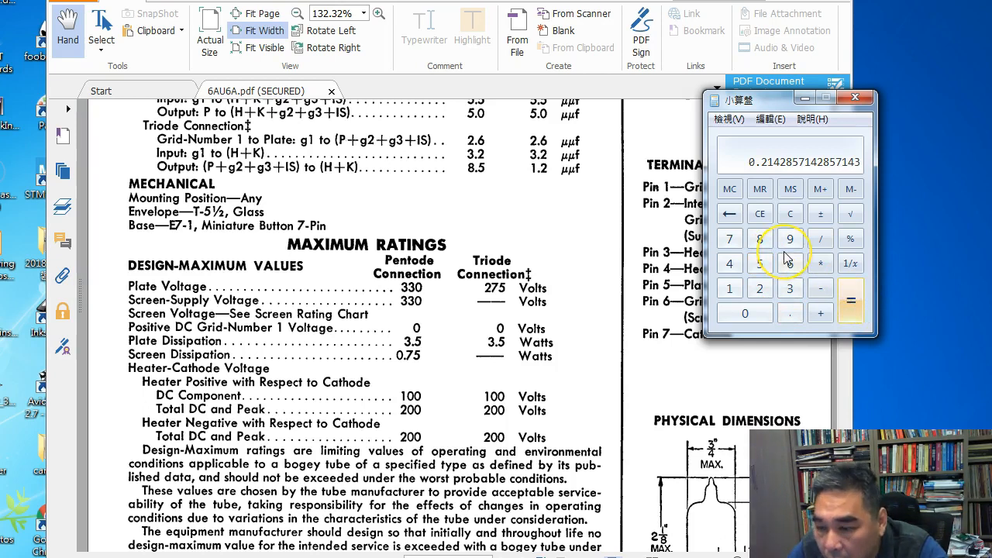
click(854, 98)
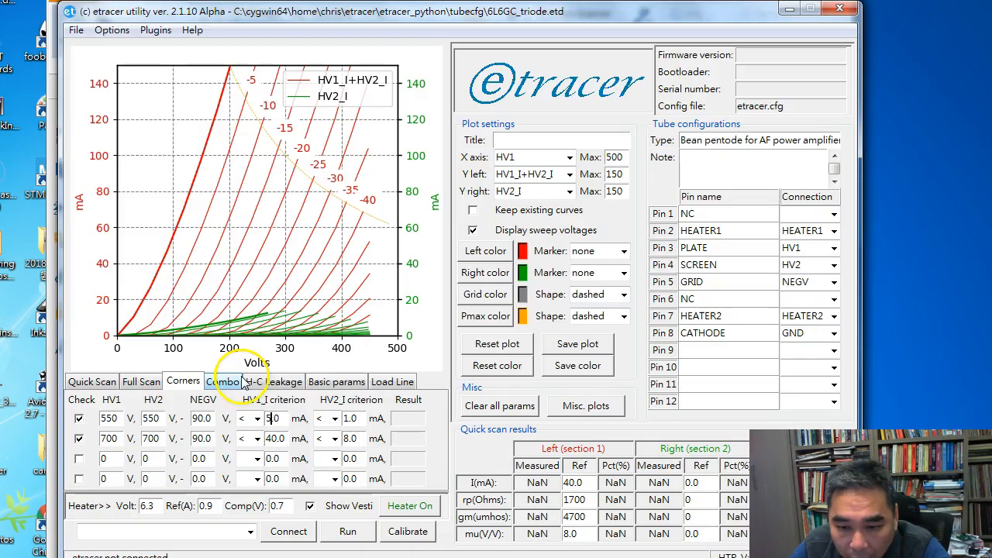
double_click(350, 418)
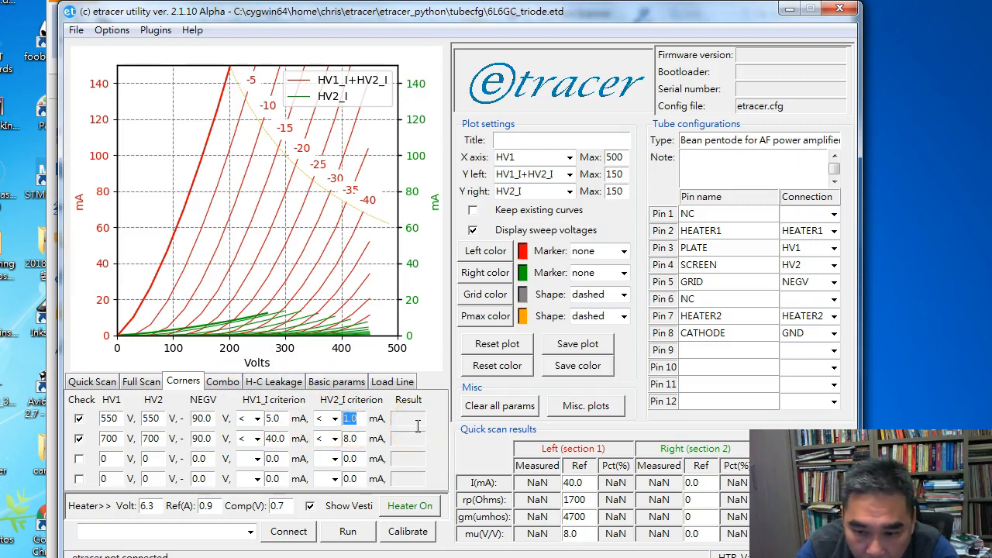
click(76, 30)
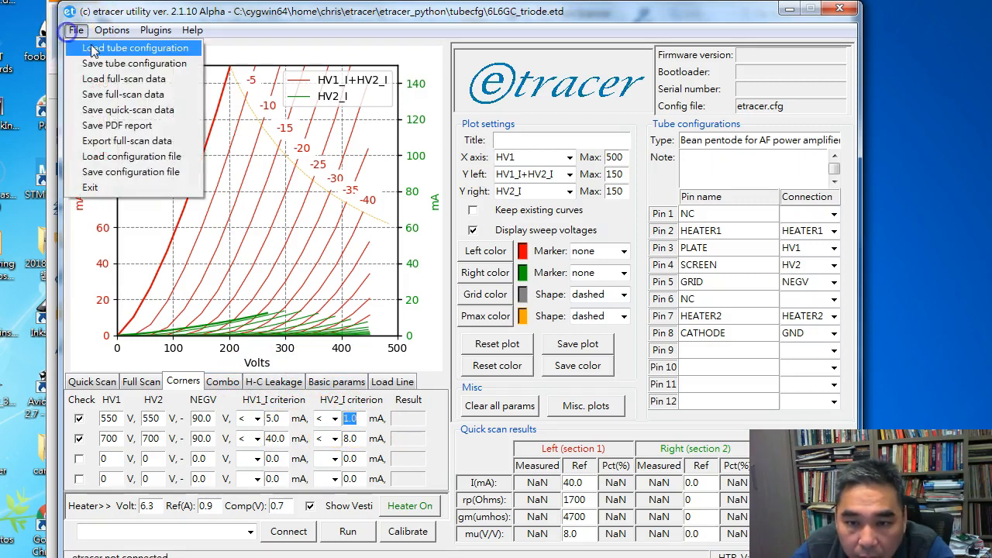
click(91, 49)
scroll(341, 287, down, 2)
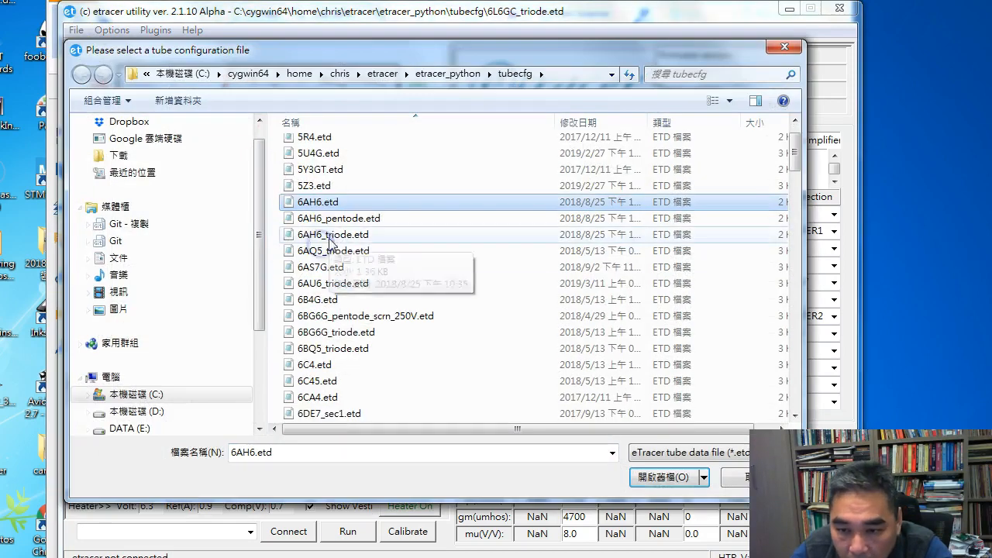
scroll(370, 287, down, 4)
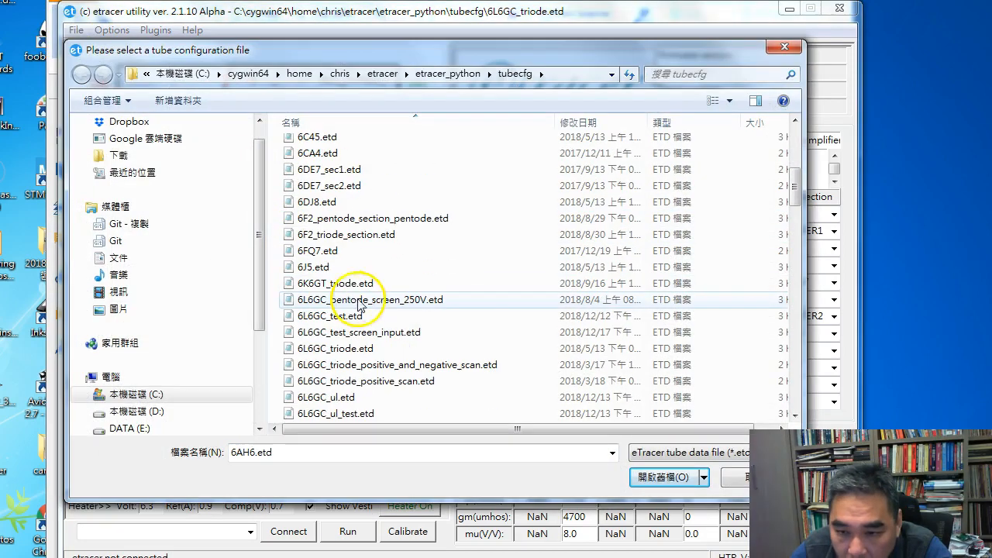
scroll(357, 223, up, 2)
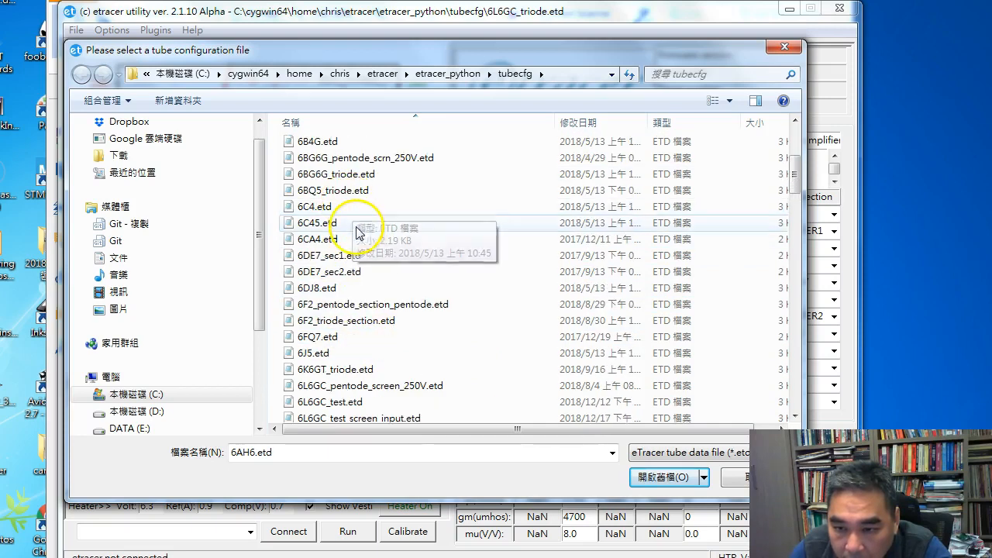
click(364, 271)
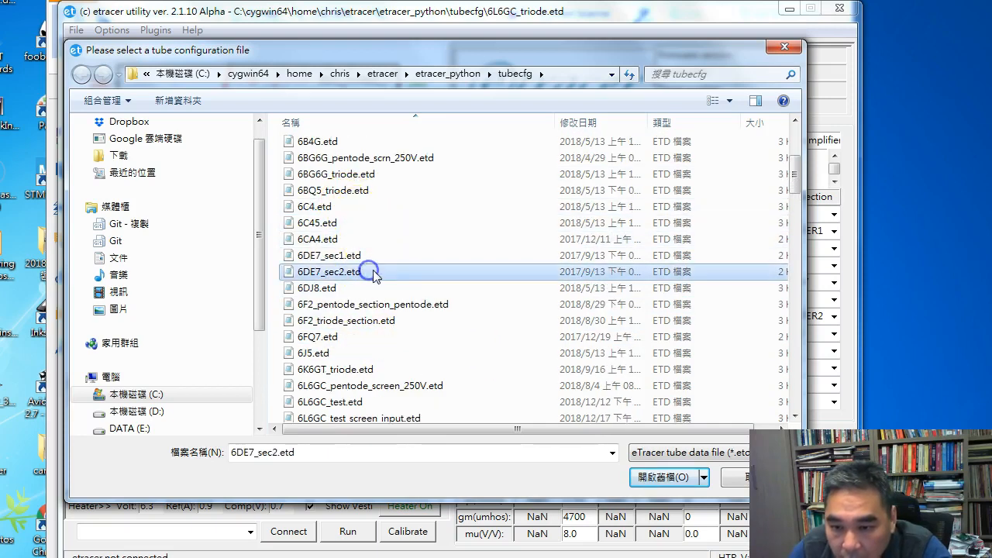
key(Escape)
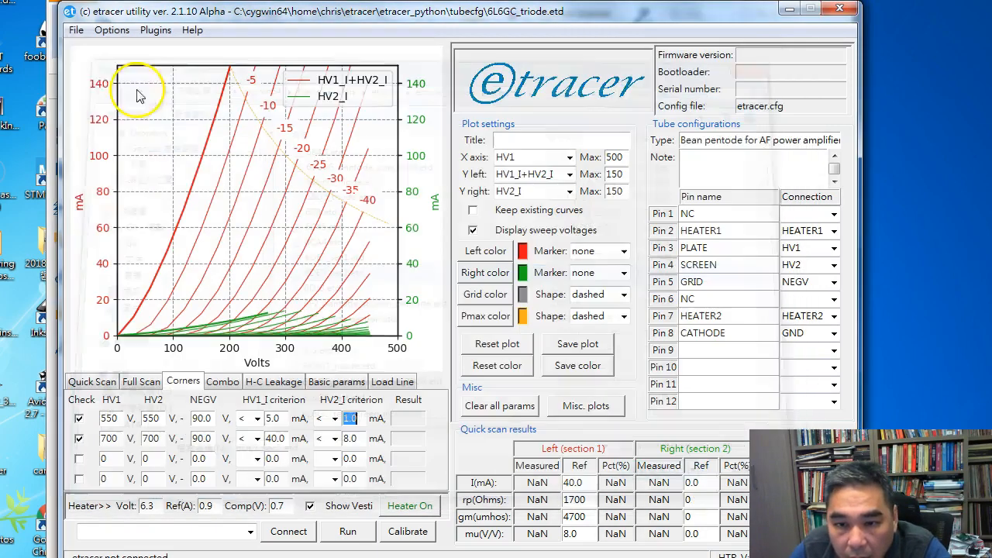
Load the 6AU6_triode.etd tube configuration and reset the plot to clear the old curves
click(76, 30)
click(108, 47)
click(333, 276)
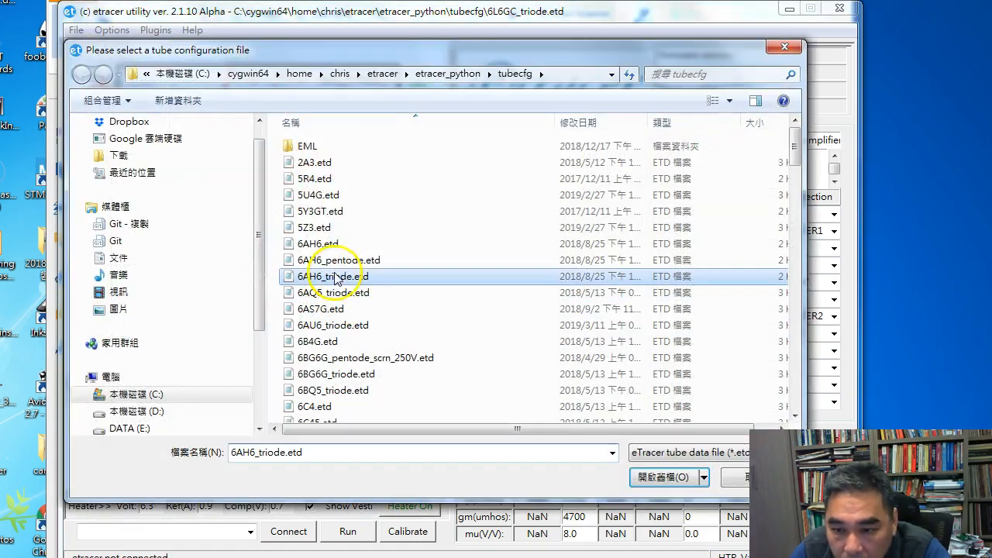
double_click(335, 325)
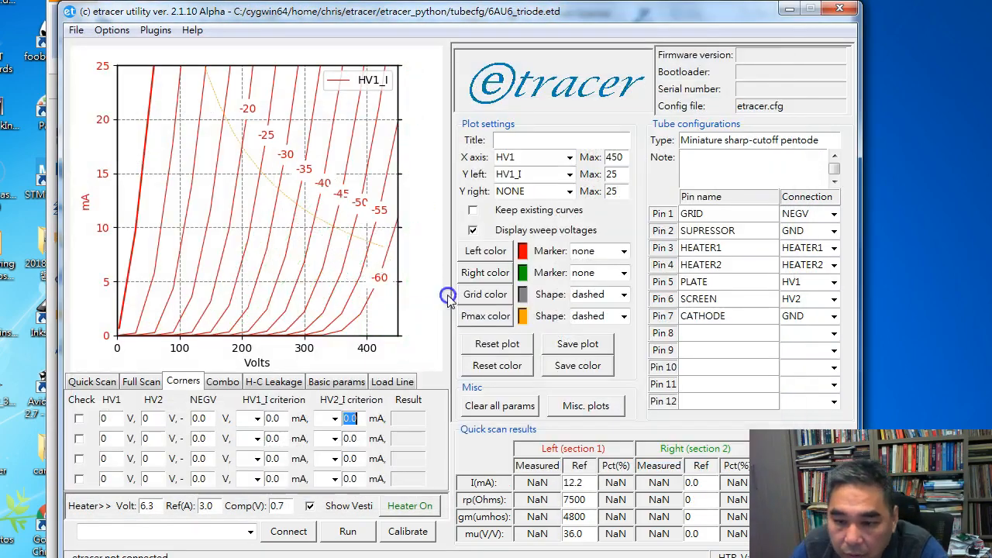
click(496, 323)
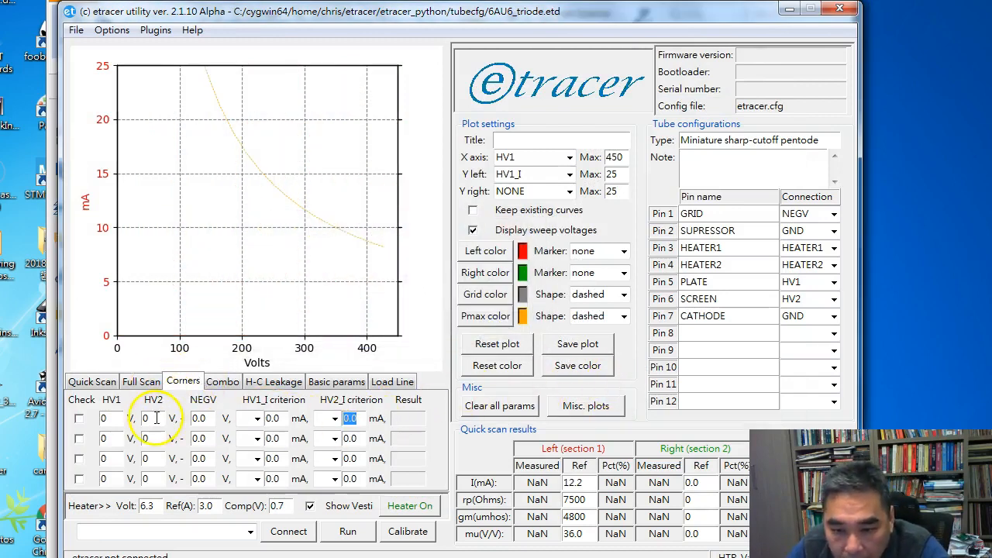
Enable the first corner with HV1 and HV2 at 320 V, NEGV at 12.0 V and an HV1_I criterion of < 1.0 mA
click(86, 419)
double_click(103, 418)
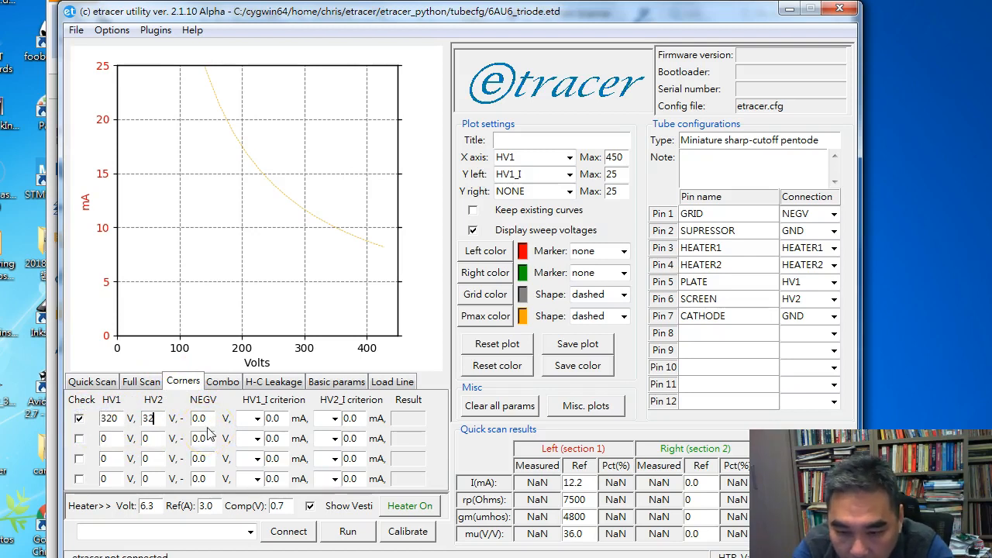
text(12)
click(257, 419)
click(250, 441)
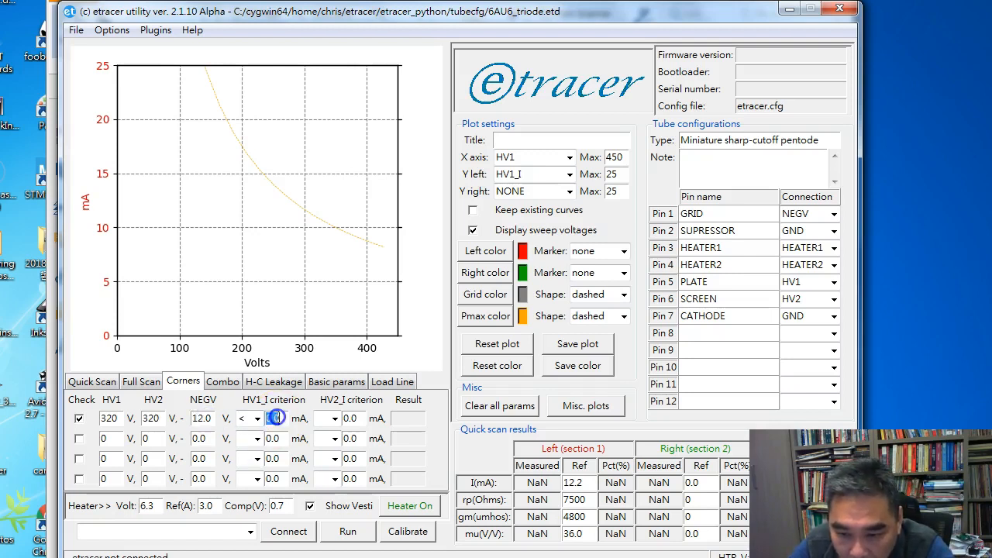
Set the first corner's HV2_I criterion to < 0.2 mA
click(326, 420)
click(318, 444)
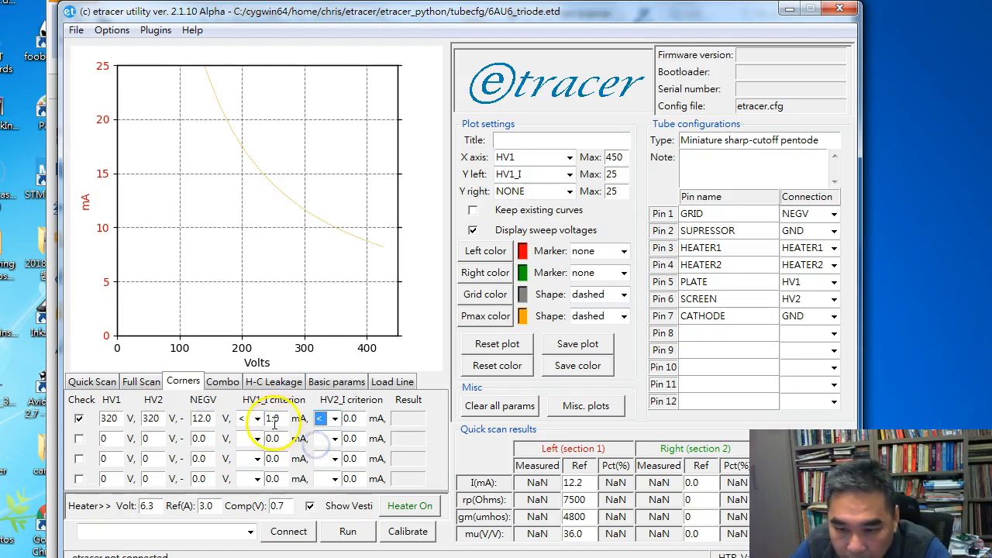
click(366, 425)
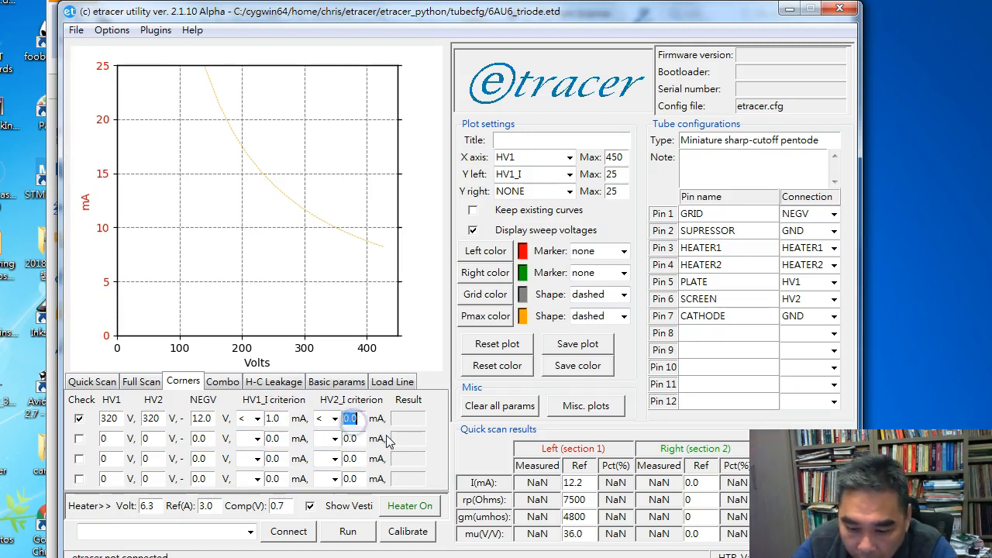
click(350, 417)
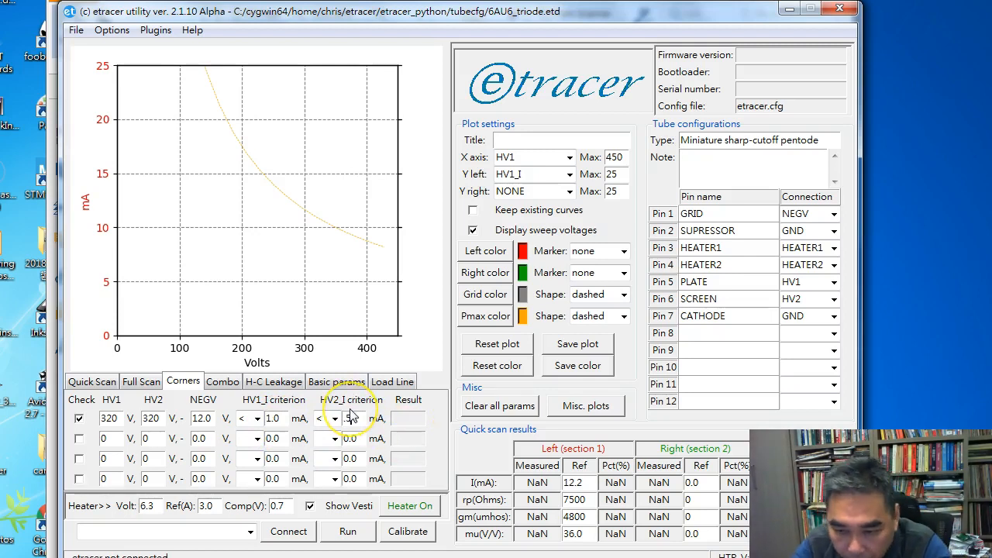
click(350, 439)
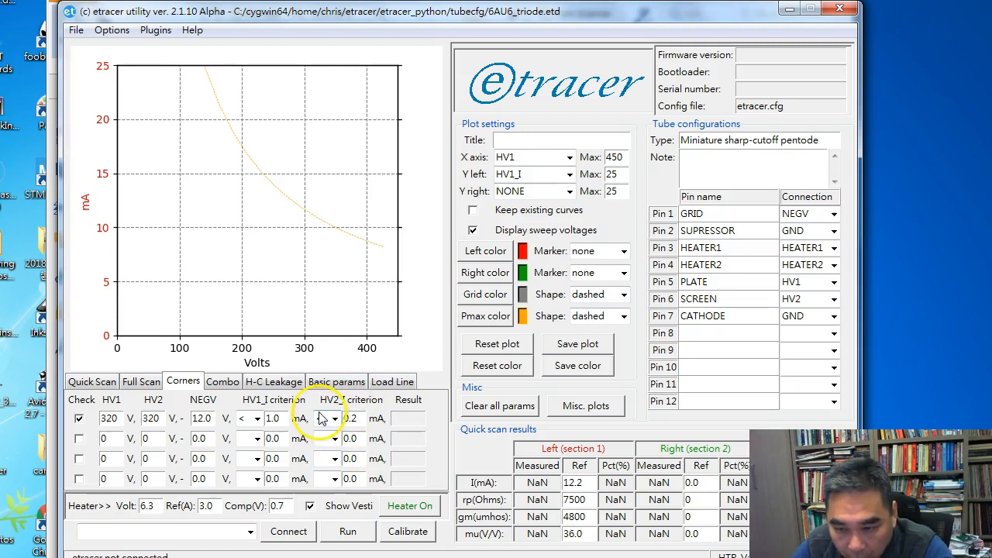
Save the tube configuration, overwriting 6AU6_triode.etd
click(75, 30)
click(85, 62)
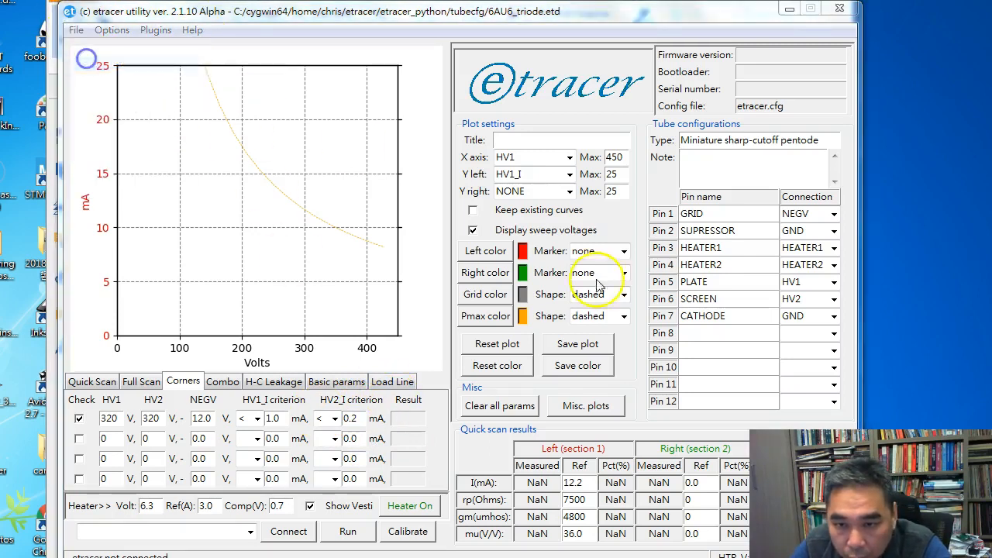
click(676, 477)
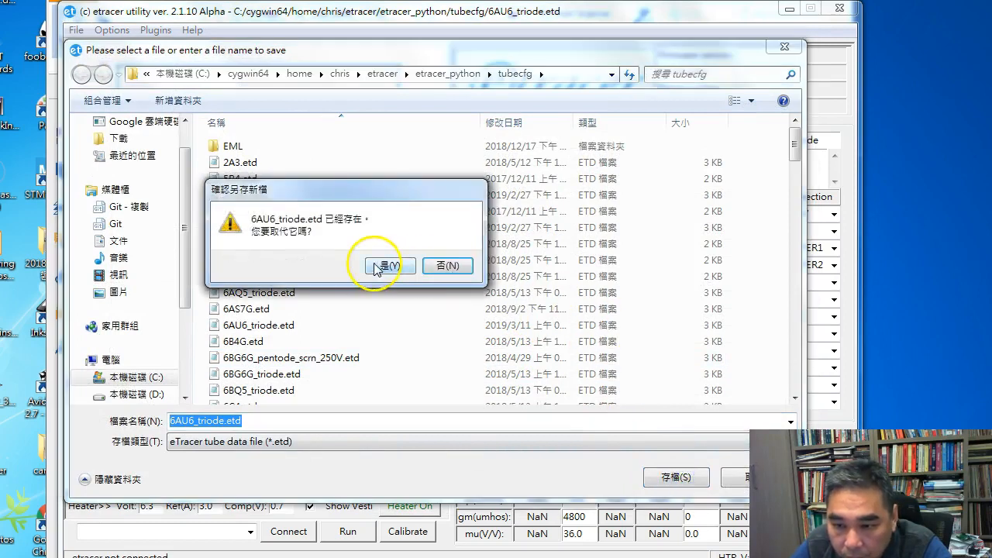
click(375, 264)
Enable the second corner check and examine the triode plate current versus plate voltage curves in the 6AU6A datasheet
click(79, 439)
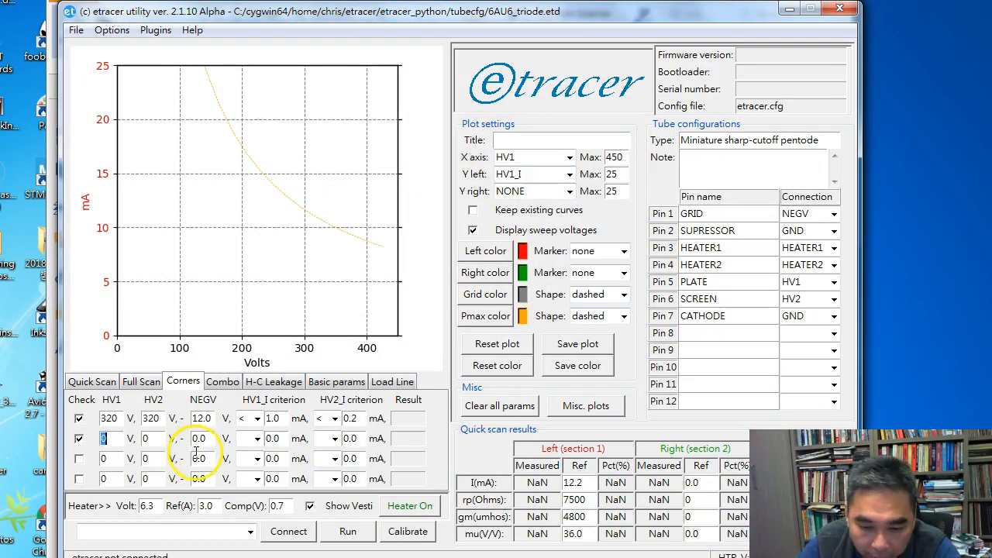
key(alt+Tab)
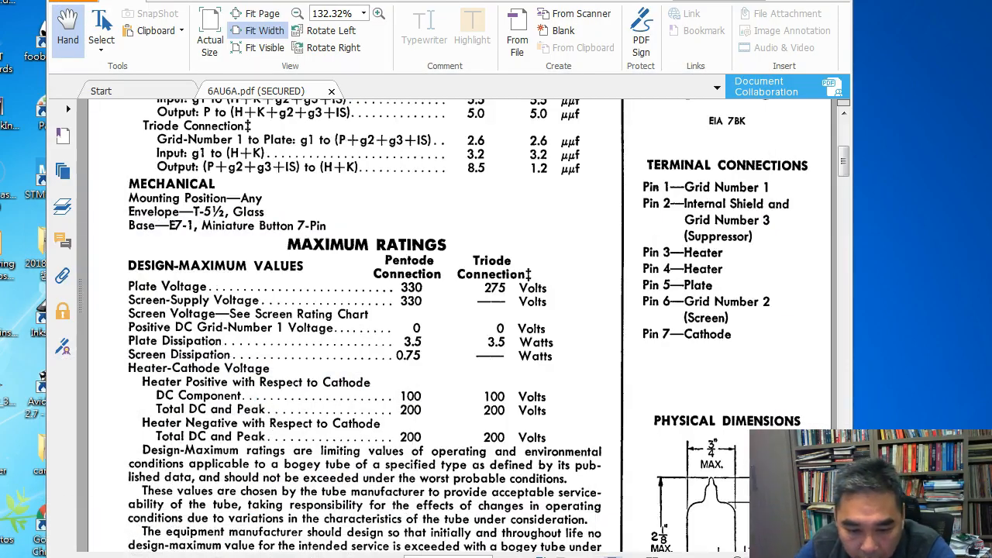
click(214, 556)
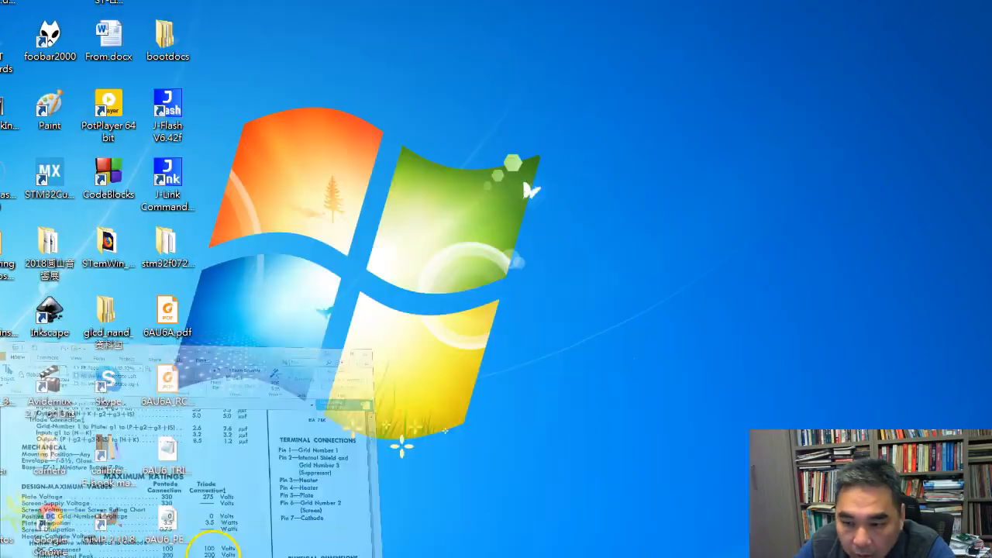
click(214, 555)
scroll(535, 315, down, 13)
scroll(529, 242, down, 15)
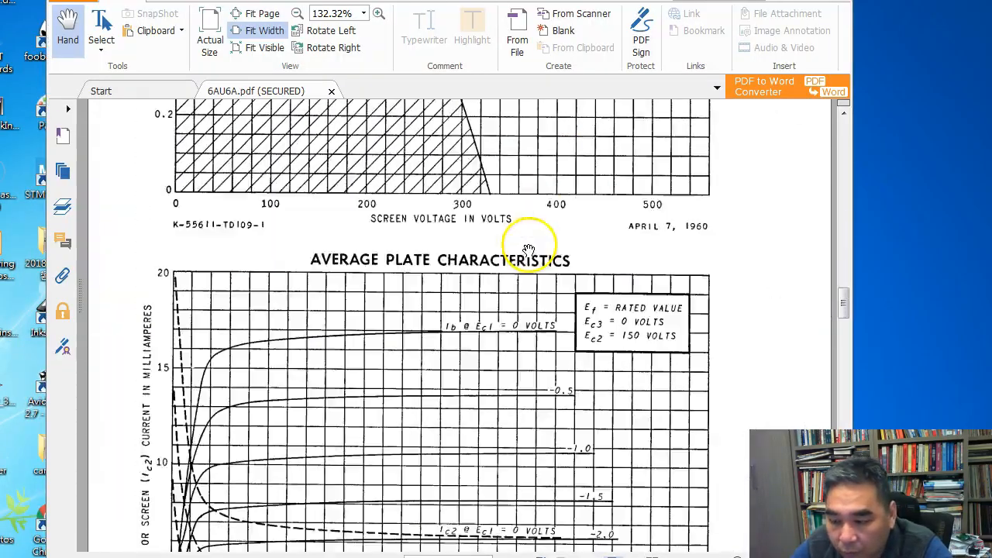
scroll(527, 248, down, 10)
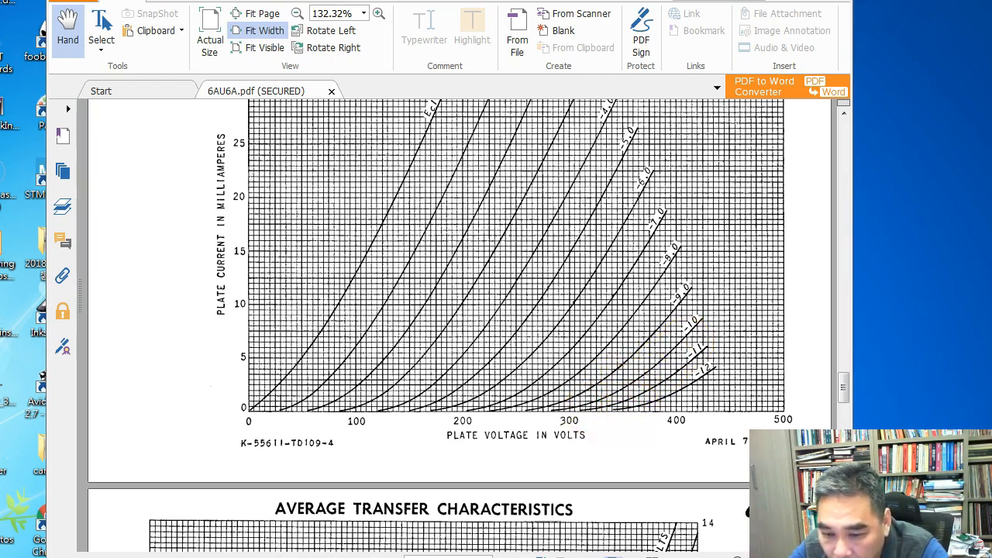
Set the second corner to HV1 and HV2 at 350 V, NEGV at 10.0 V and an HV1_I criterion of < 5.0 mA
key(alt+Tab)
click(120, 438)
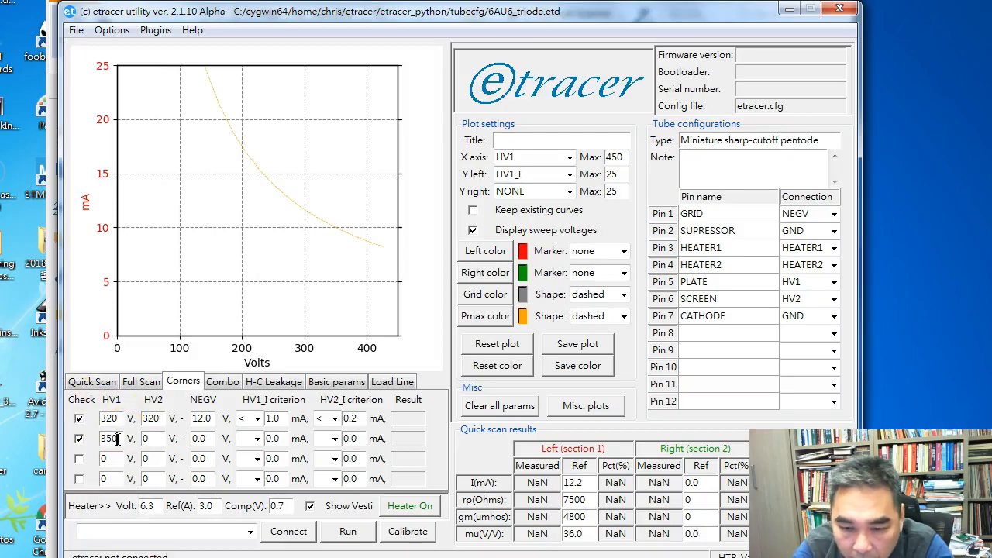
click(203, 438)
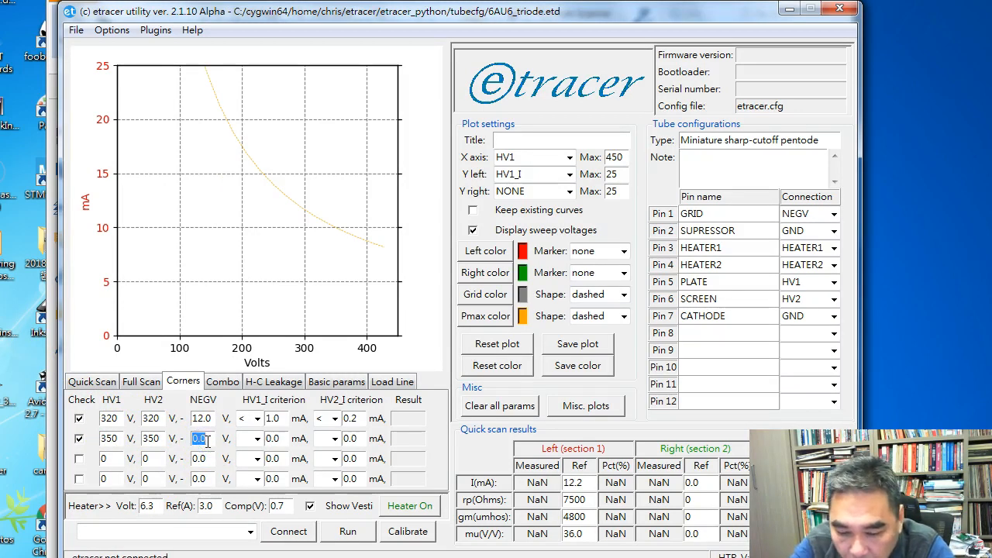
text(10)
click(256, 439)
click(256, 466)
click(273, 438)
text(6)
click(281, 440)
Set the second corner's HV2_I criterion to < 1.0 mA
click(335, 439)
click(330, 465)
click(354, 441)
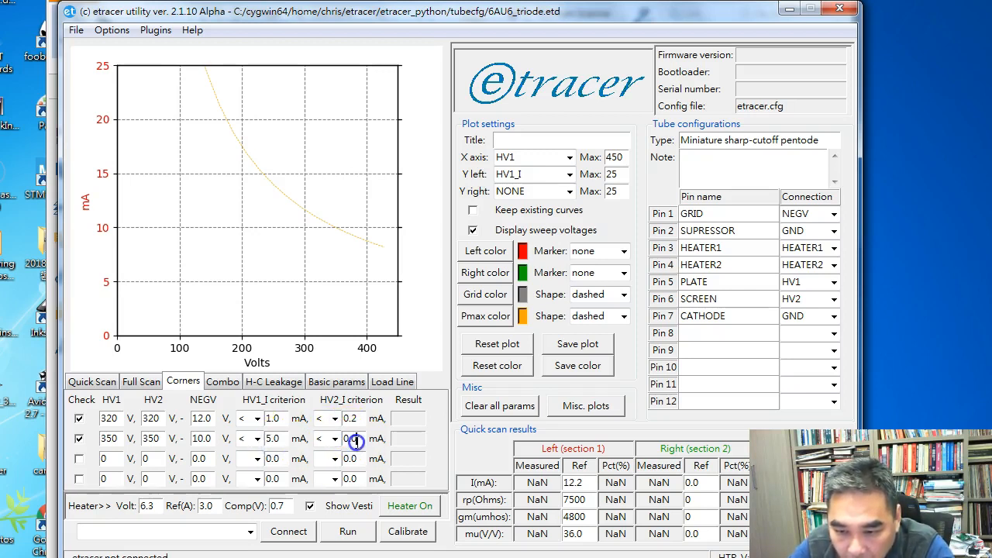
text(1)
drag(367, 440, 291, 438)
text(1)
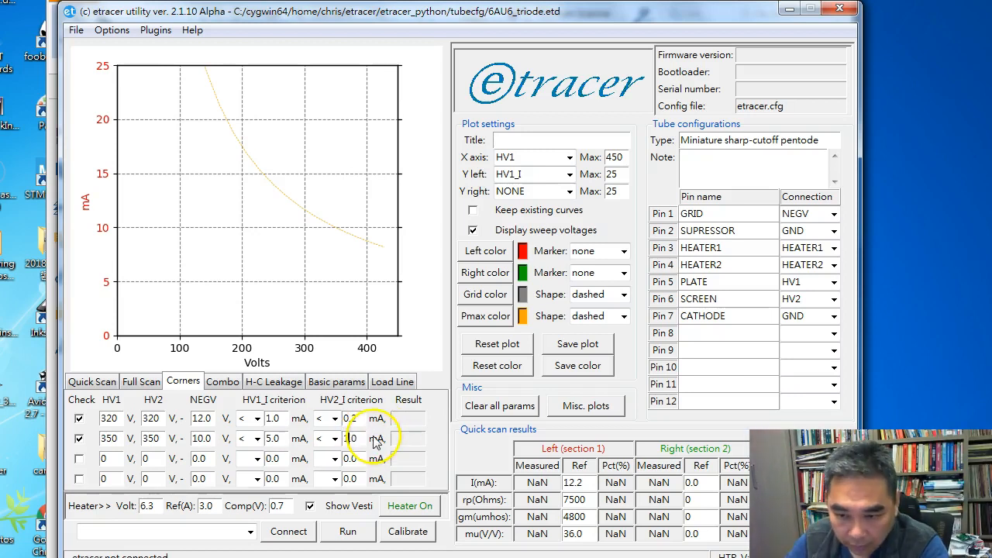
click(379, 430)
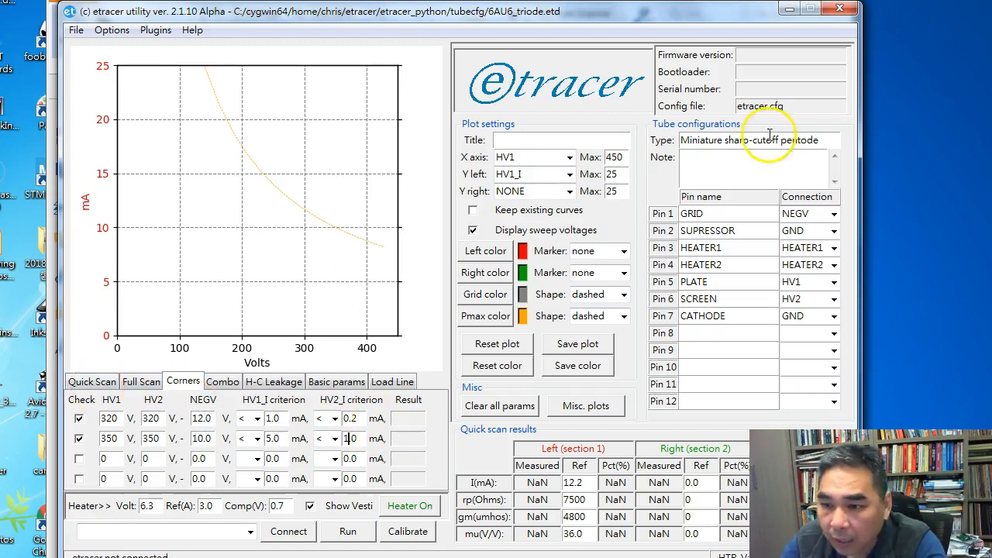
Show the full scan settings and assign HV2_I to the plot's right Y axis
click(140, 382)
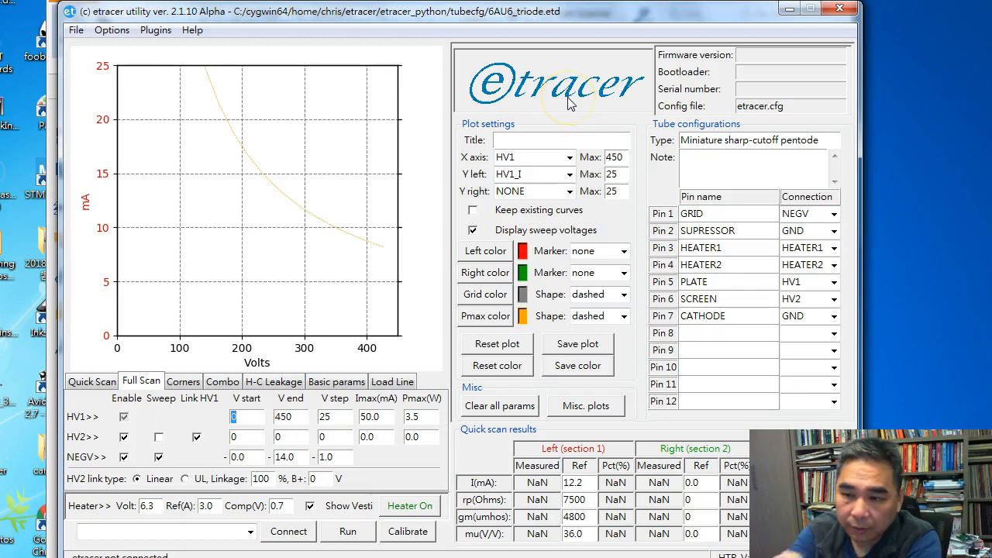
click(570, 191)
click(520, 222)
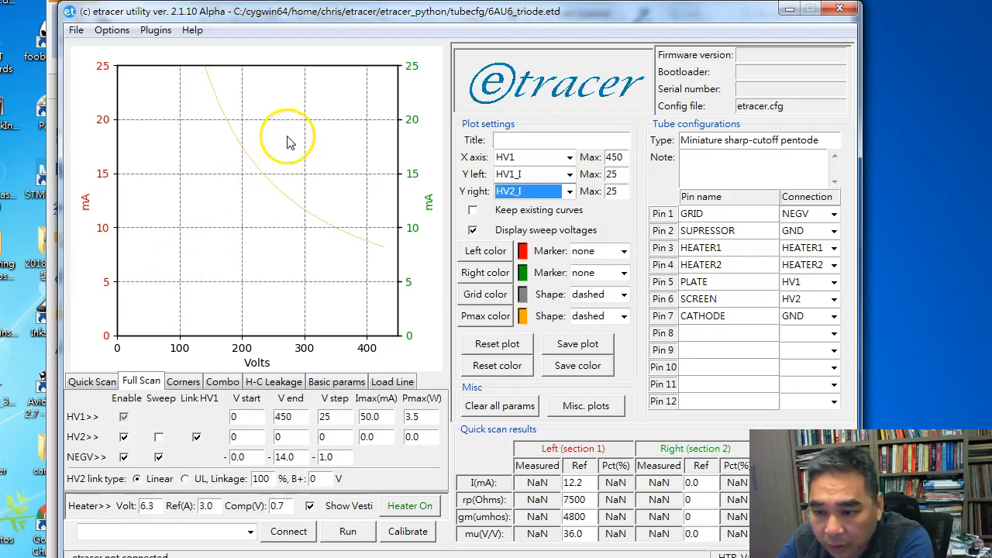
Review the corner, full scan and quick scan settings and save the tube configuration over 6AU6_triode.etd
click(183, 382)
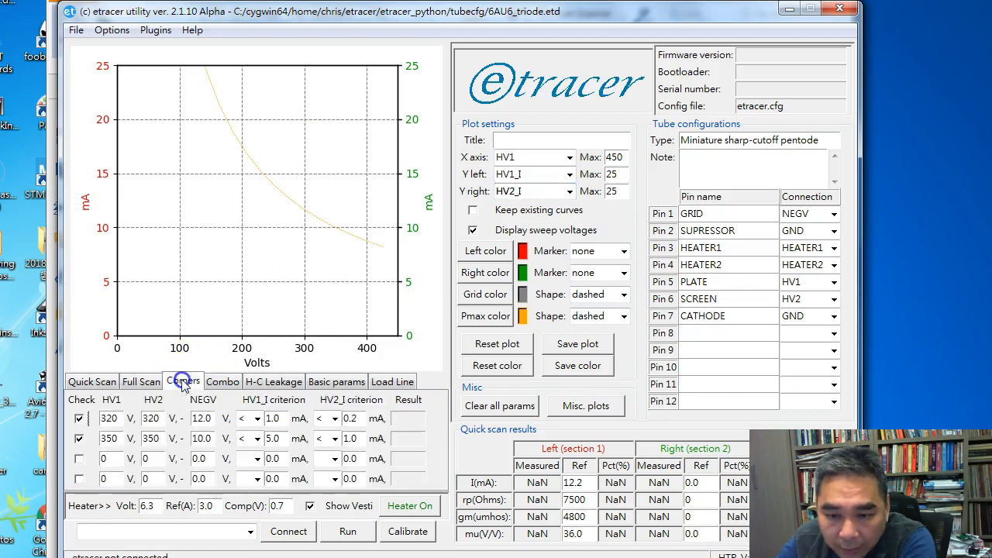
click(141, 381)
click(91, 381)
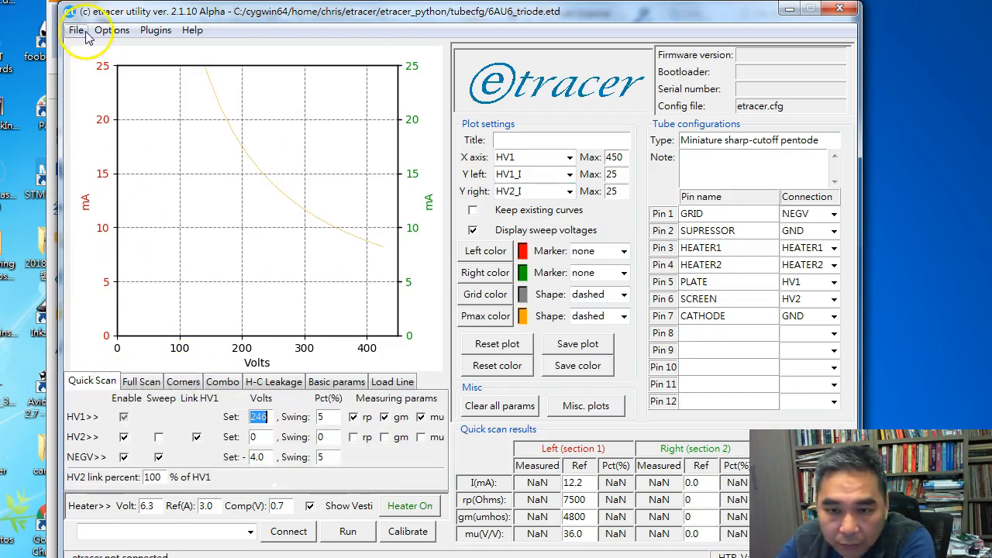
click(76, 30)
click(83, 63)
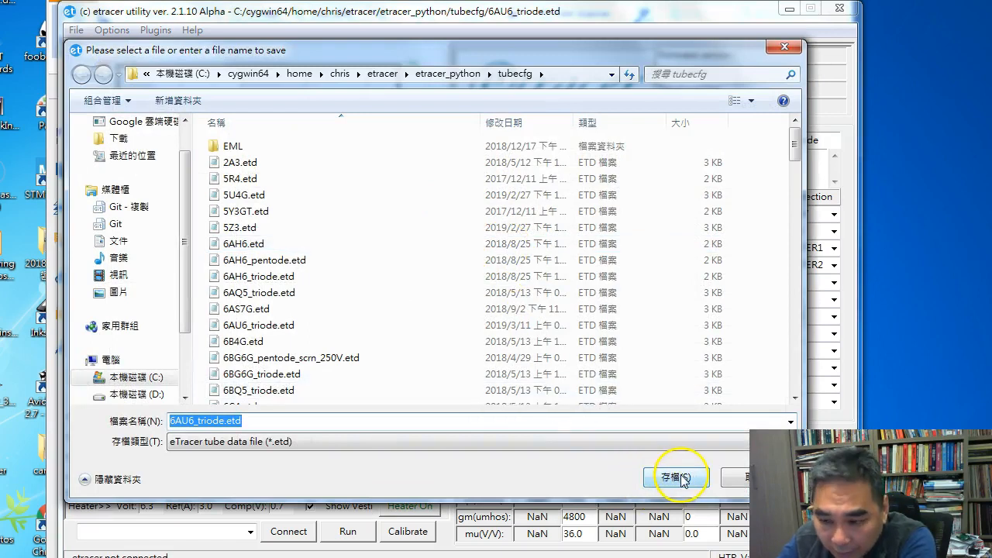
click(680, 479)
click(379, 264)
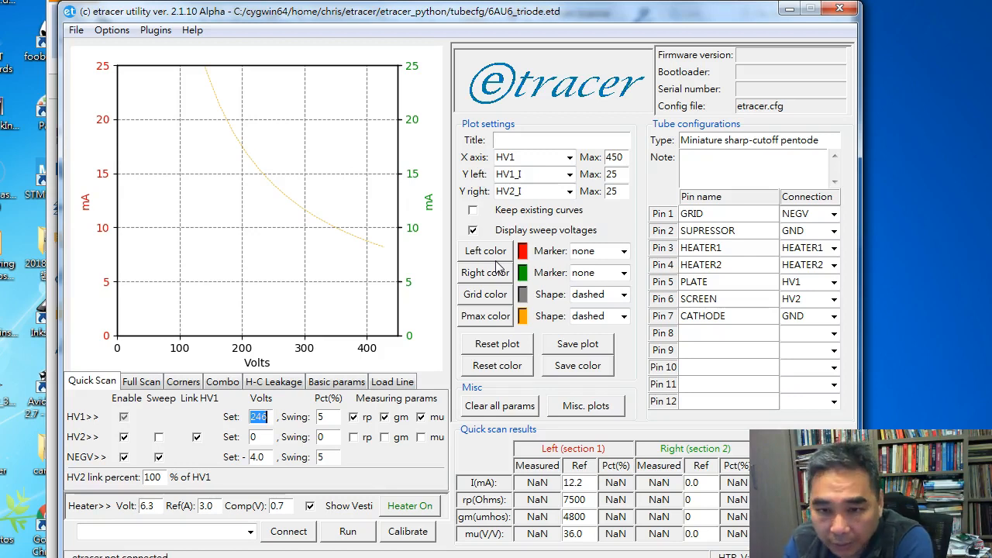
Start saving the tube configuration under a new file name, entering 6AU6_pentode_scrn_ before the .etd extension
click(76, 30)
mouse_move(111, 29)
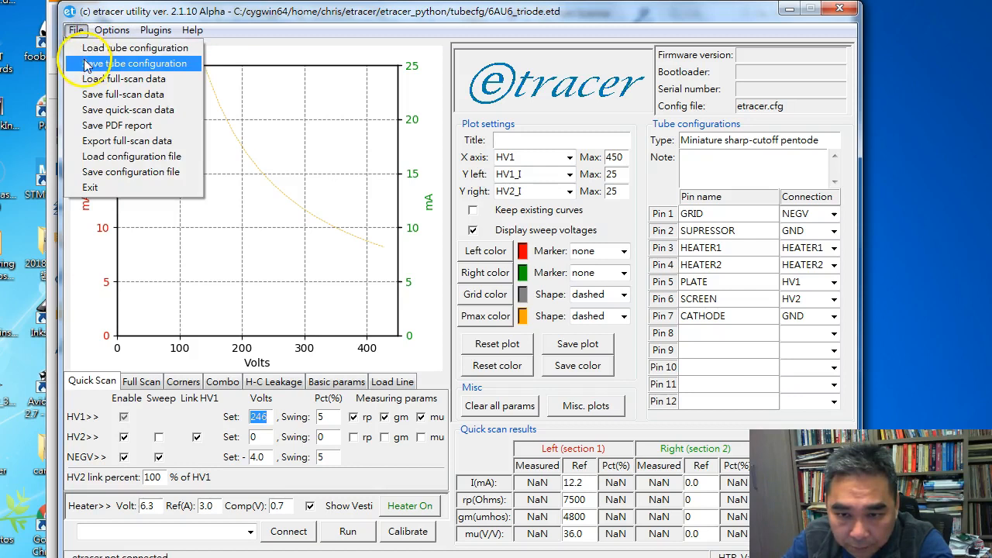
click(93, 60)
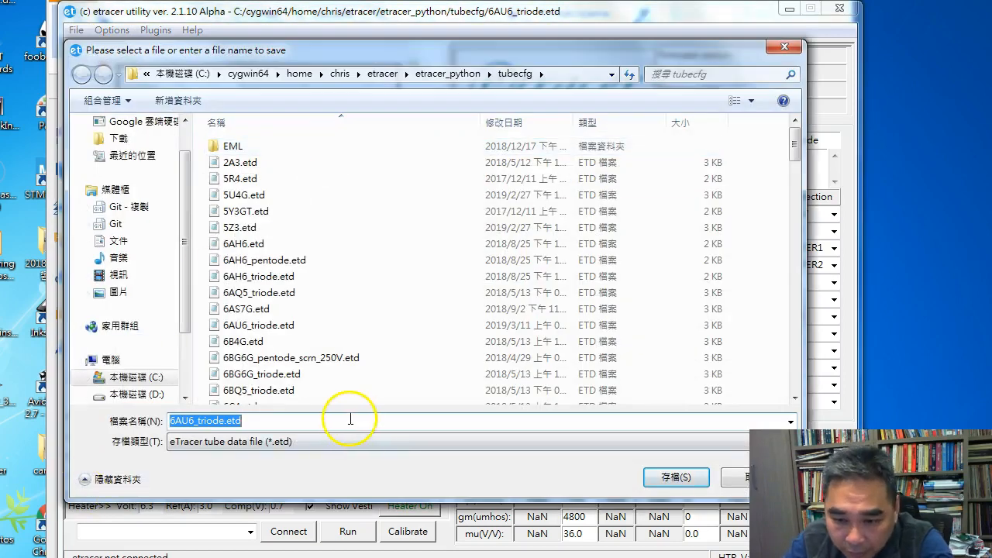
click(350, 420)
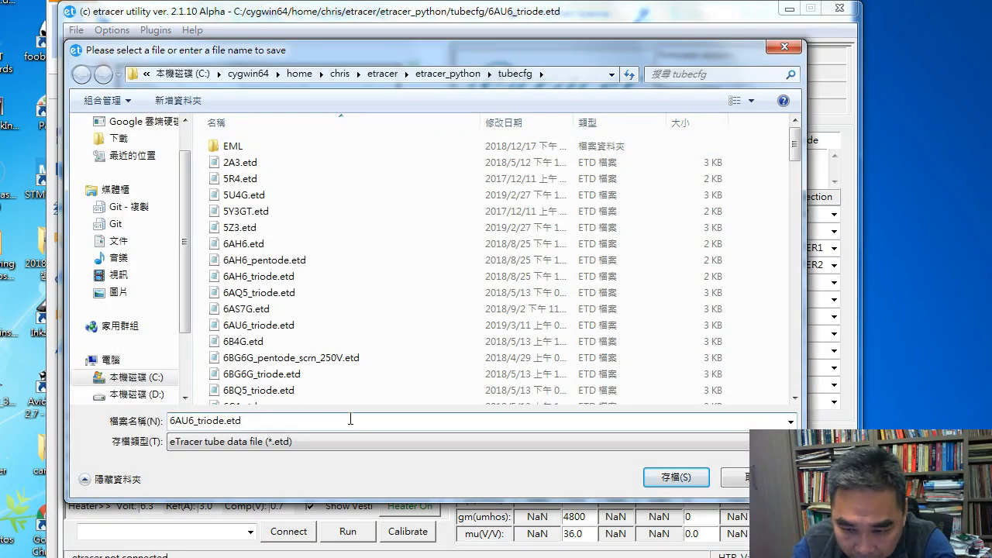
key(BackSpace)
key(BackSpace)
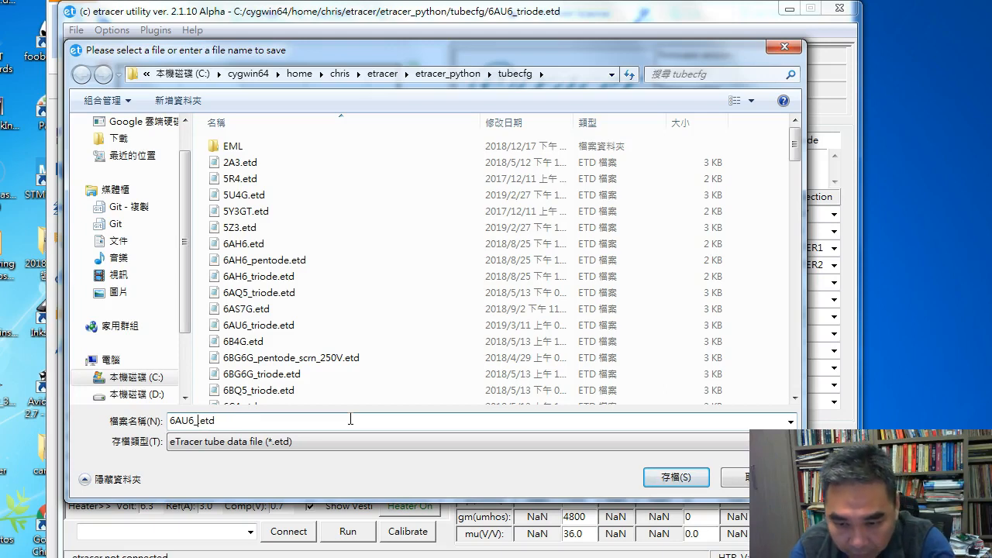
text(PENO)
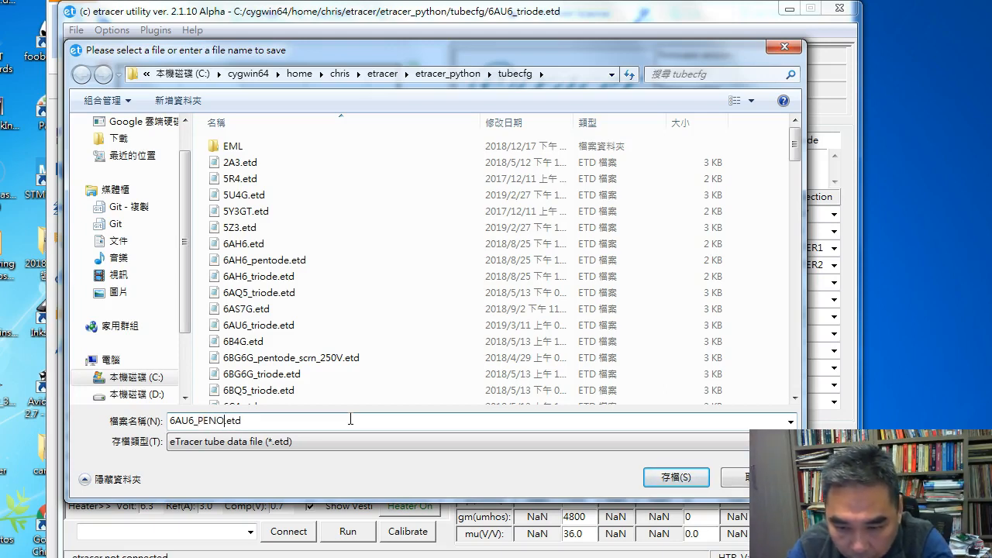
key(BackSpace)
key(BackSpace)
key(BackSpace)
text(ope)
key(BackSpace)
key(BackSpace)
key(BackSpace)
text(pen)
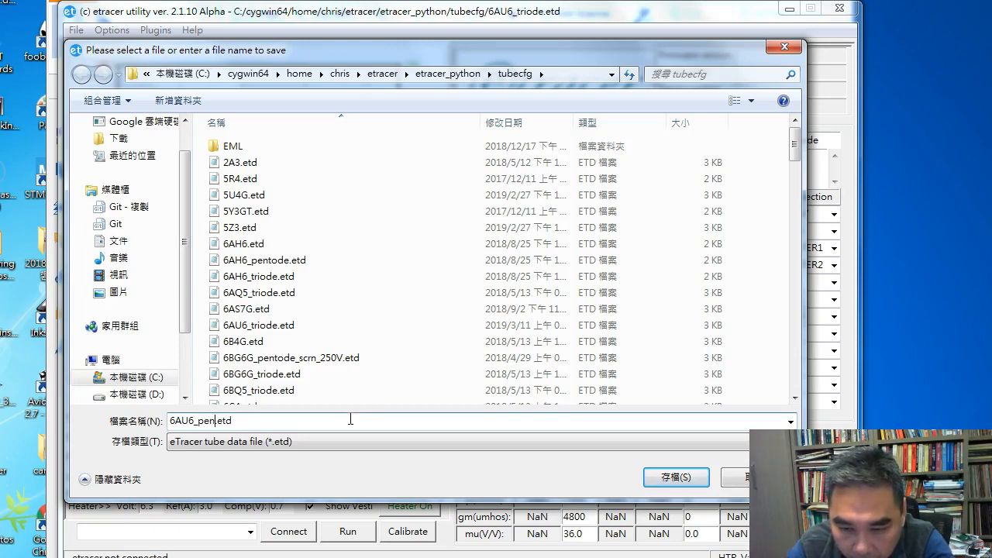
text(tode_scrn_)
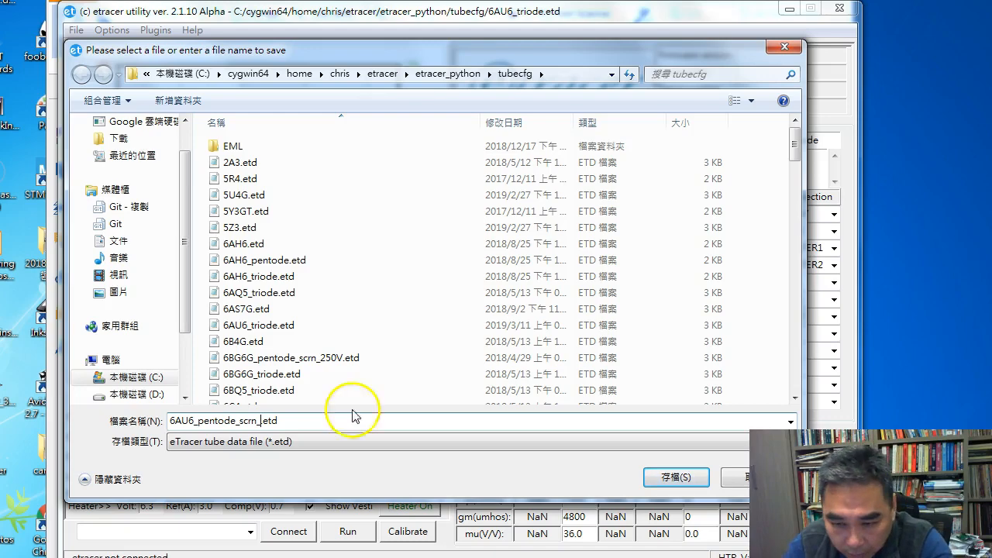
Switch to the 6AU6A datasheet and examine the pentode connection's screen voltage options in the typical operation table
key(alt+Tab)
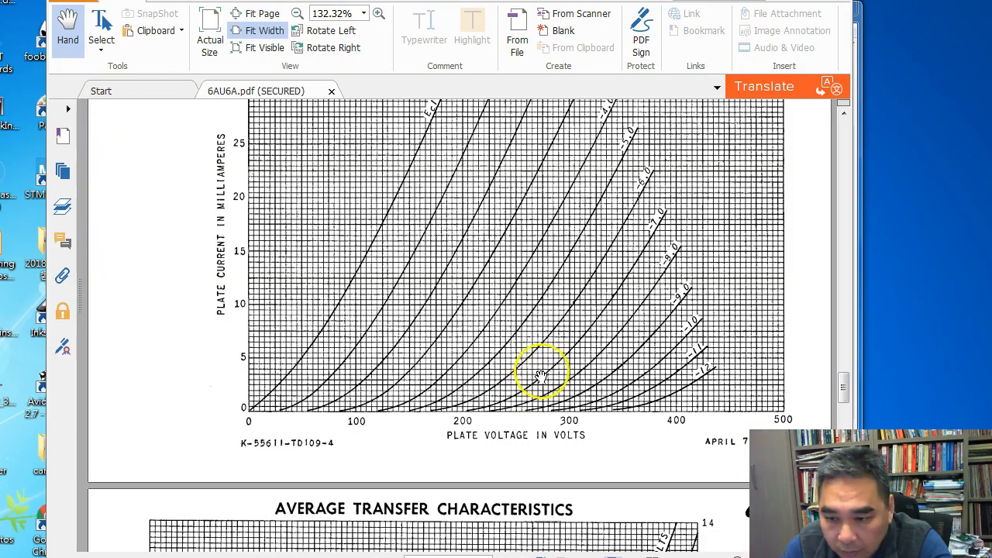
scroll(538, 328, down, 15)
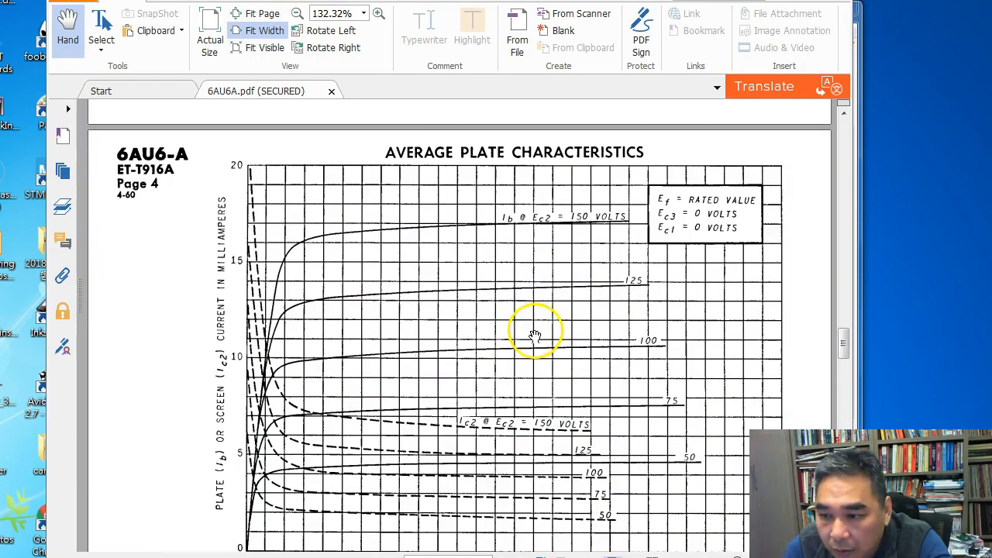
scroll(535, 332, up, 15)
scroll(532, 336, up, 10)
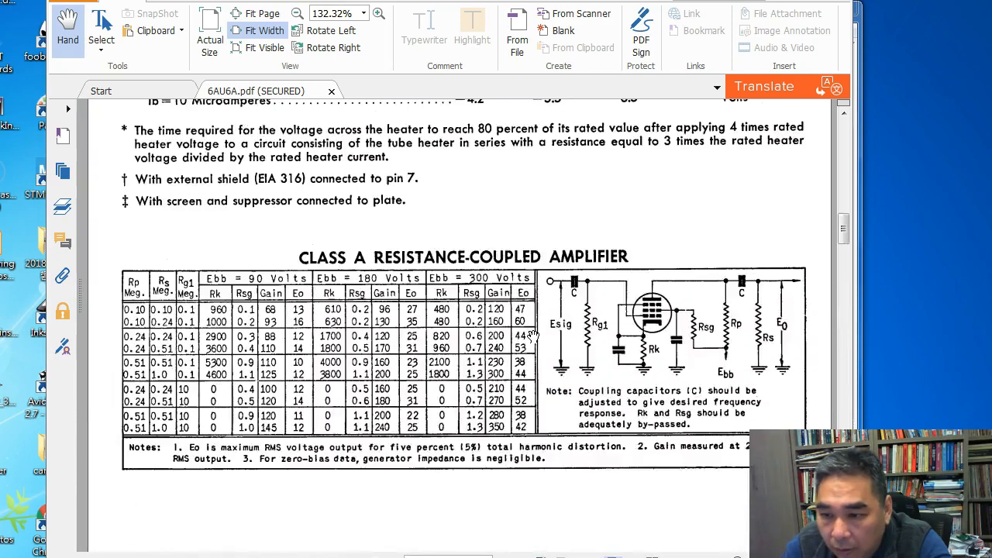
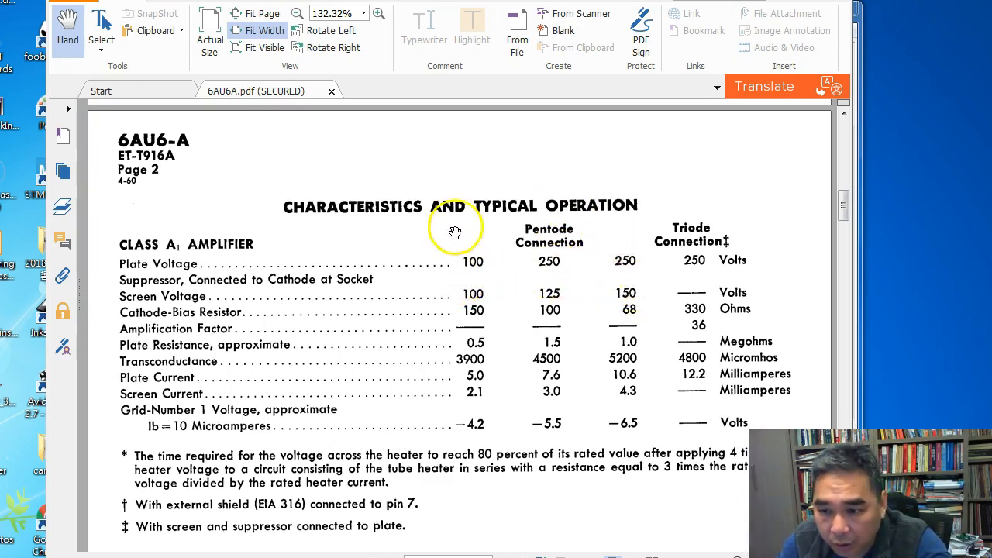
scroll(571, 222, up, 2)
scroll(329, 208, down, 2)
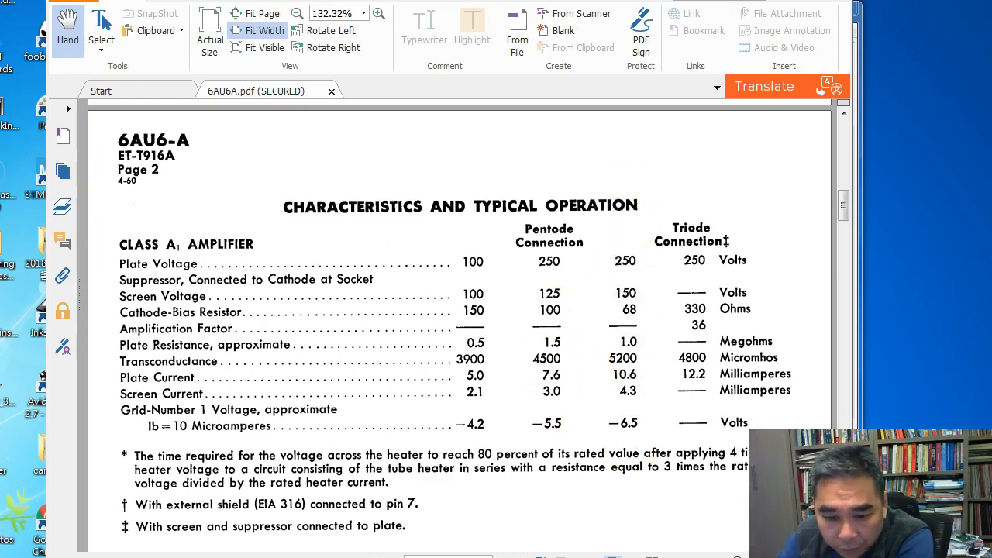
Complete the file name as 6AU6_pentode_scrn_150V.etd in etracer and save the pentode configuration
key(alt+Tab)
click(362, 421)
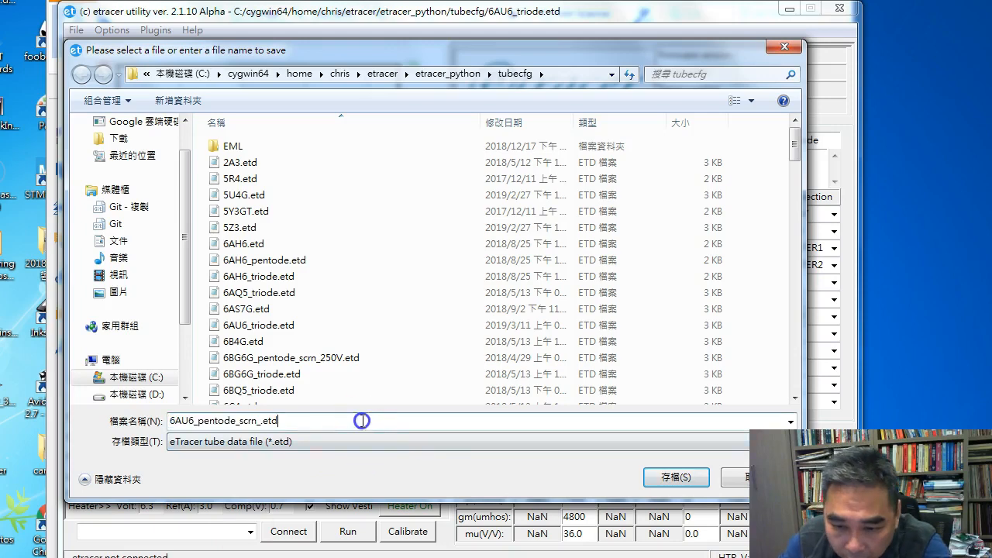
key(Left)
text(14)
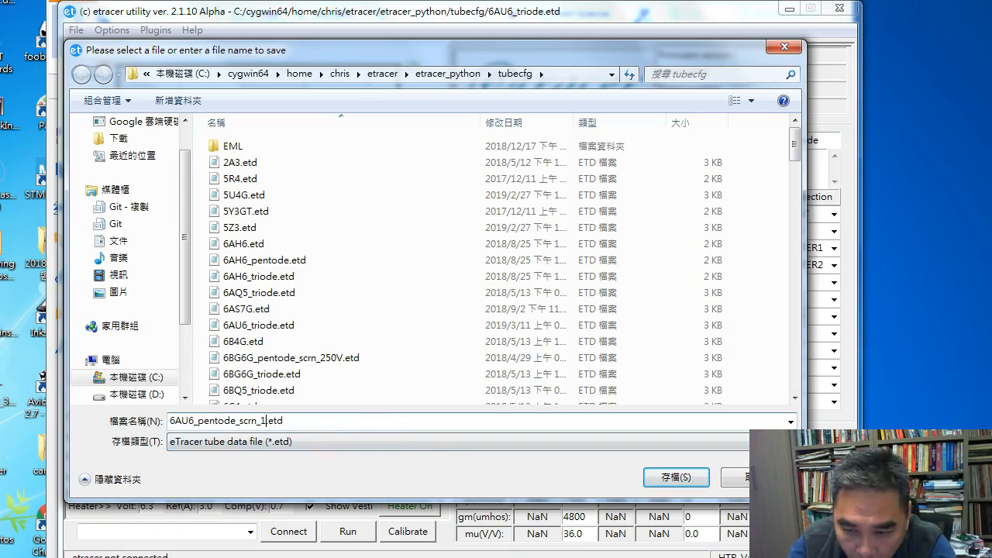
key(BackSpace)
text(50V)
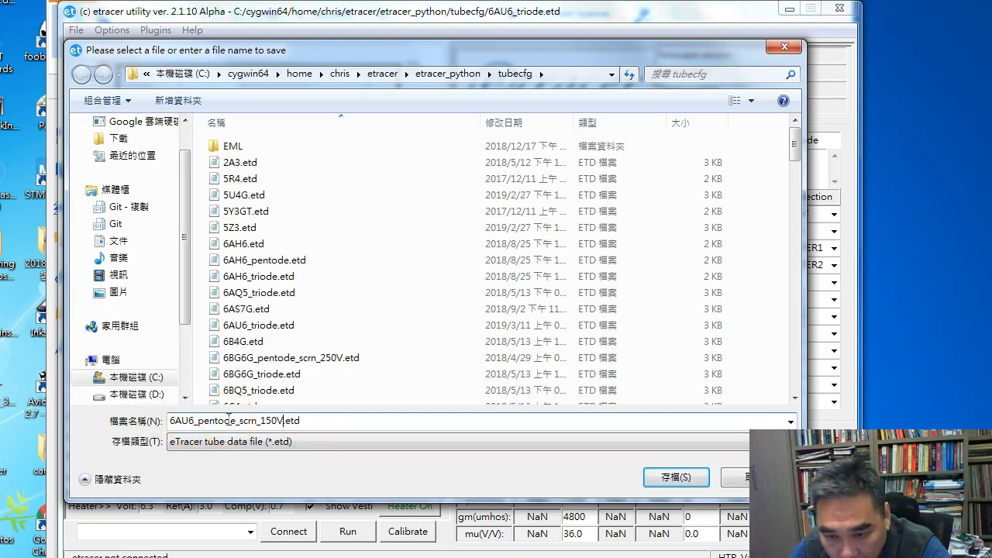
click(676, 474)
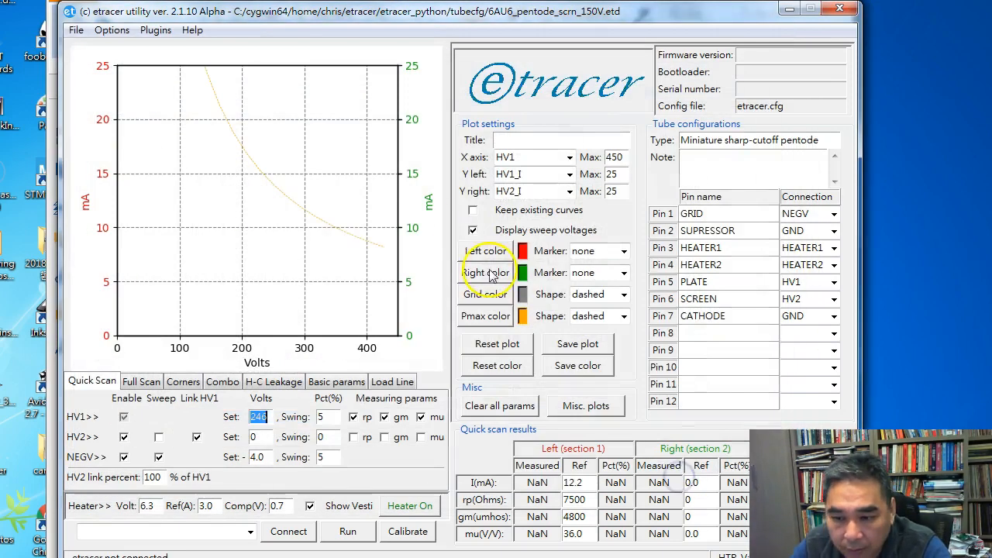
click(471, 229)
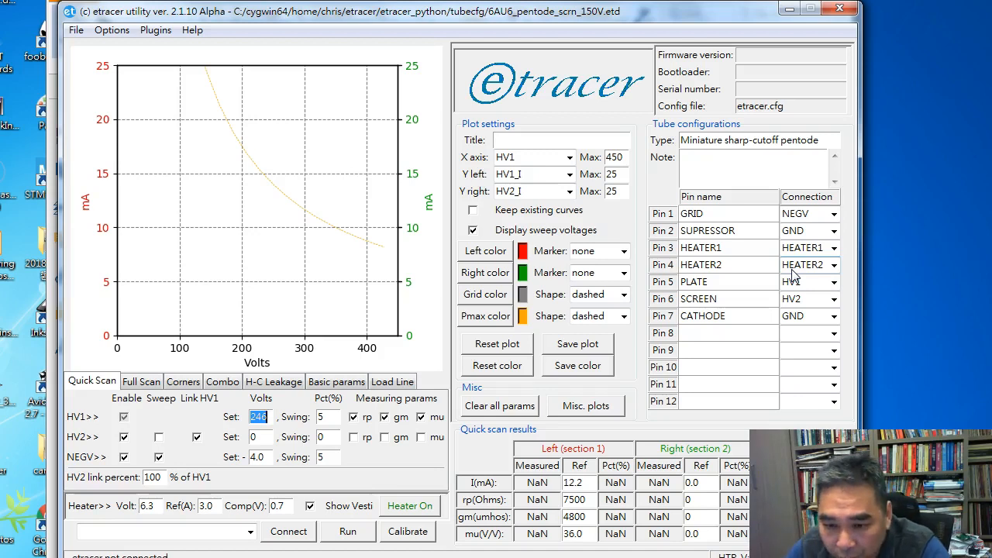
Show the full scan settings and examine the datasheet's average plate characteristics for a 150 V screen voltage
click(136, 381)
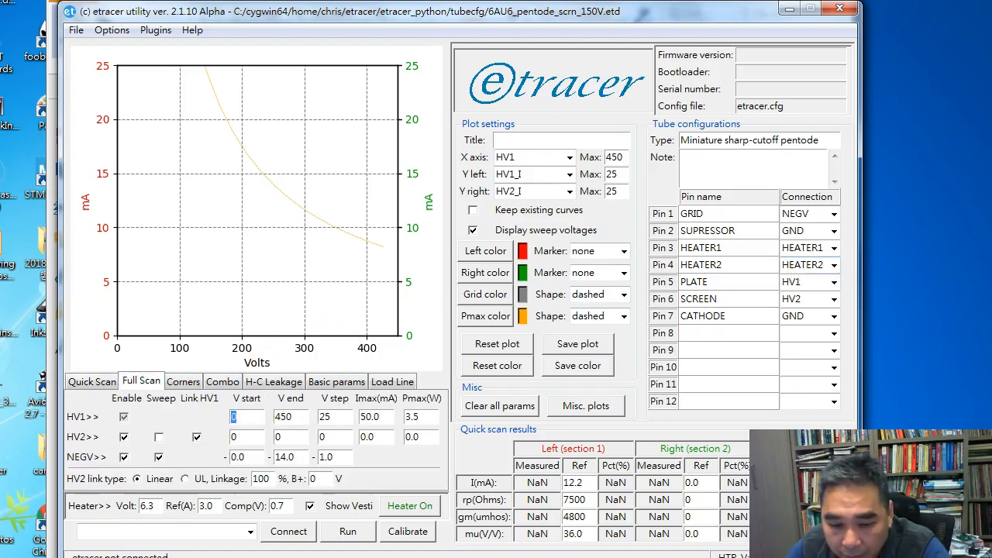
key(alt+Tab)
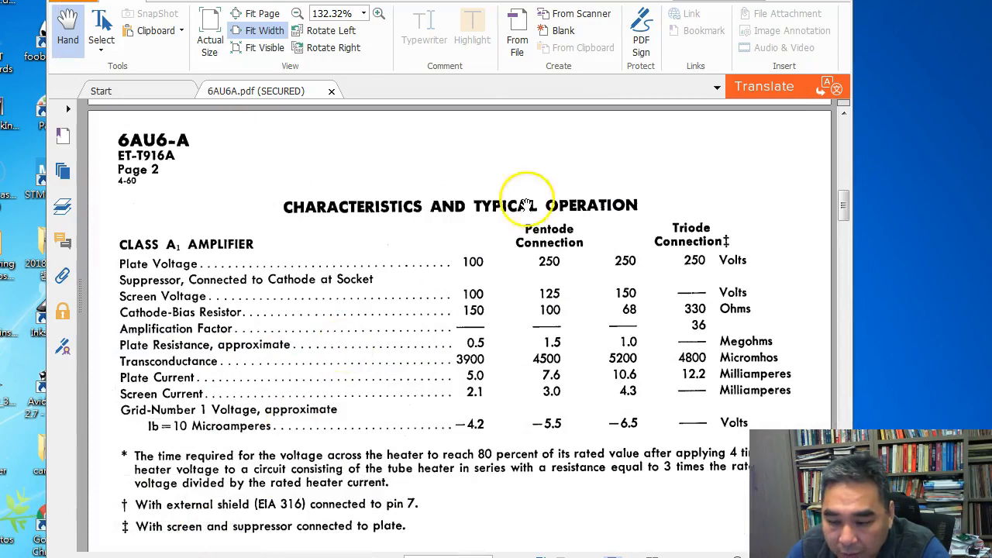
scroll(543, 217, down, 10)
scroll(585, 238, down, 20)
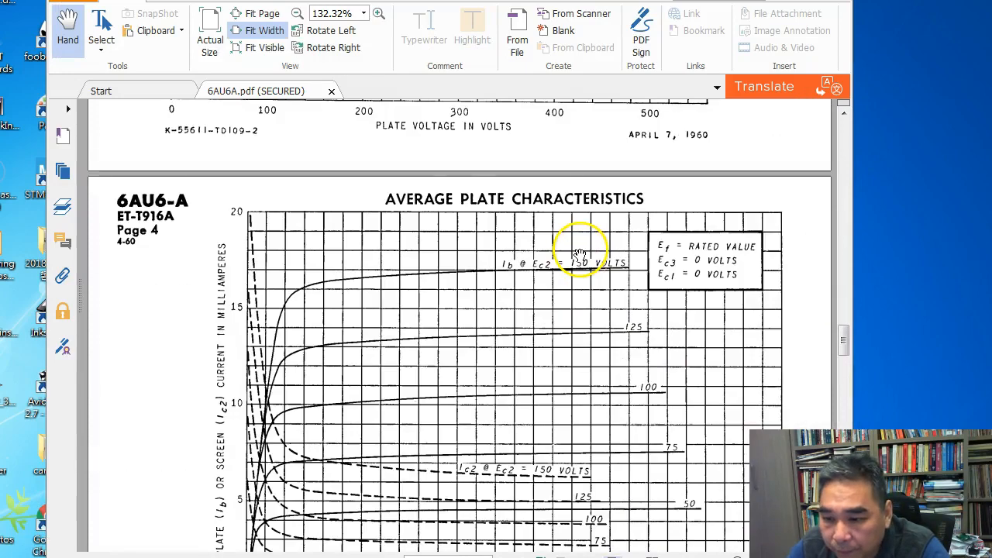
scroll(577, 256, down, 1)
scroll(577, 256, up, 3)
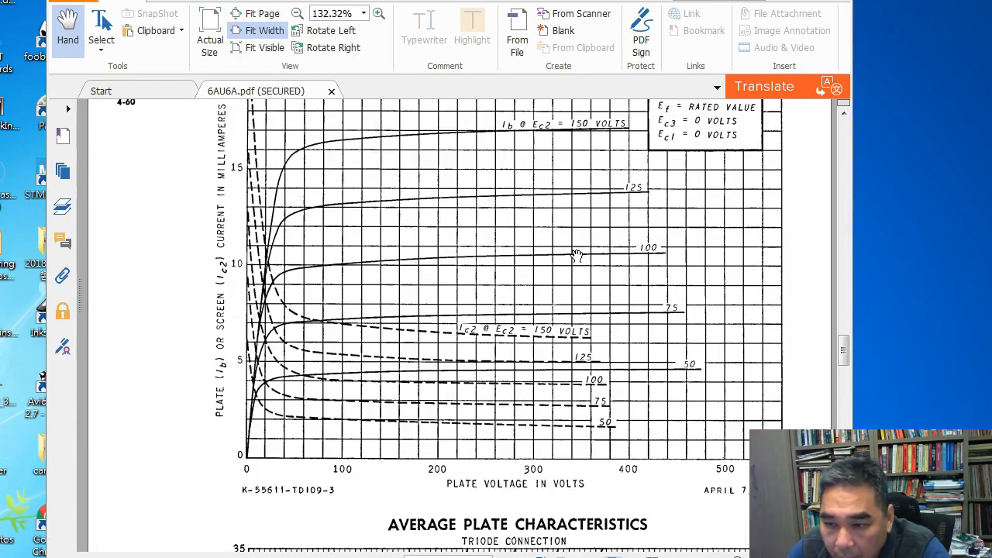
scroll(635, 242, up, 5)
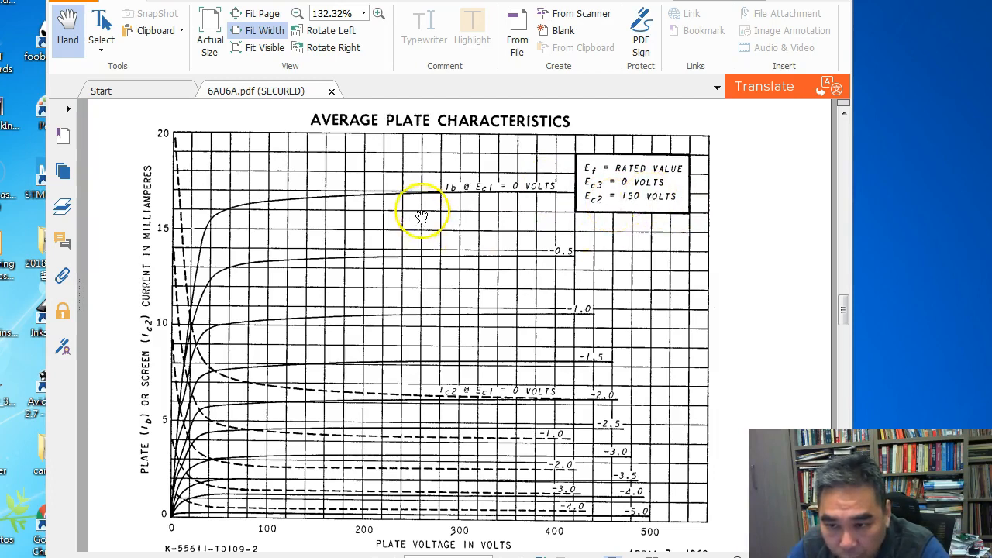
scroll(422, 215, down, 1)
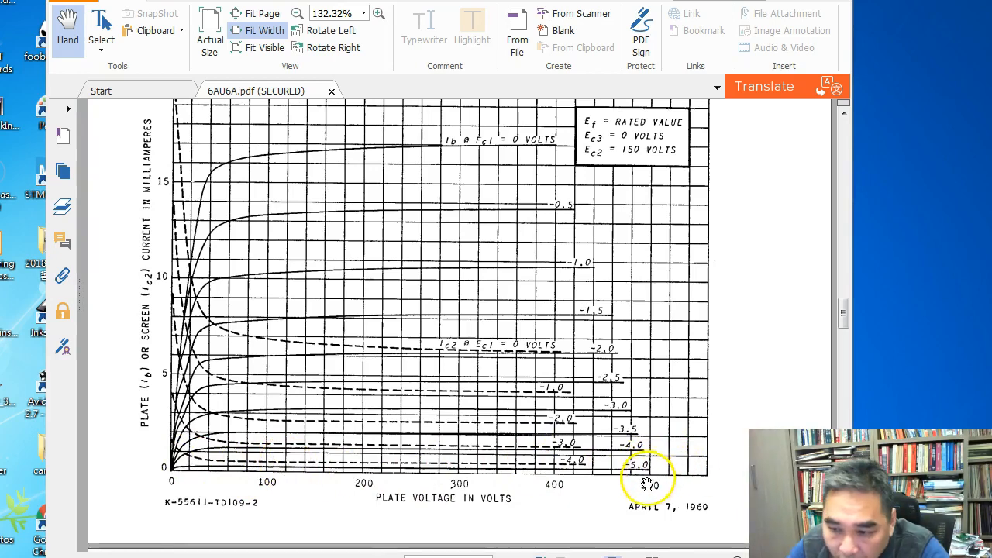
scroll(623, 403, up, 15)
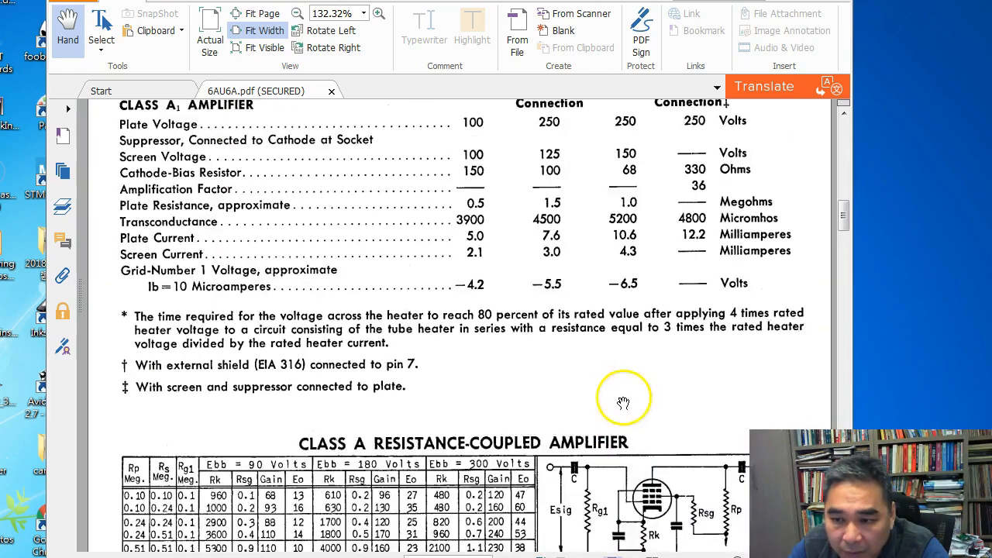
Examine the datasheet's pentode maximum ratings and the grid voltage curves in the 150 V screen plate characteristics chart
scroll(623, 404, up, 3)
scroll(590, 388, up, 5)
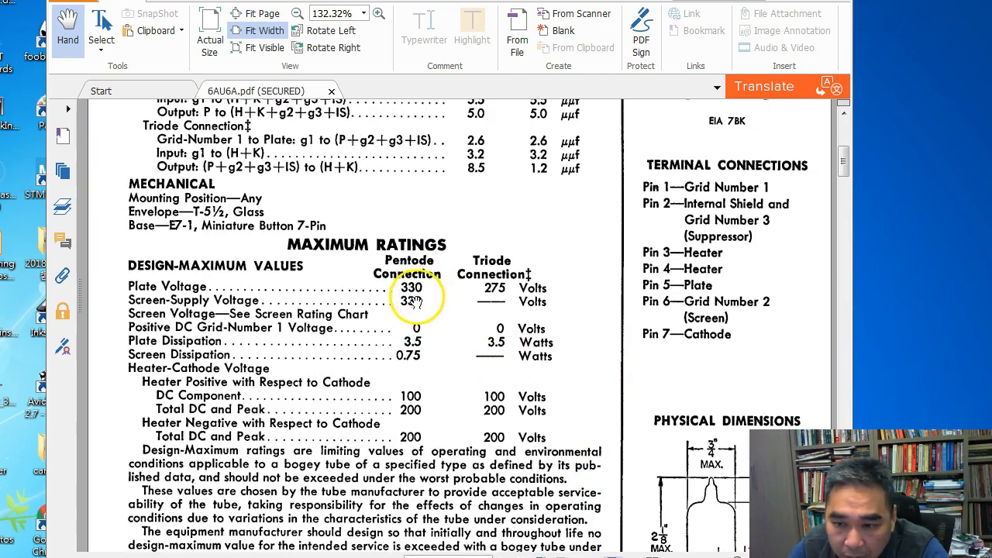
scroll(434, 299, down, 10)
scroll(486, 339, down, 15)
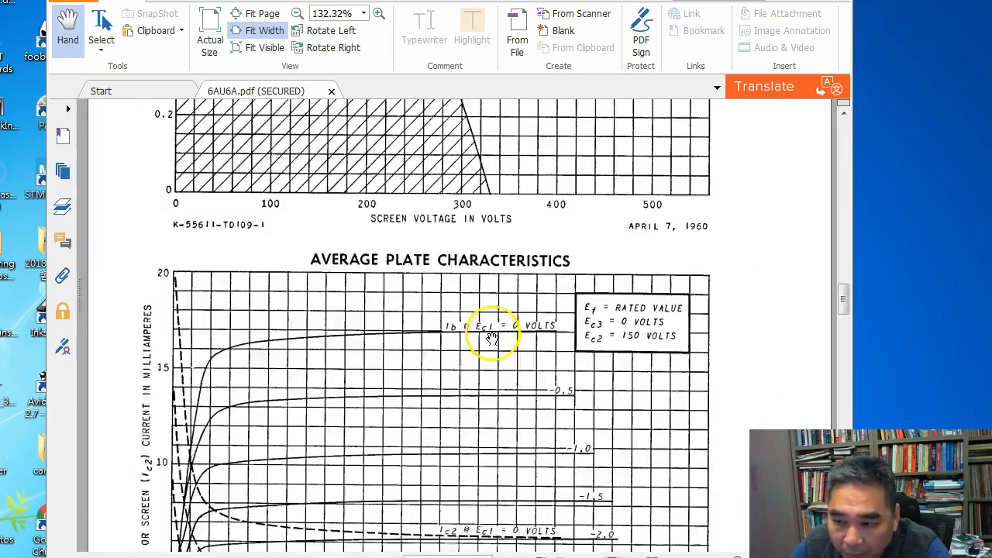
scroll(553, 317, up, 3)
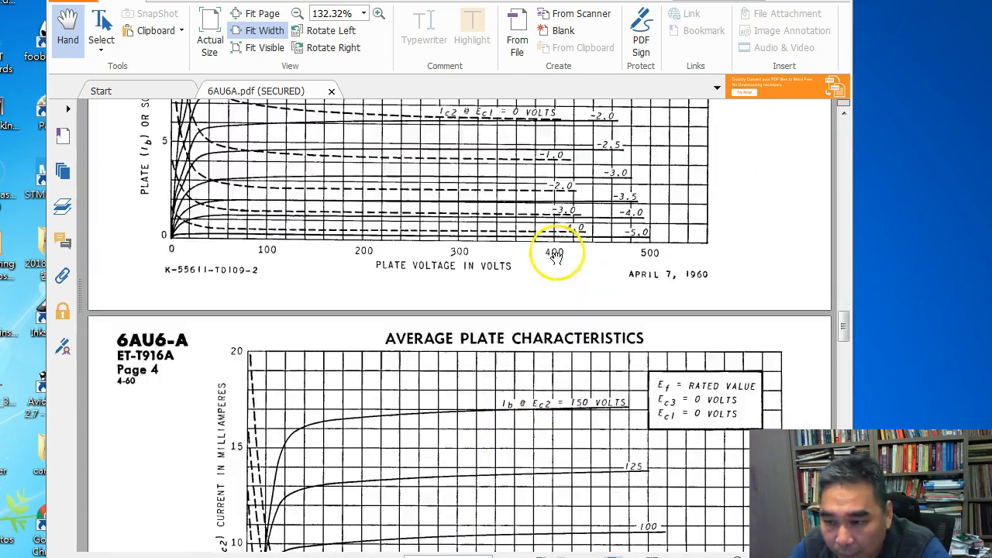
scroll(560, 264, up, 3)
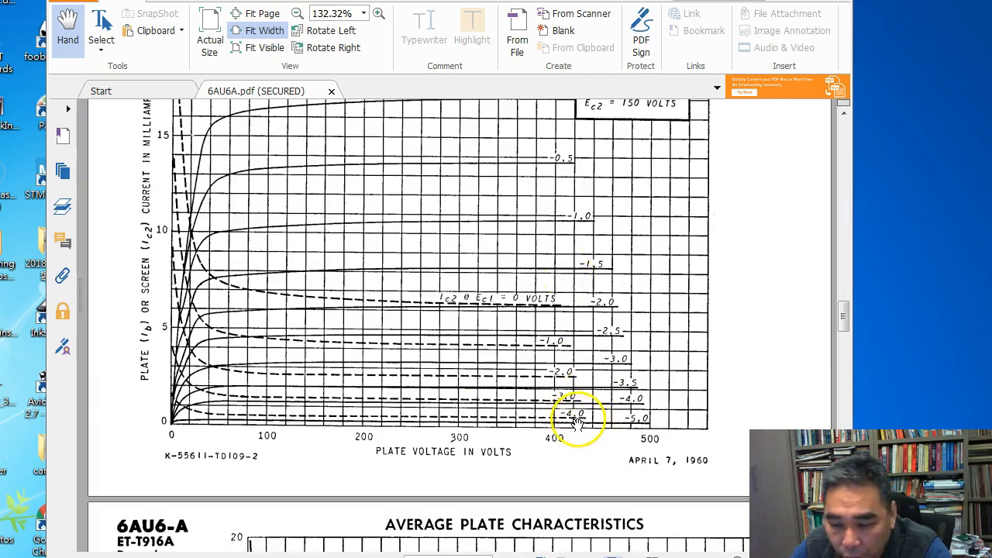
scroll(571, 418, up, 1)
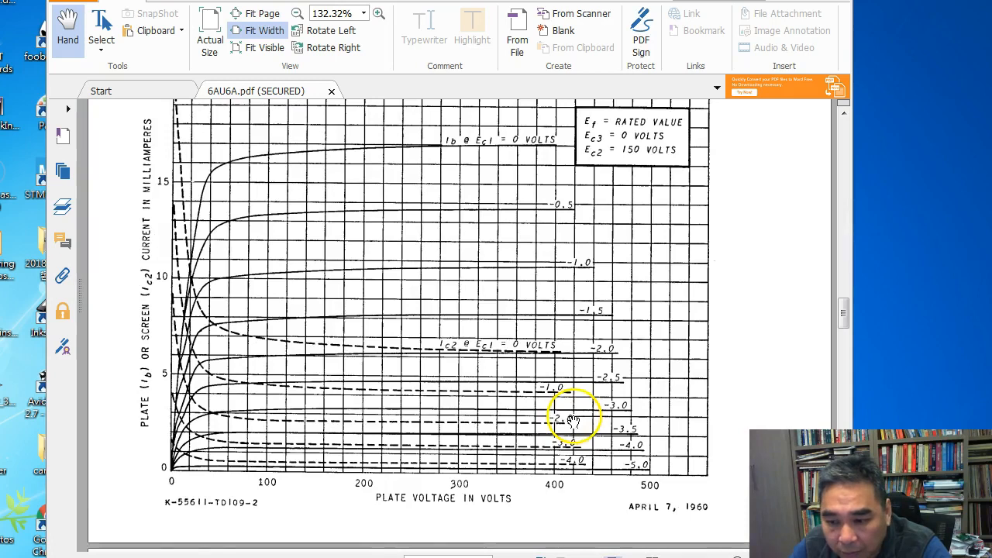
scroll(574, 419, up, 1)
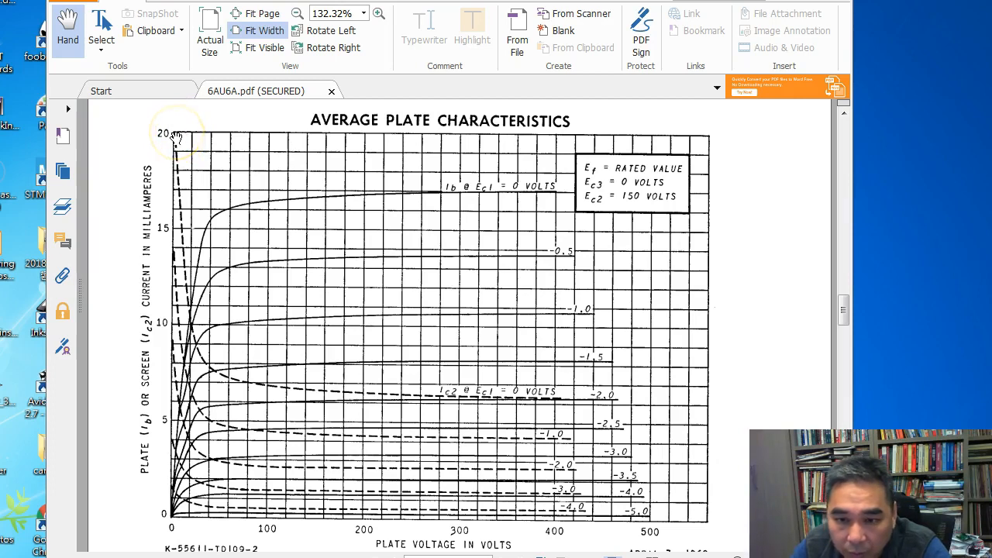
Switch to etracer and try a maximum of 20 mA on both Y axes, then restore both to 25 mA
click(204, 556)
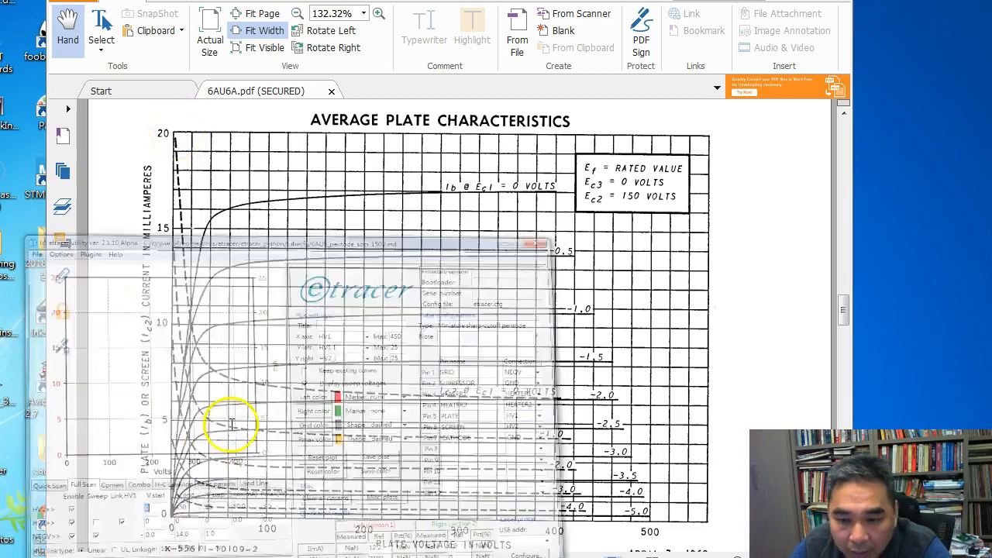
double_click(612, 174)
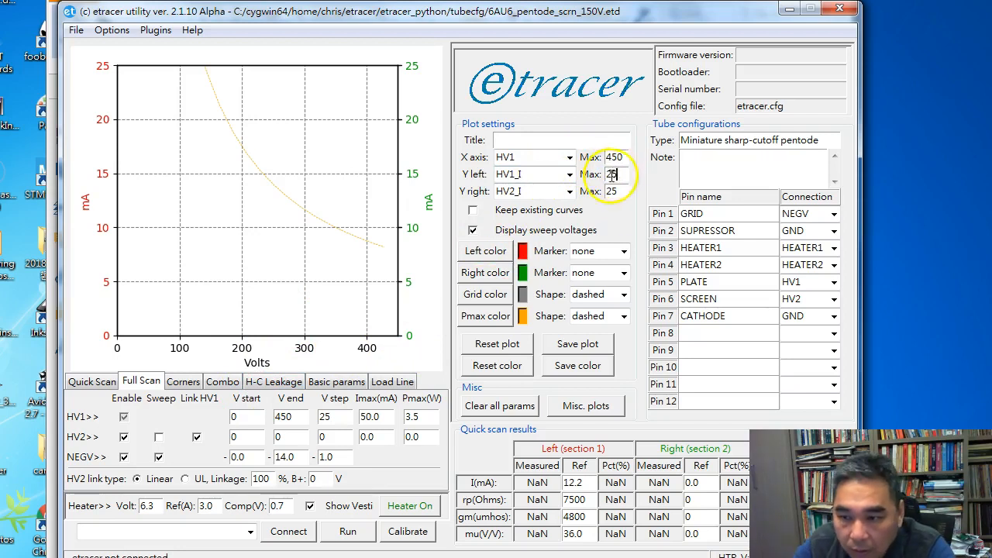
double_click(622, 195)
text(25)
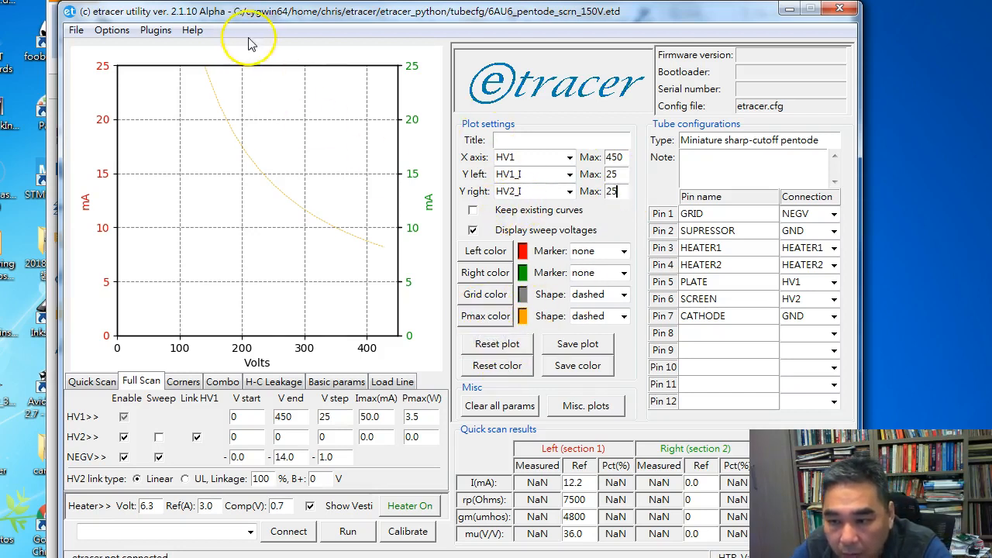
click(614, 175)
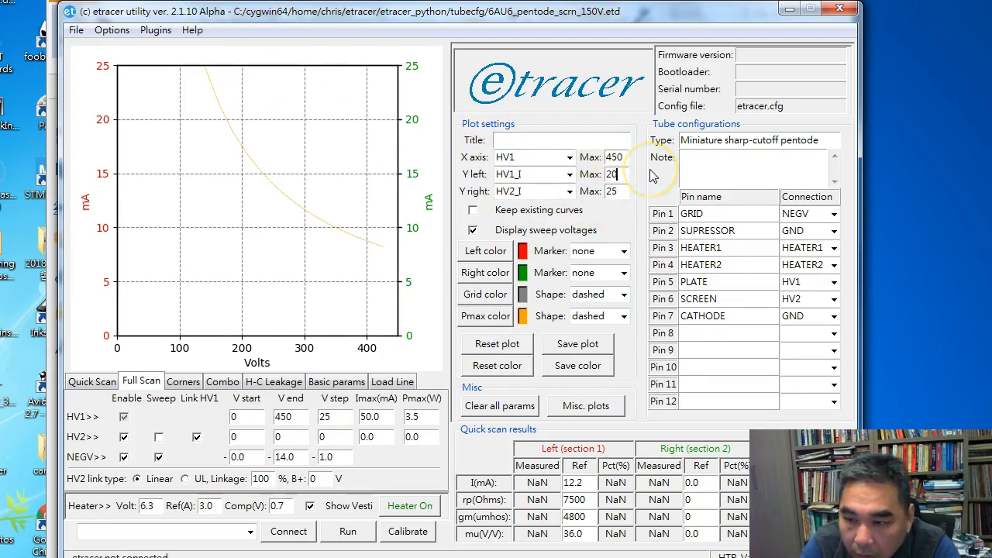
key(Tab)
double_click(612, 192)
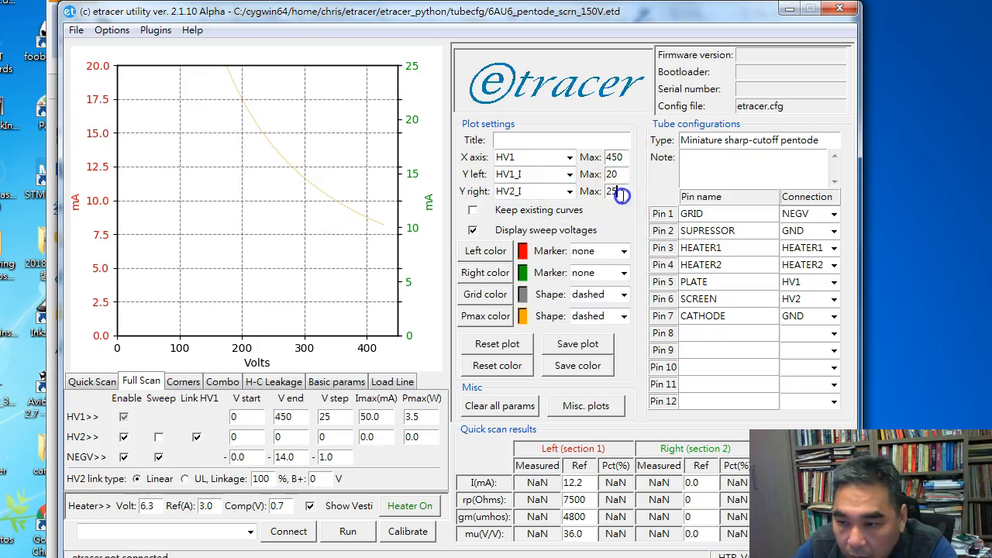
key(Tab)
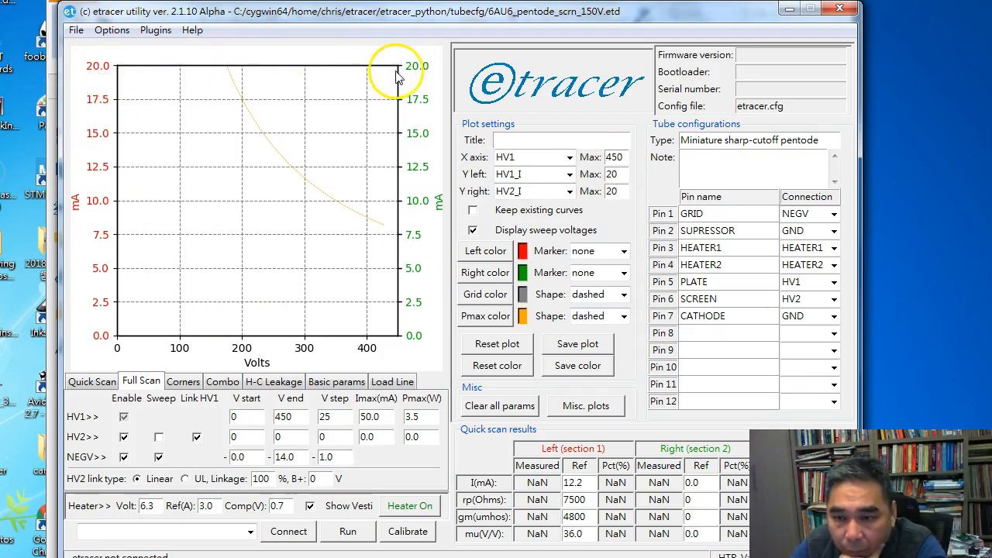
click(613, 191)
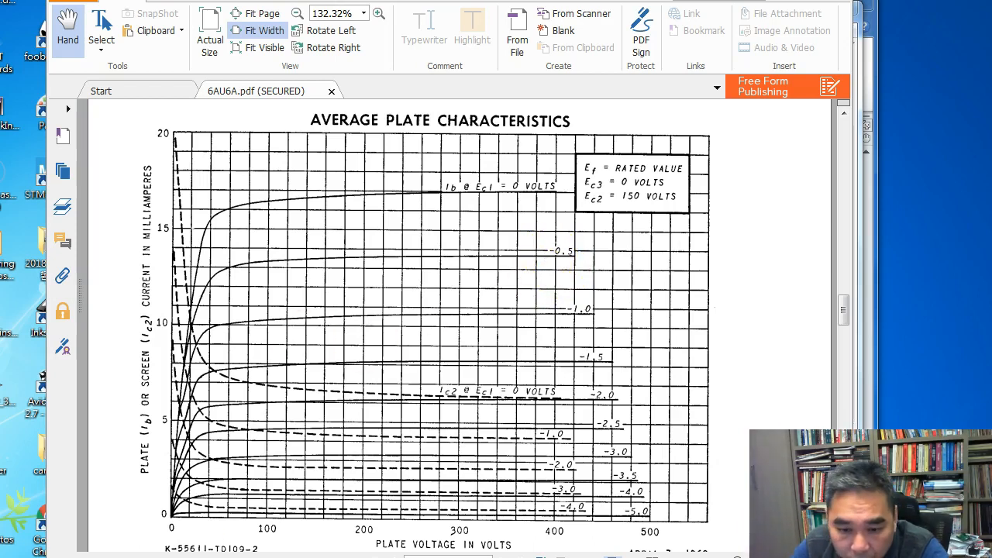
In etracer's full scan settings, set the NEGV sweep's end voltage to -5.0 V and its step to -0.5 V
key(alt+Tab)
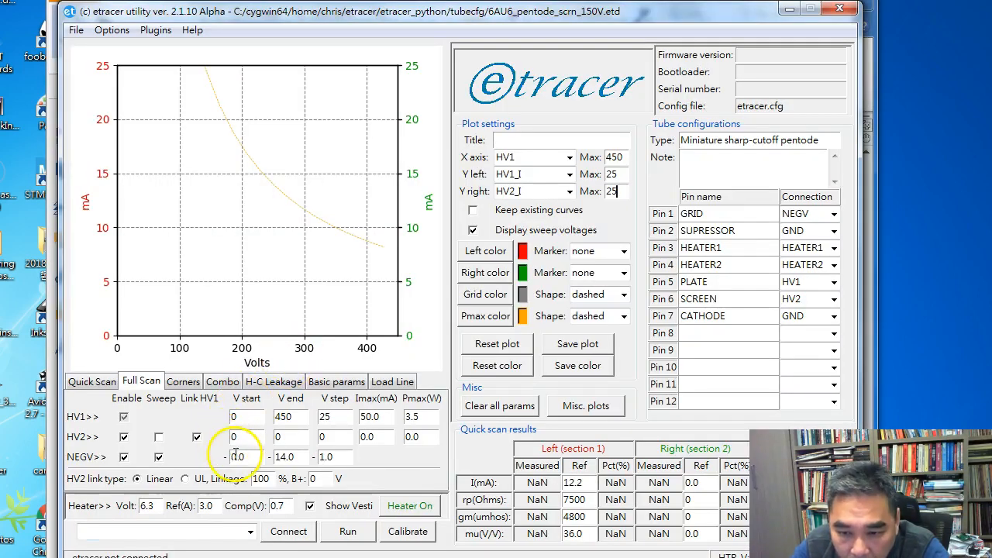
click(314, 460)
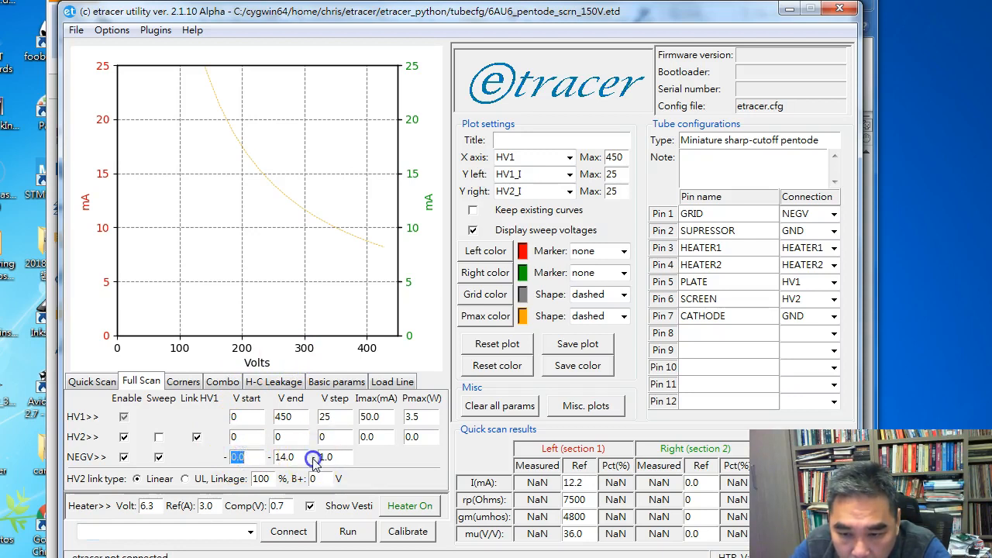
text(5.0)
click(329, 457)
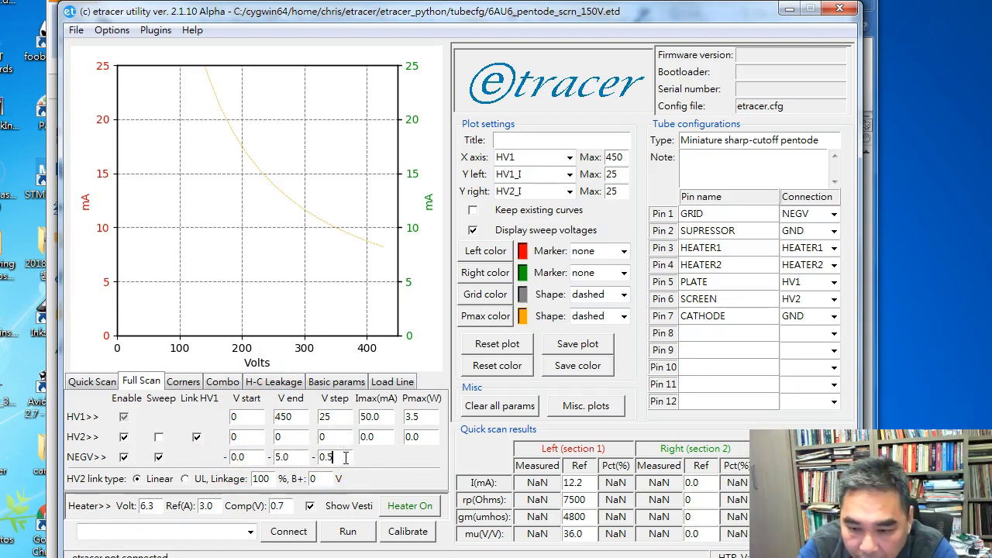
text(0.5)
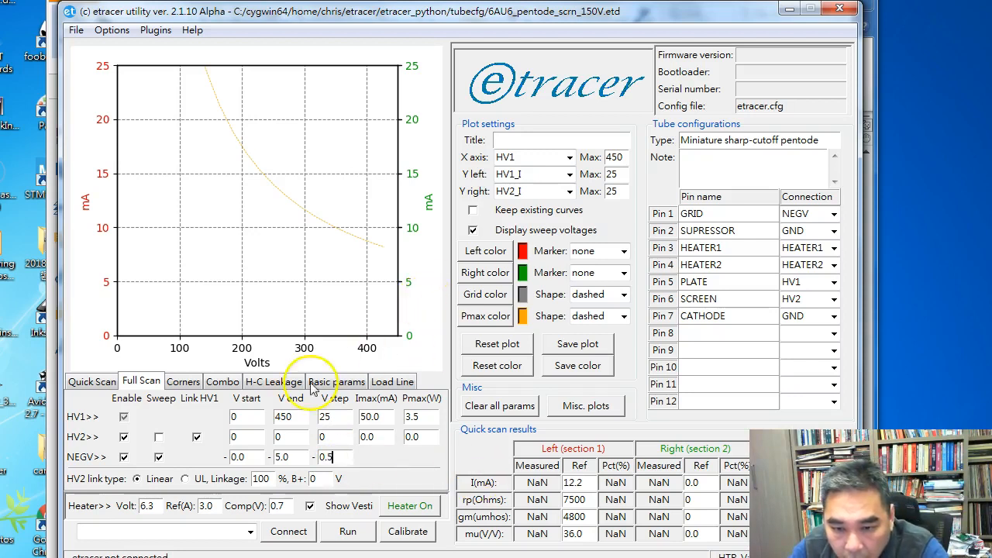
Unlink HV2 from HV1 in the full scan, leave its sweep off, and set its start voltage to 150 V
click(197, 437)
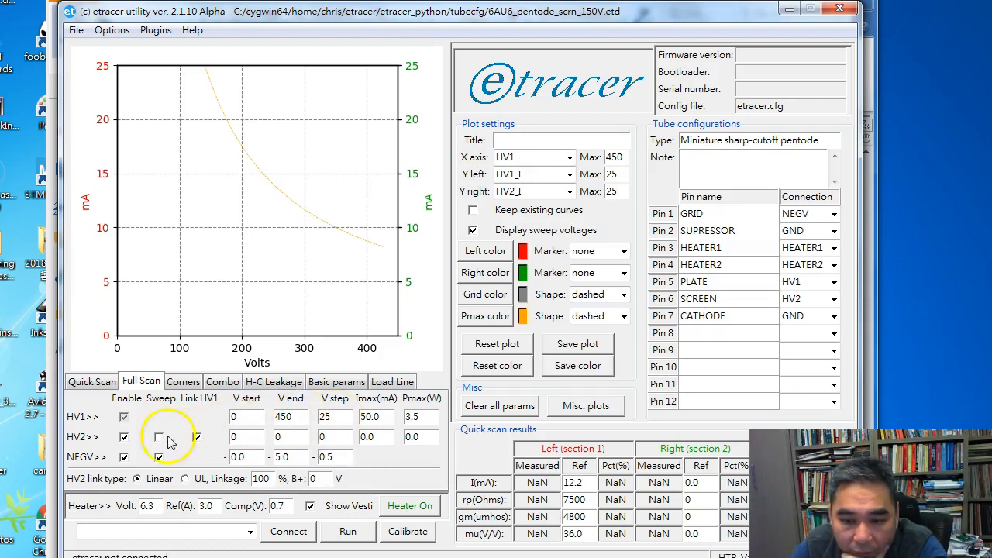
click(197, 437)
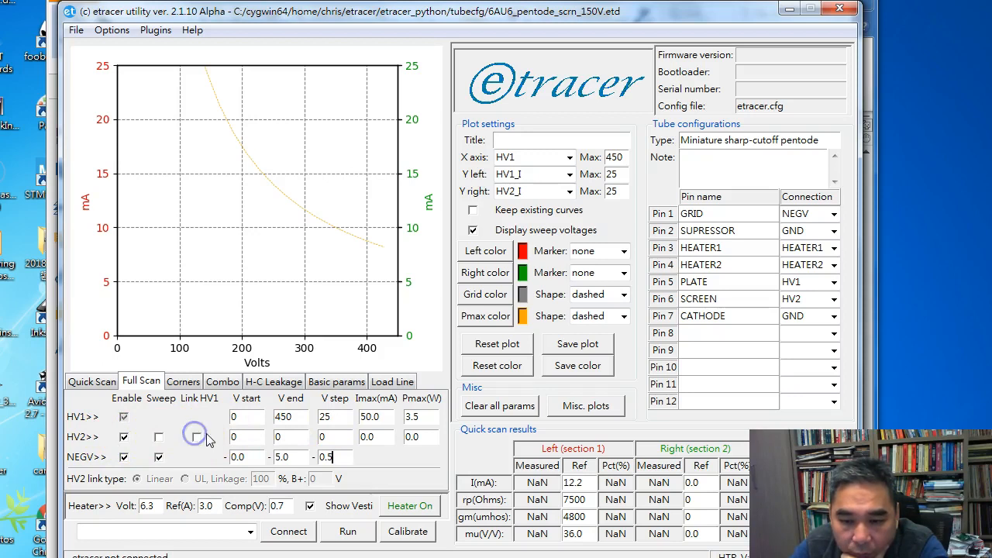
click(159, 438)
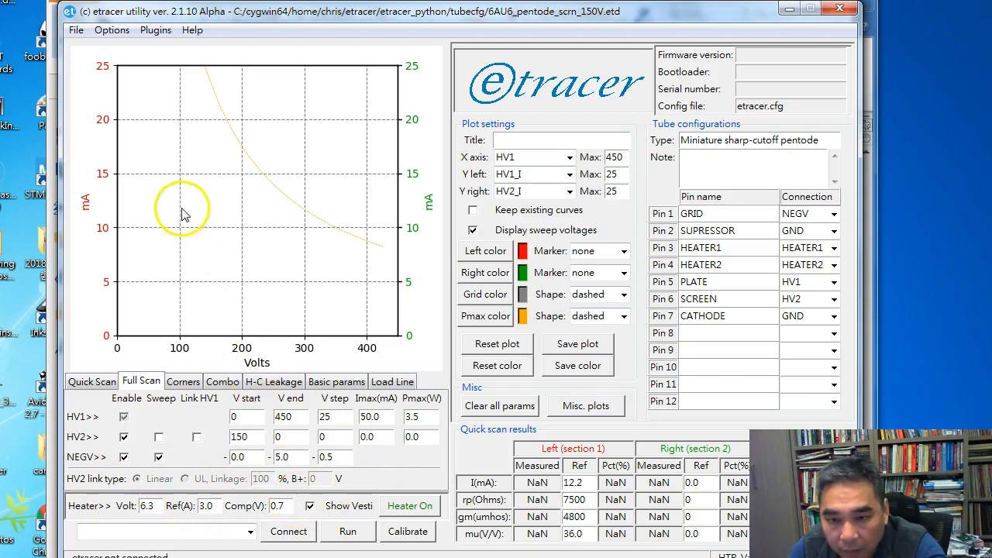
Save the tube configuration over the existing 6AU6_pentode_scrn_150V.etd file
click(77, 34)
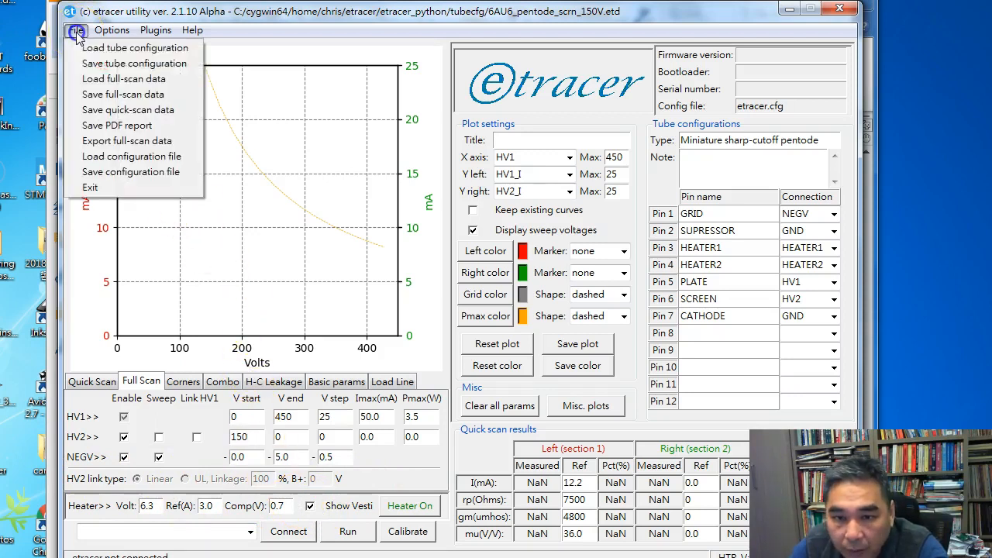
click(114, 64)
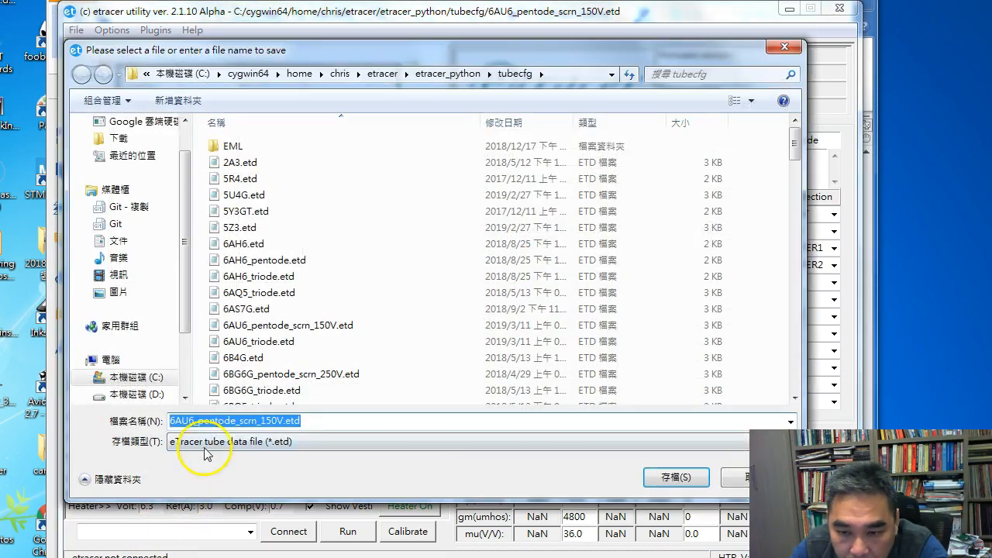
click(675, 477)
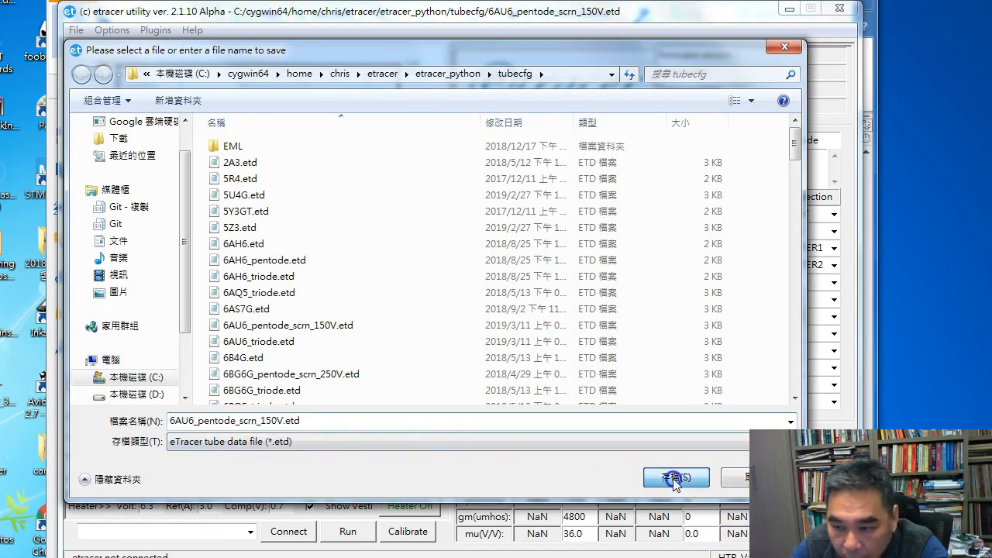
click(390, 266)
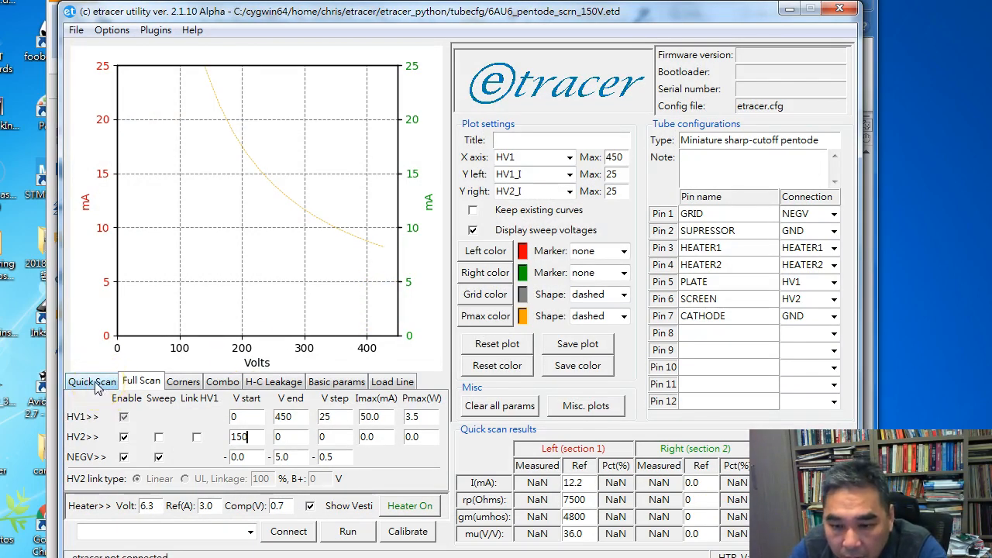
Set the HV2 full scan limits to 0.75 W Pmax and 10 mA Imax, checking the datasheet's maximum ratings
double_click(422, 437)
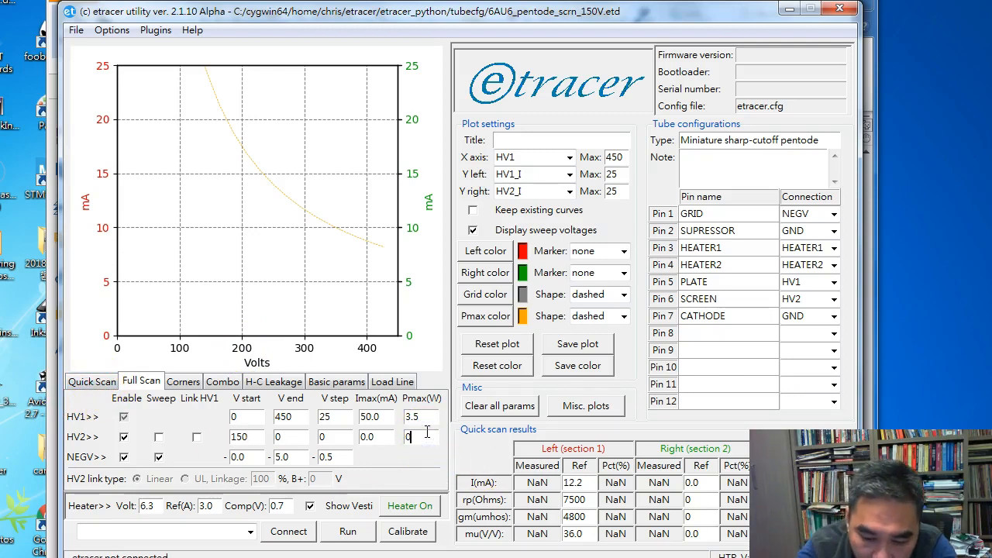
click(426, 440)
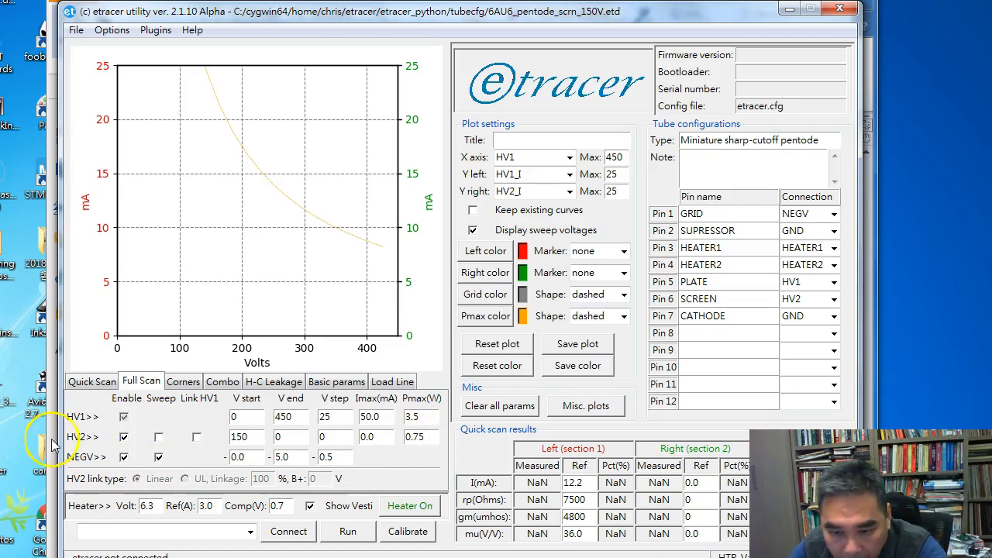
click(170, 556)
scroll(472, 272, up, 17)
scroll(489, 280, down, 5)
scroll(562, 379, up, 15)
scroll(546, 374, up, 3)
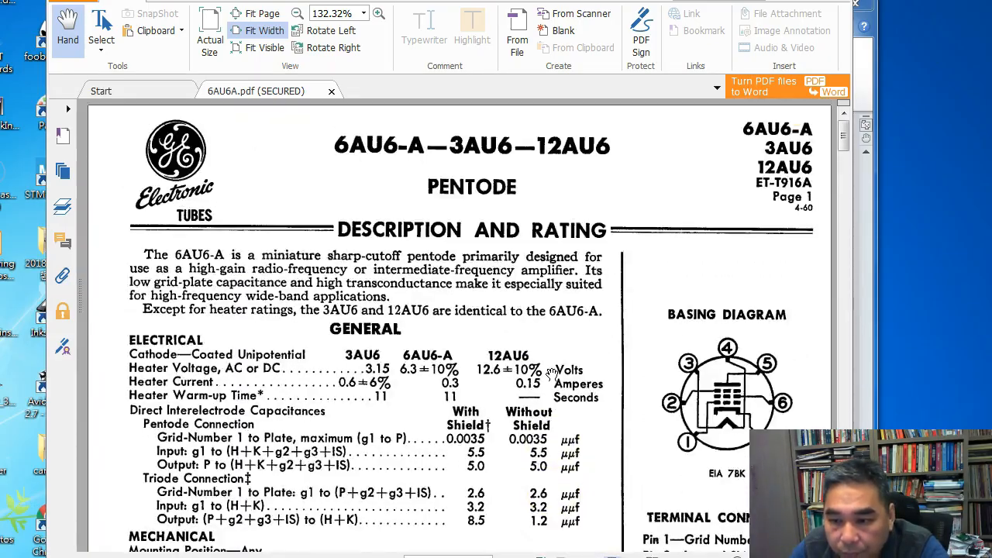
scroll(546, 373, down, 12)
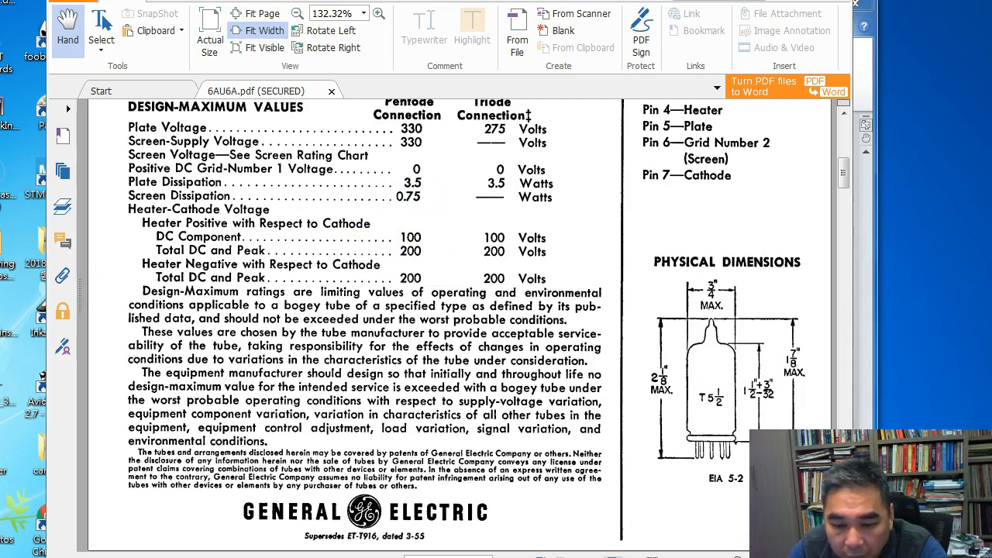
key(alt+Tab)
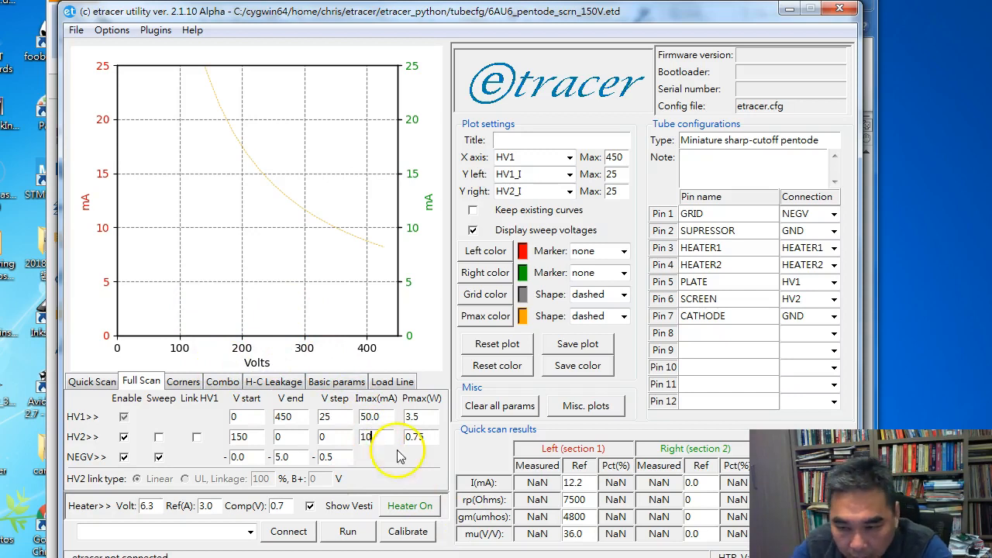
Save the updated HV2 limits to 6AU6_pentode_scrn_150V.etd, replacing the existing file
click(76, 30)
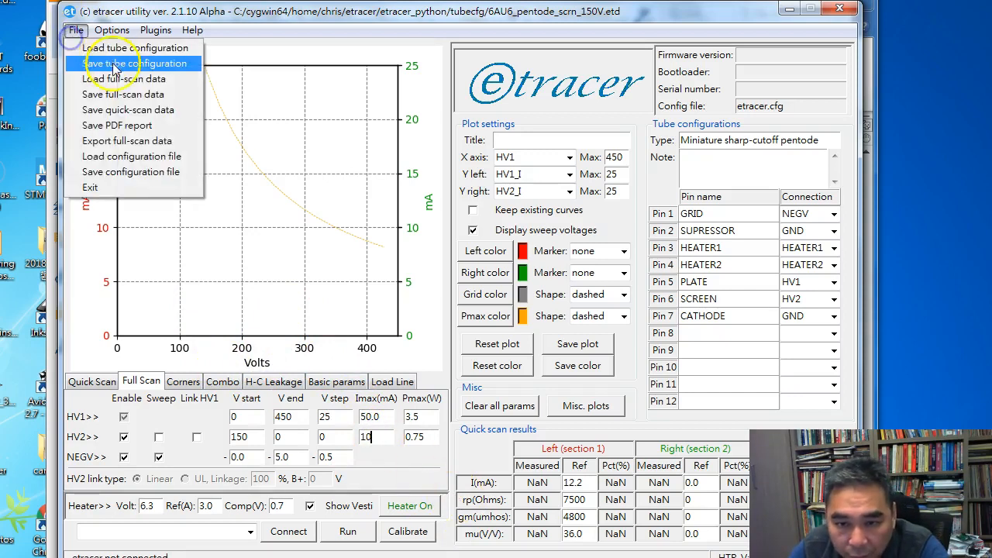
click(120, 67)
click(668, 477)
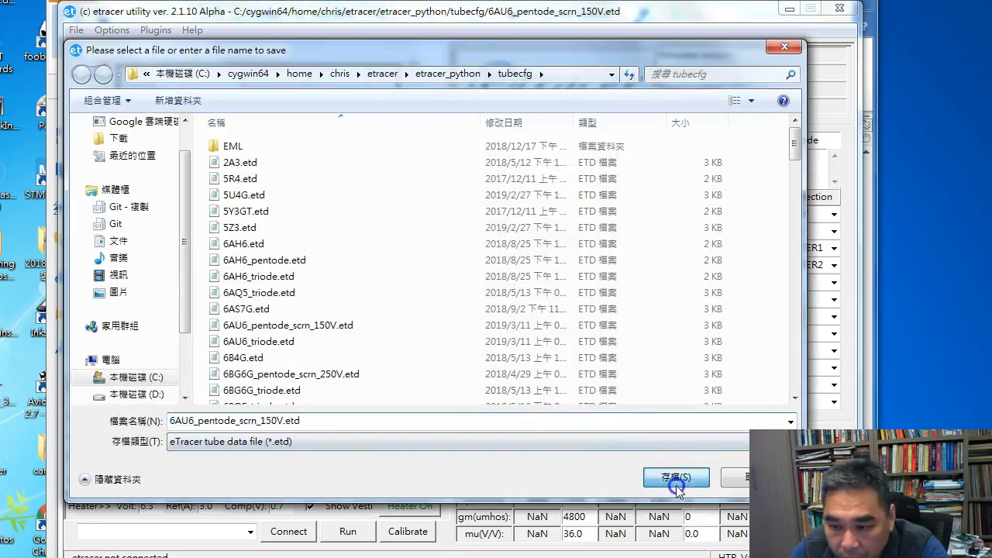
click(391, 266)
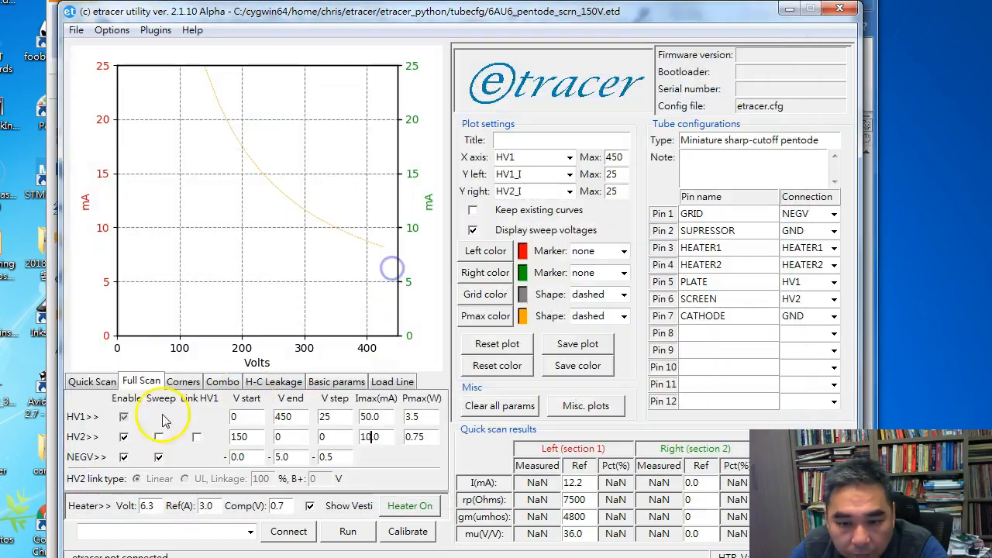
Show the quick scan settings and examine the datasheet's typical pentode operation values for a 150 V screen
click(89, 381)
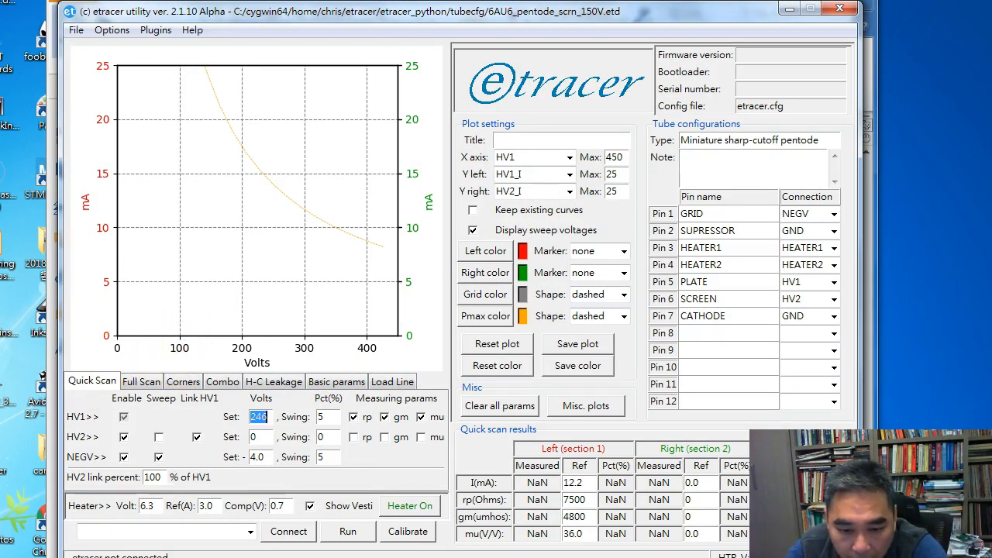
key(alt+Tab)
scroll(476, 312, up, 10)
scroll(476, 295, down, 15)
scroll(489, 287, up, 2)
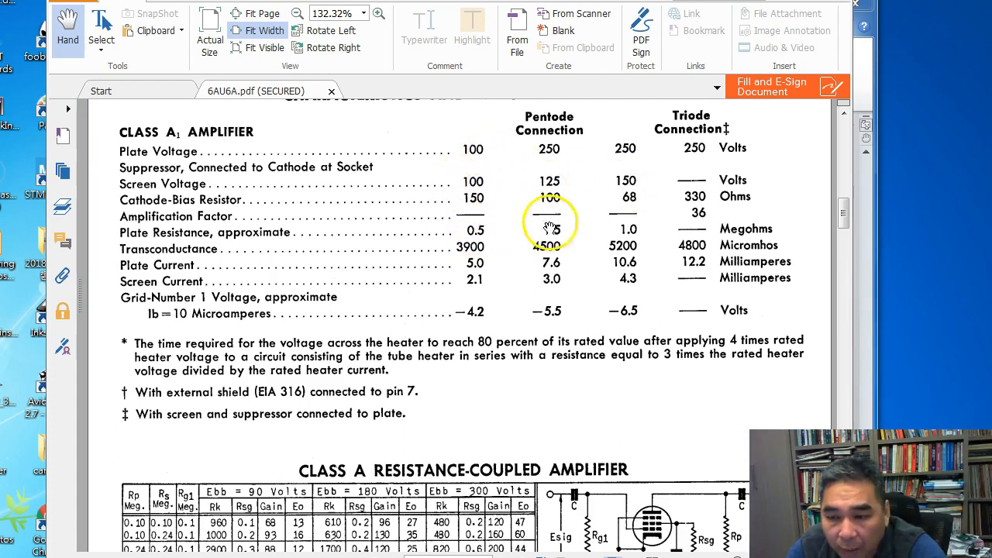
scroll(582, 246, up, 1)
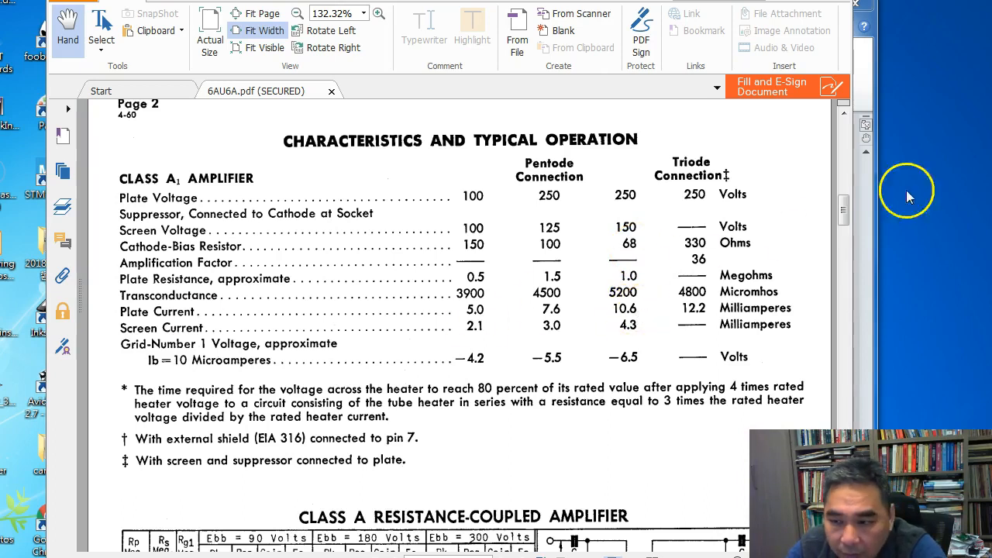
drag(759, 100, 815, 91)
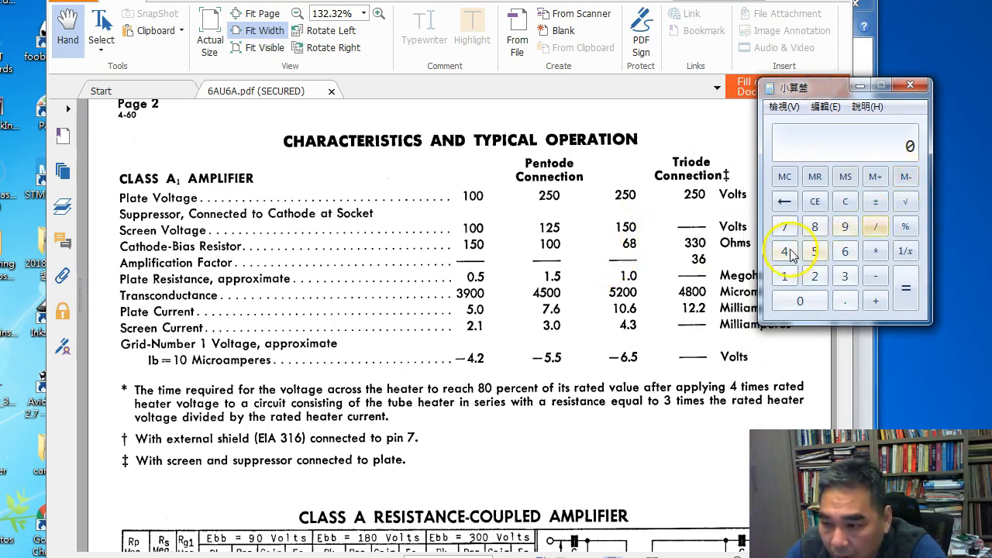
click(845, 250)
click(814, 226)
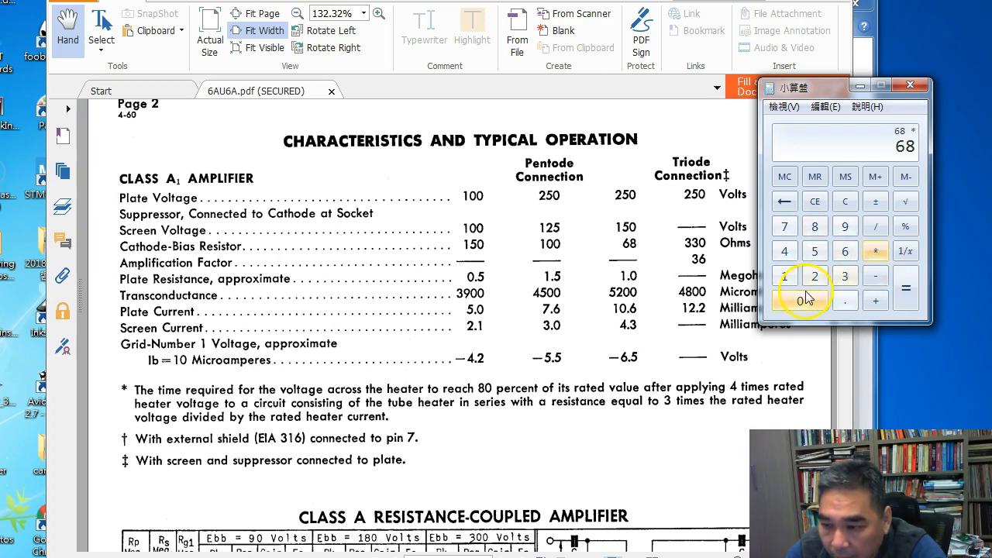
click(784, 279)
click(800, 301)
click(844, 300)
click(845, 251)
click(905, 288)
click(814, 202)
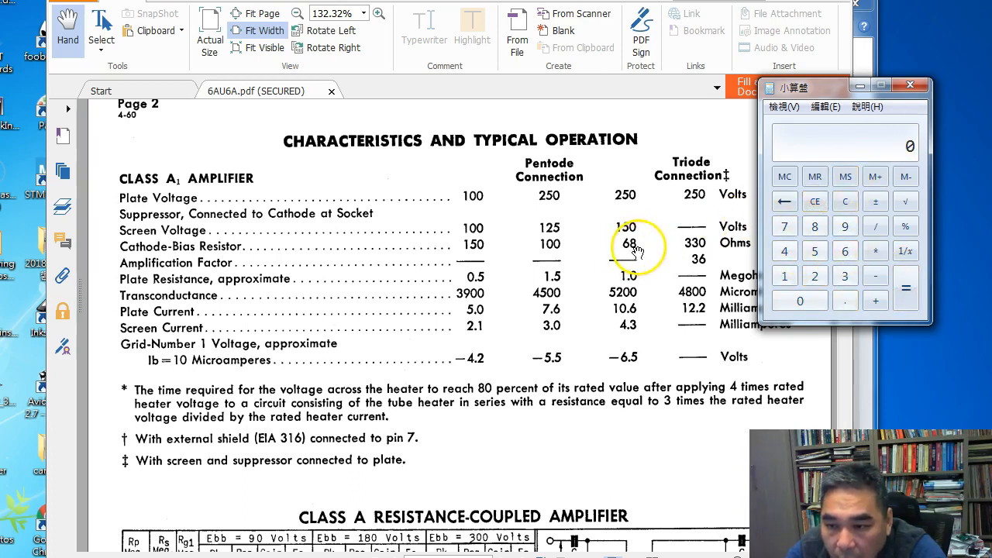
Multiply the 68 ohm cathode-bias resistor by the 10.6 mA plate current in the calculator
click(845, 251)
click(815, 228)
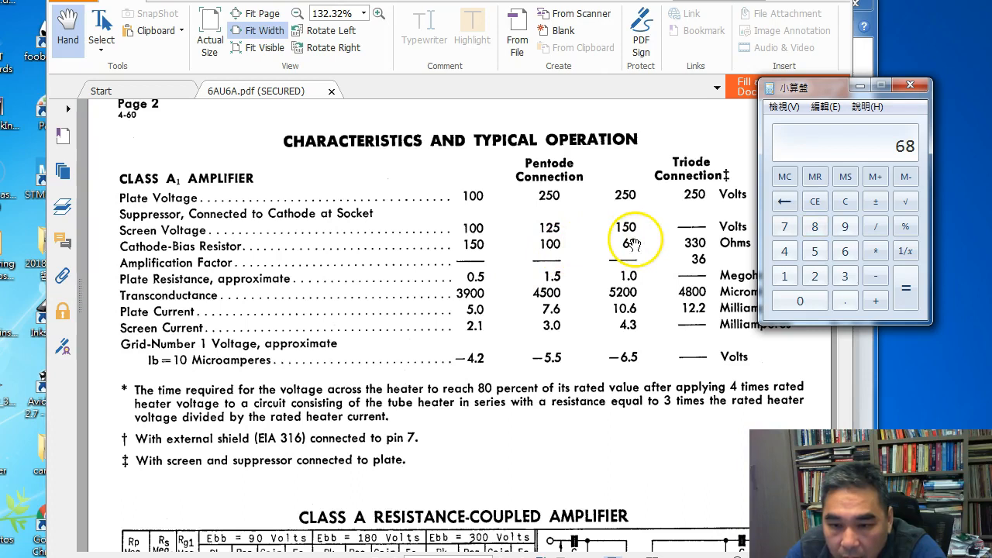
click(874, 251)
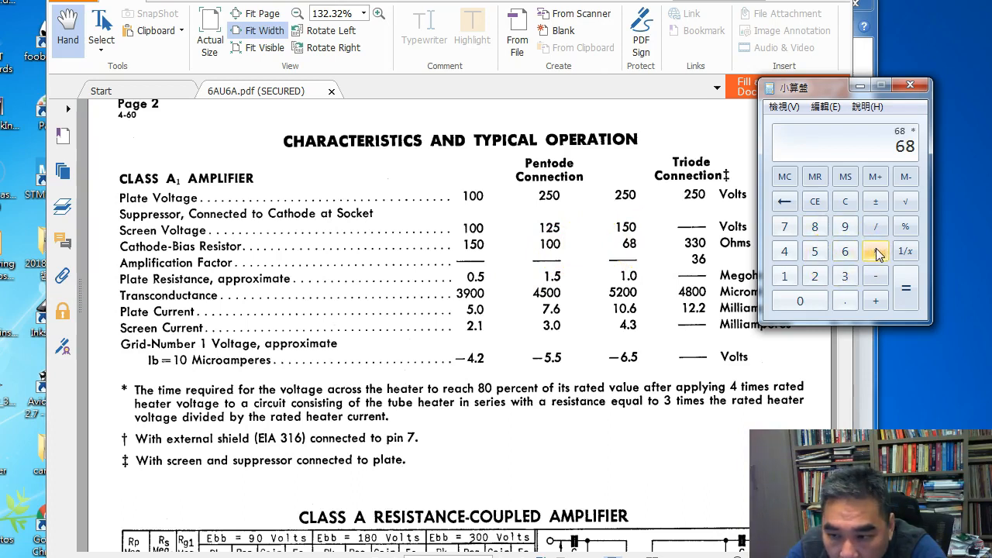
click(784, 276)
click(798, 301)
click(843, 301)
click(845, 252)
click(906, 288)
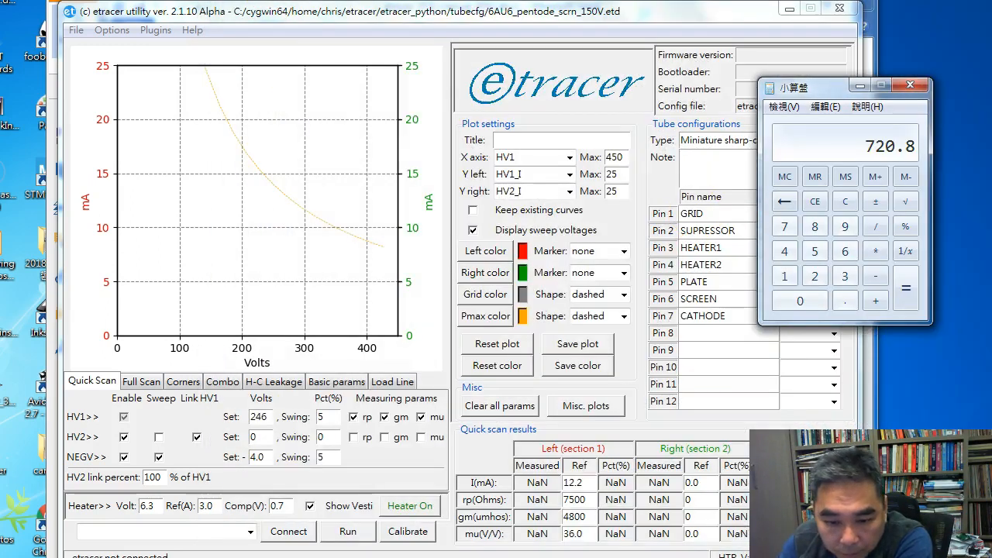
Multiply the 68 ohm cathode-bias resistor by 14.9 mA, the combined plate and screen current, in the calculator
click(62, 557)
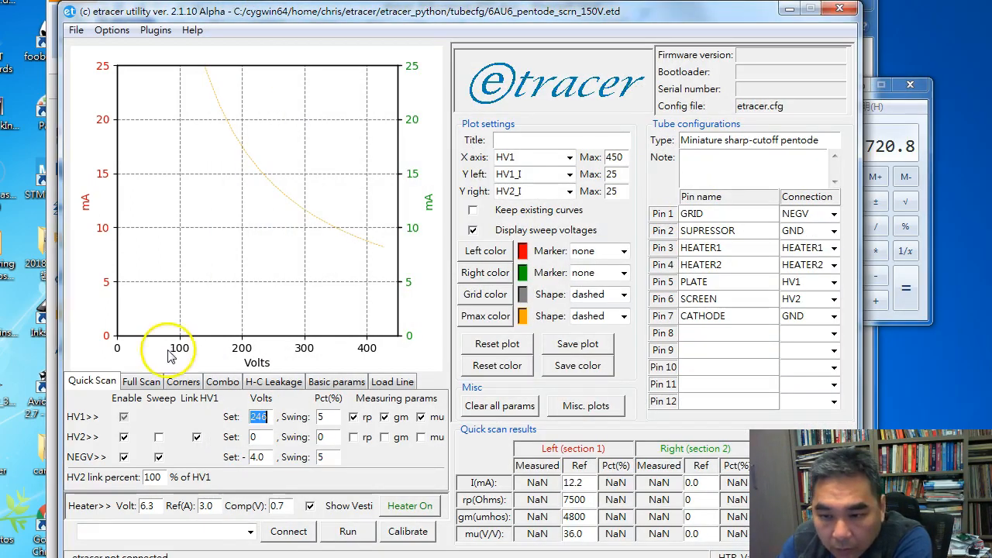
click(880, 85)
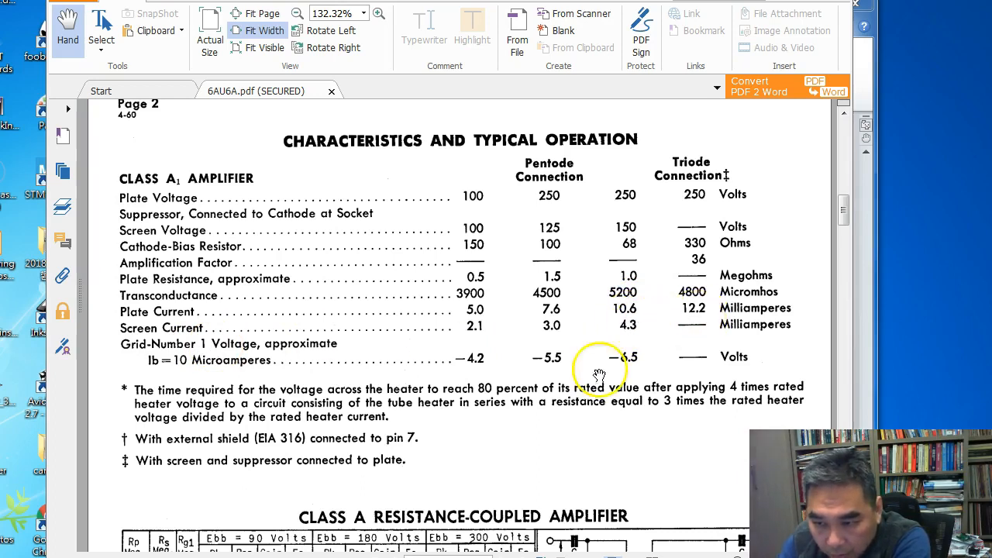
click(252, 556)
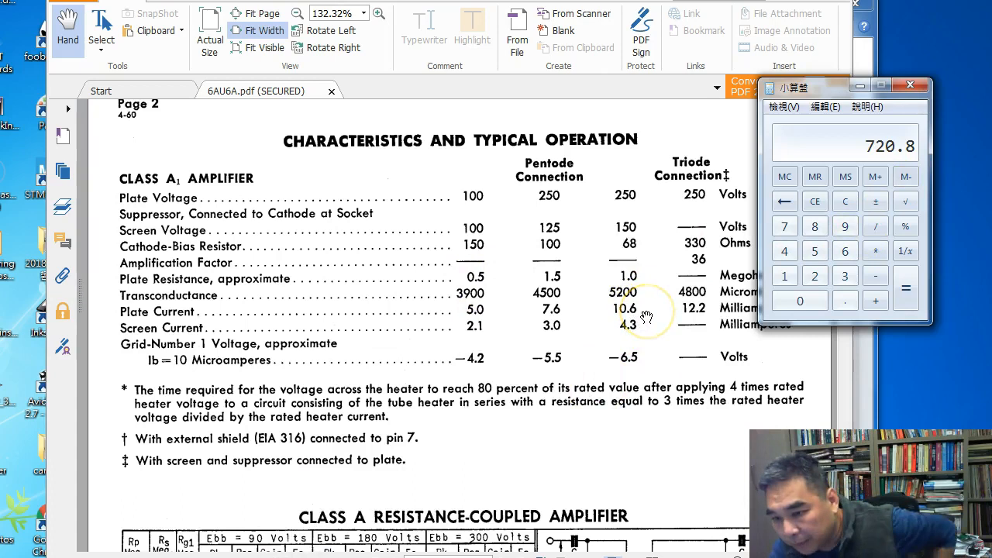
click(845, 252)
click(814, 227)
click(882, 251)
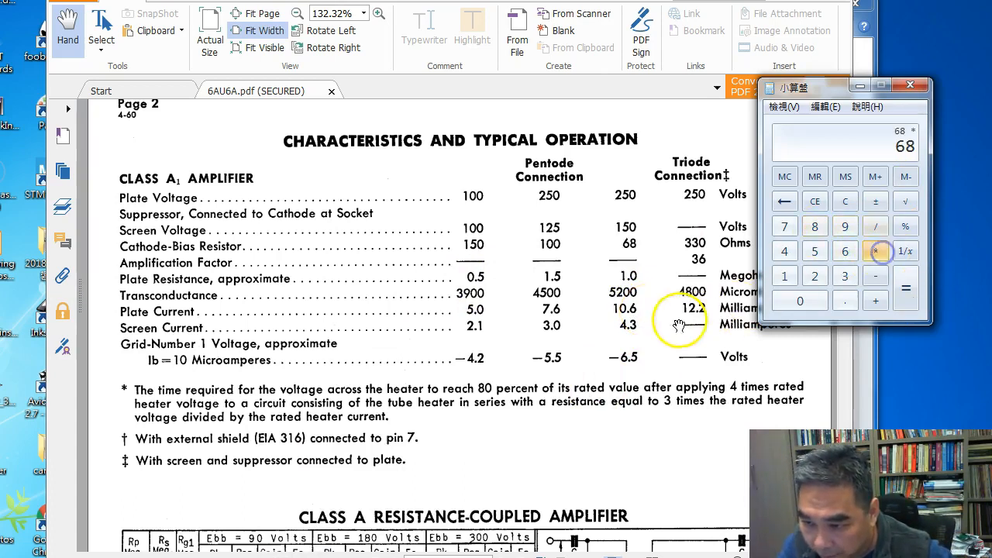
click(783, 277)
click(785, 251)
click(845, 301)
click(847, 227)
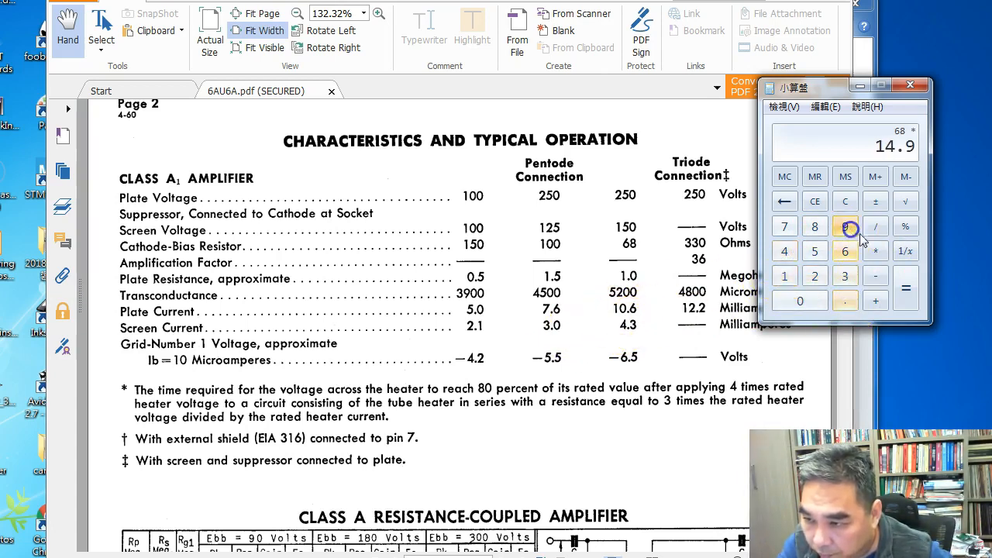
click(905, 288)
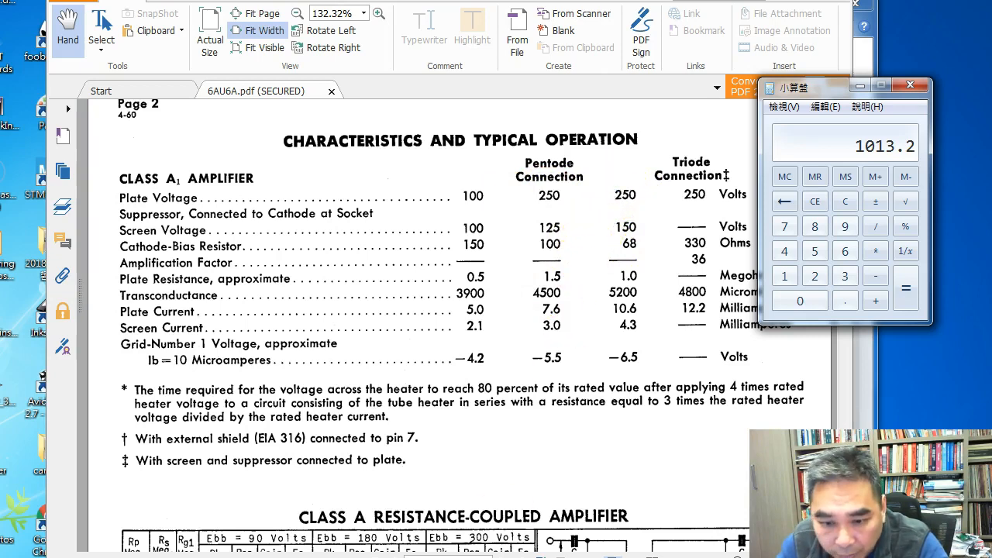
In etracer, set the quick scan HV1 voltage to 249 and NEGV to 1.0, leaving only gm measured on HV1
key(alt+Tab)
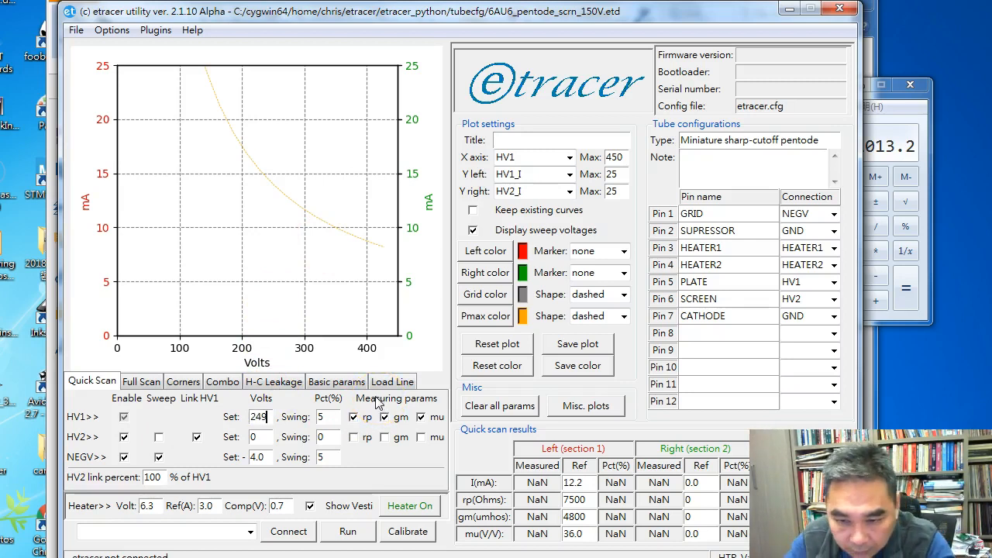
double_click(256, 457)
text(1)
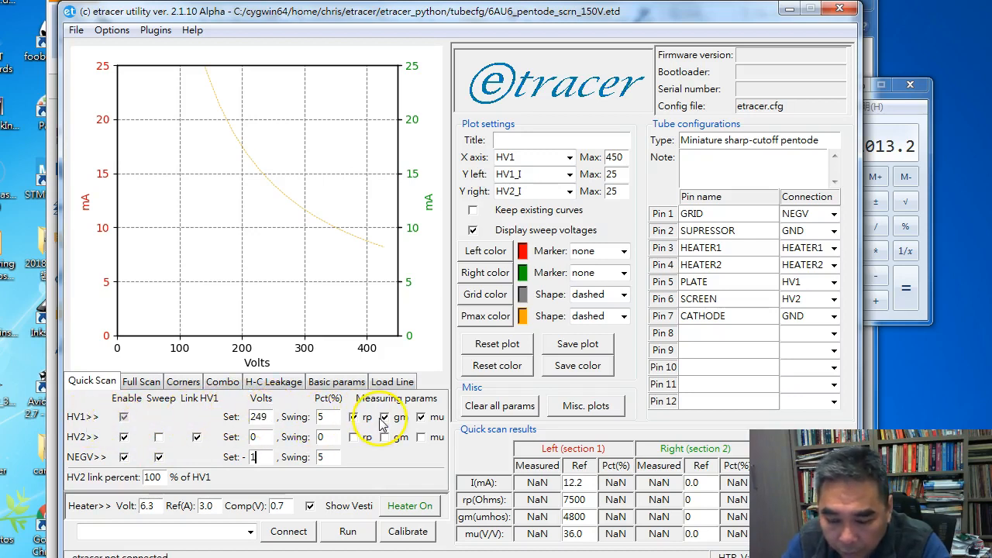
click(421, 418)
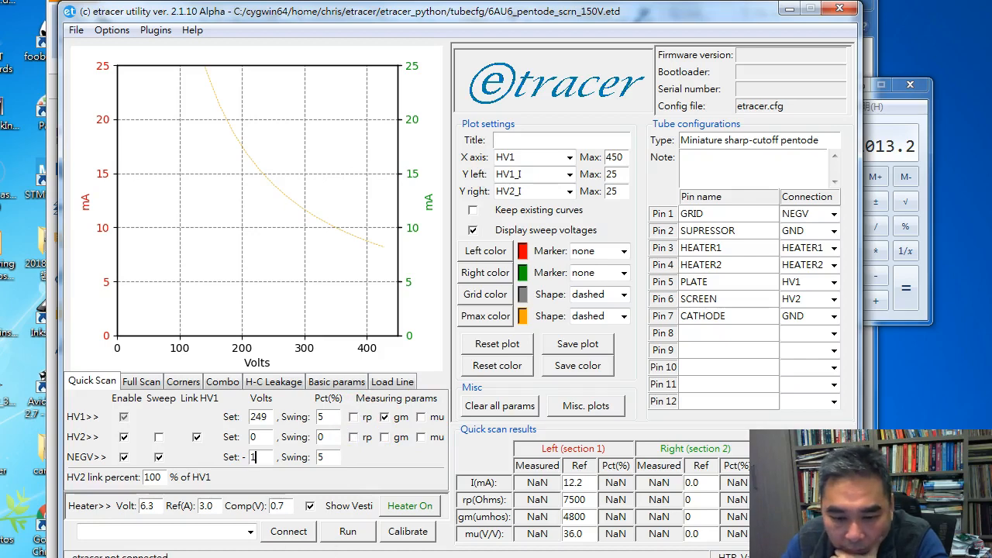
Examine the datasheet's average plate characteristic curves for a 150 V screen alongside its typical operation values to check the grid bias
key(alt+Tab)
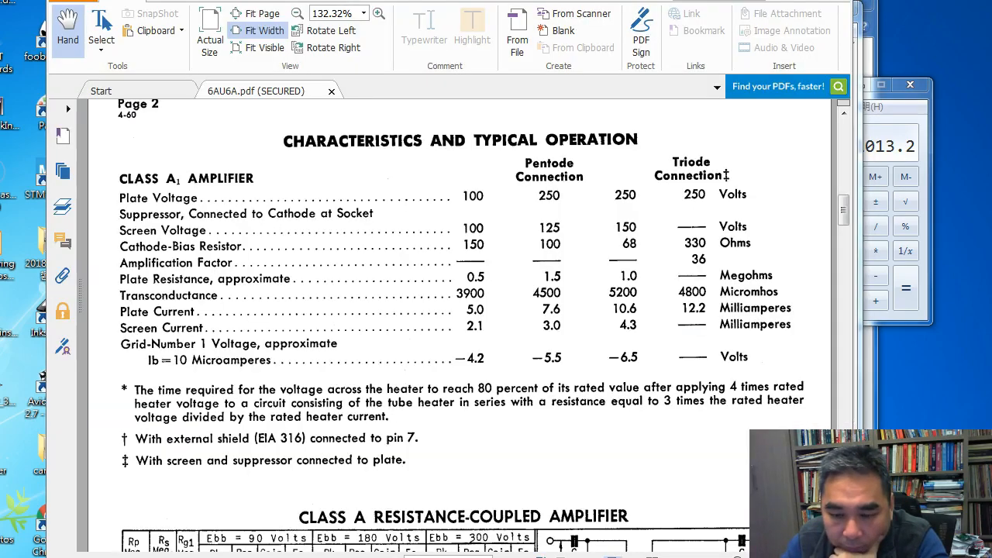
scroll(496, 297, down, 20)
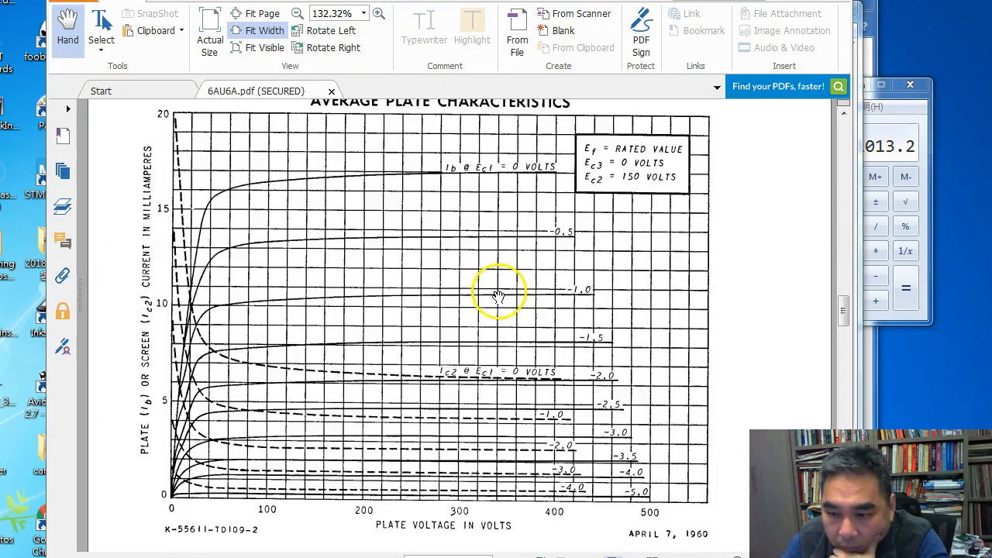
scroll(497, 297, up, 3)
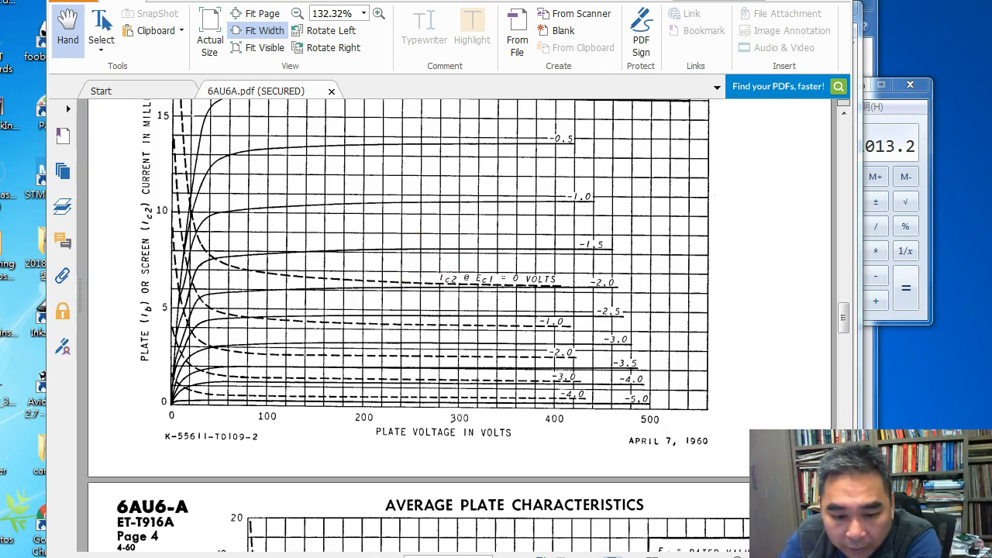
key(alt+Tab)
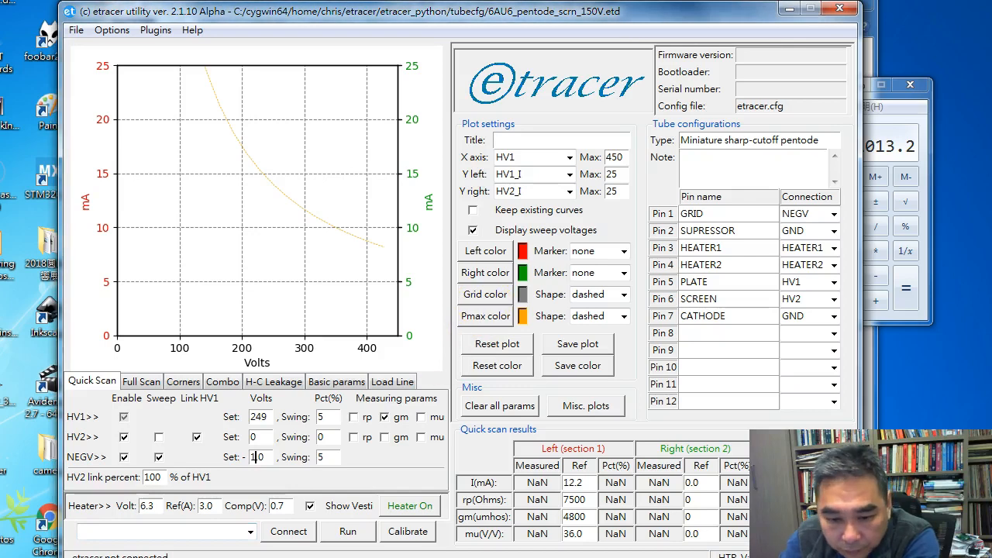
key(alt+Tab)
scroll(585, 225, down, 10)
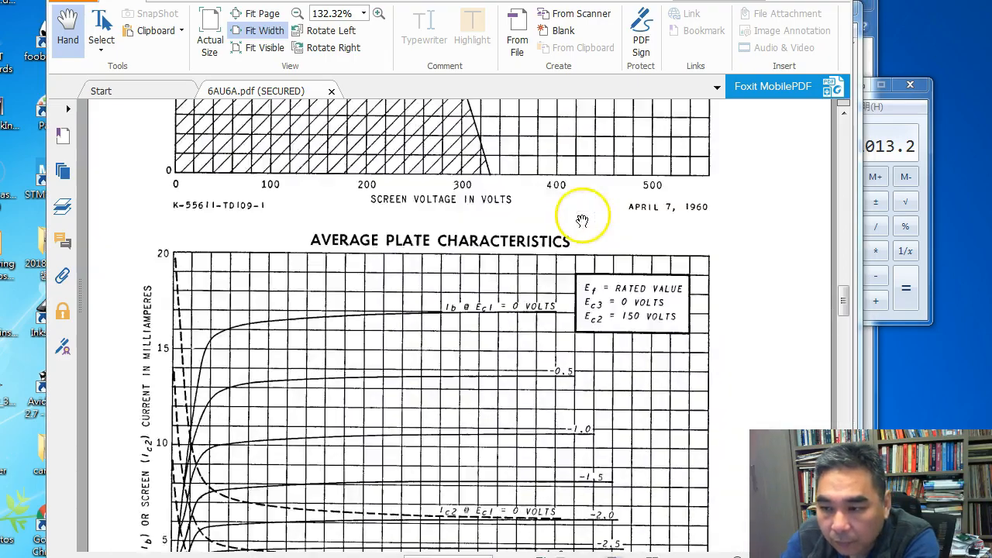
scroll(585, 232, up, 9)
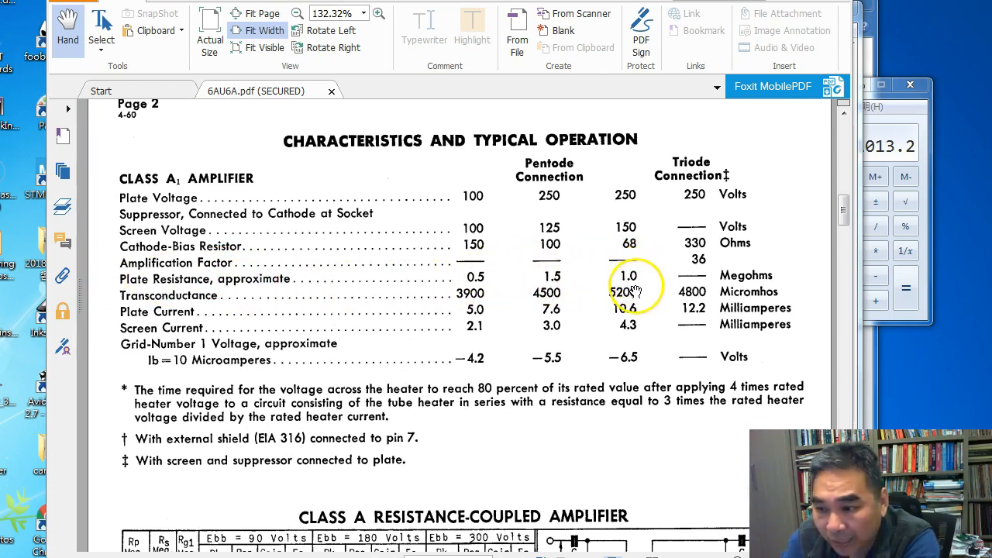
scroll(627, 283, down, 6)
scroll(625, 282, down, 15)
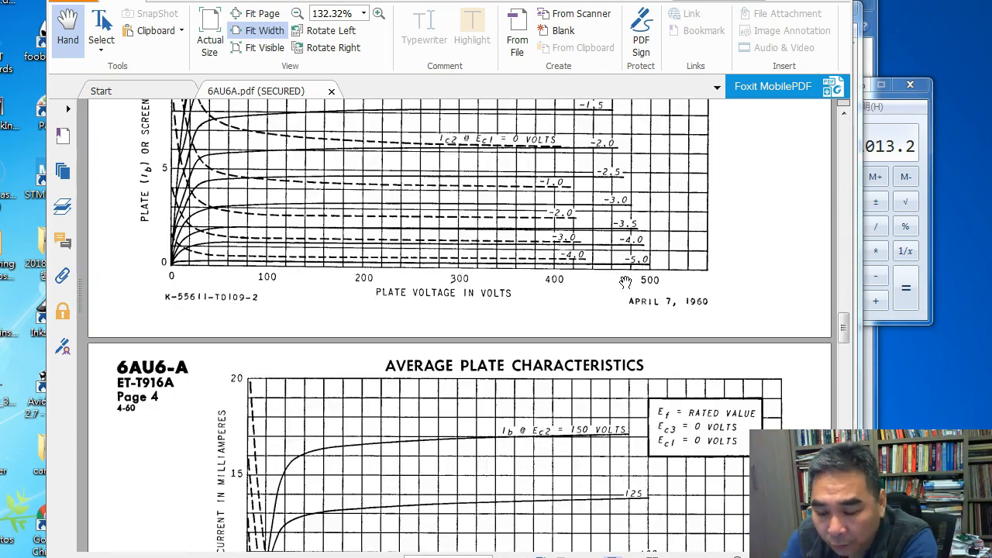
scroll(626, 282, down, 10)
scroll(626, 287, up, 4)
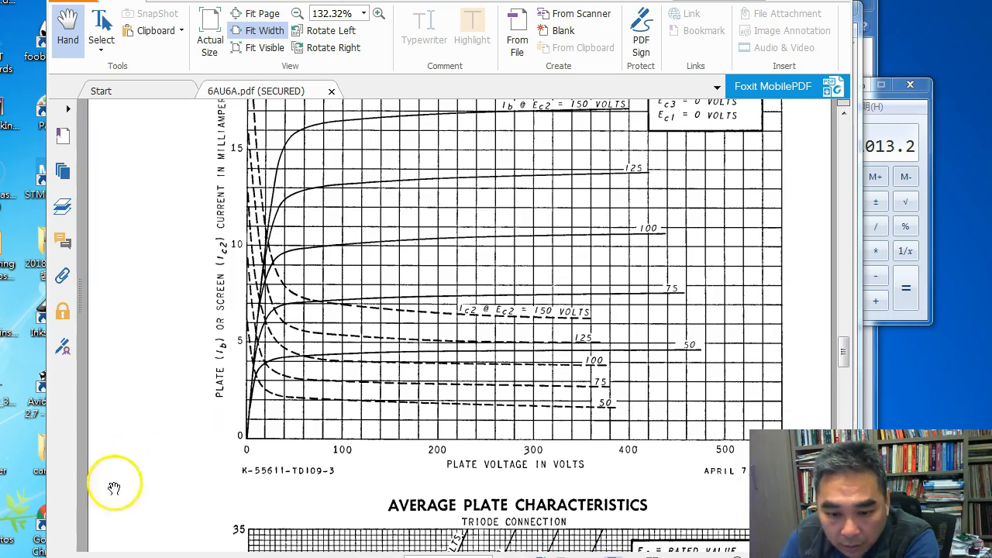
Unlink HV2 from HV1 in the etracer quick scan settings and set the HV2 voltage to 150
key(alt+Tab)
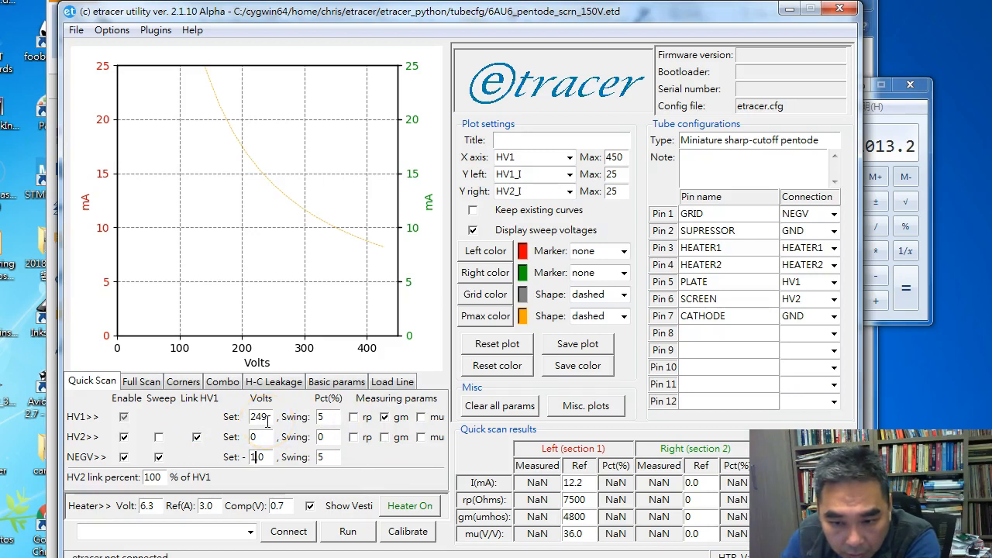
click(197, 437)
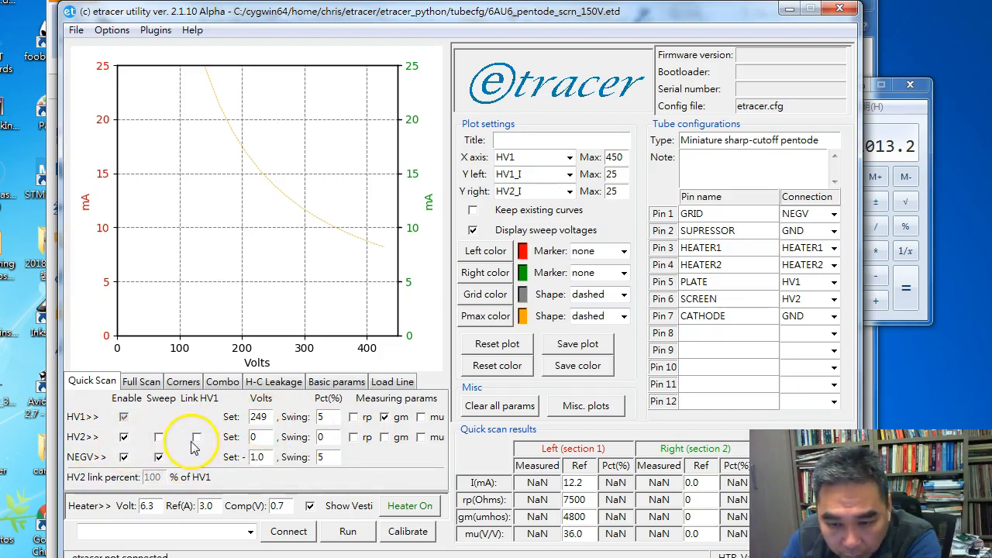
double_click(261, 438)
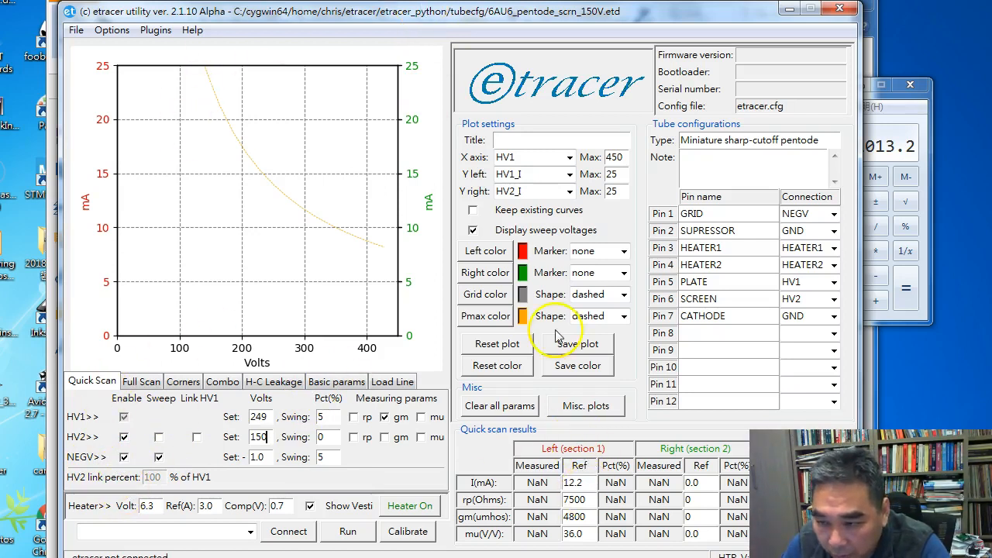
Set the section 1 reference current in the quick scan results to the datasheet's 10.6 mA plate current
drag(535, 1, 534, 0)
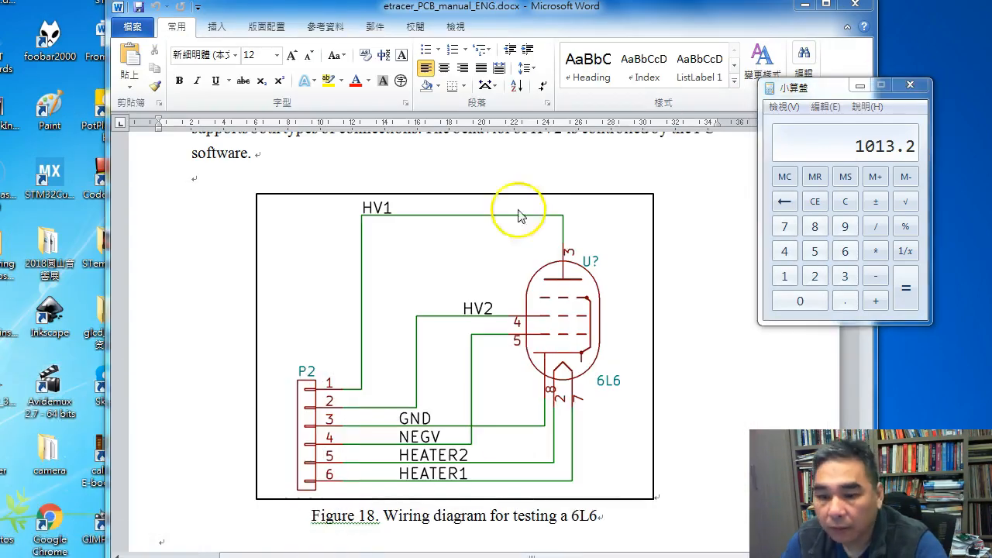
scroll(570, 273, up, 10)
scroll(572, 273, up, 10)
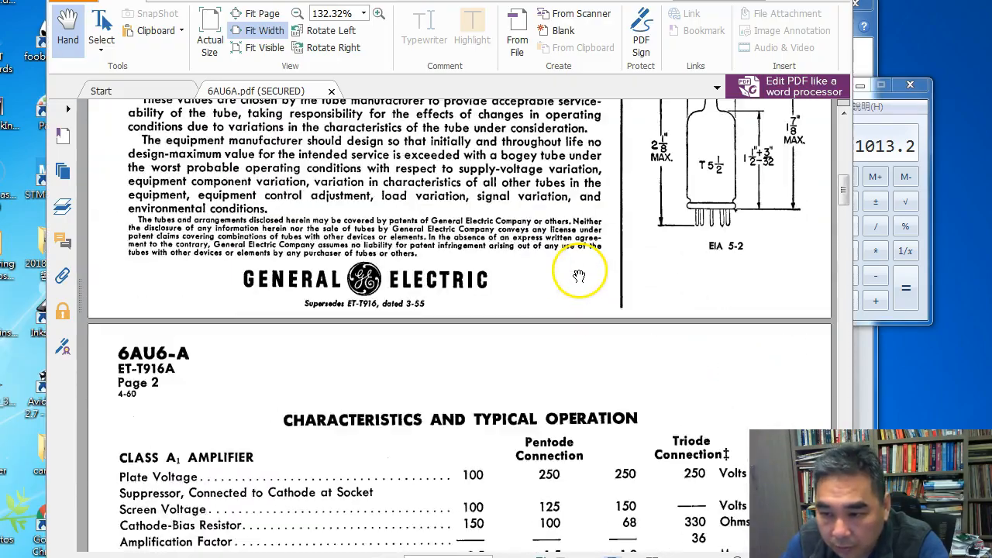
scroll(577, 275, down, 3)
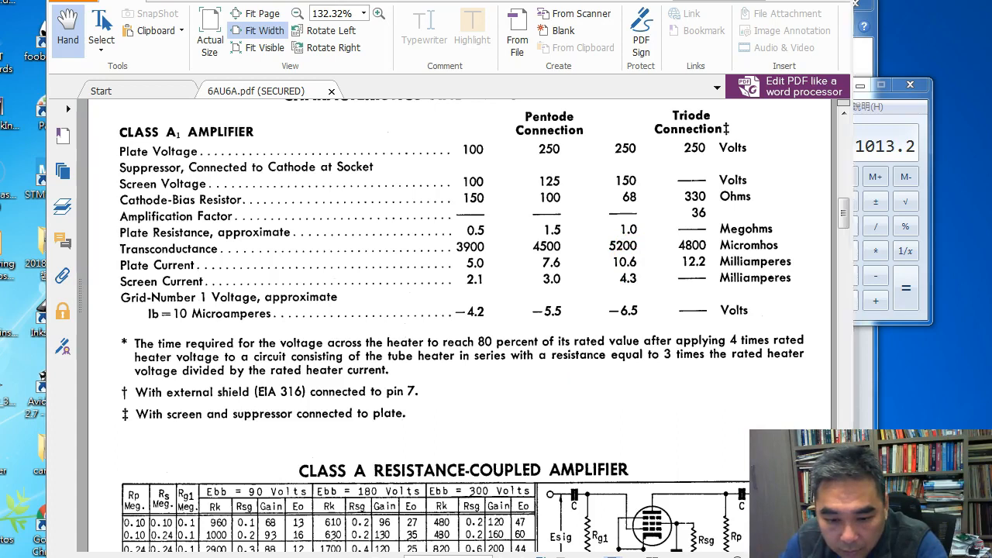
key(alt+Tab)
double_click(540, 420)
text(10)
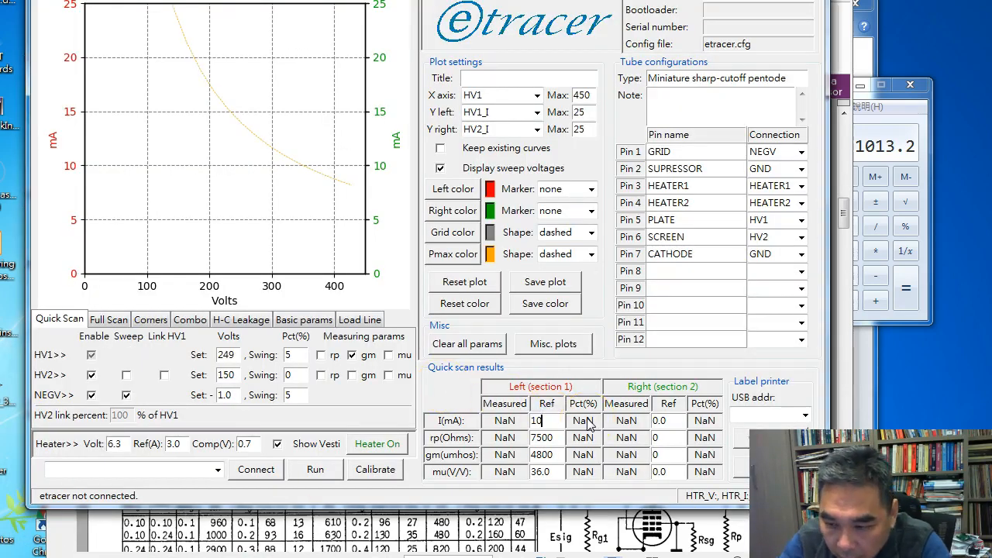
text(.)
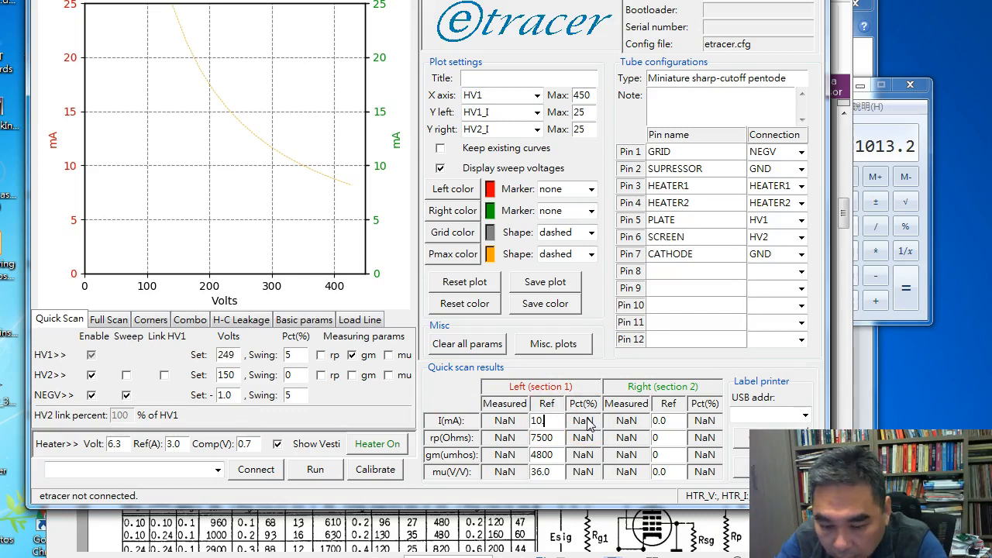
text(6)
click(672, 420)
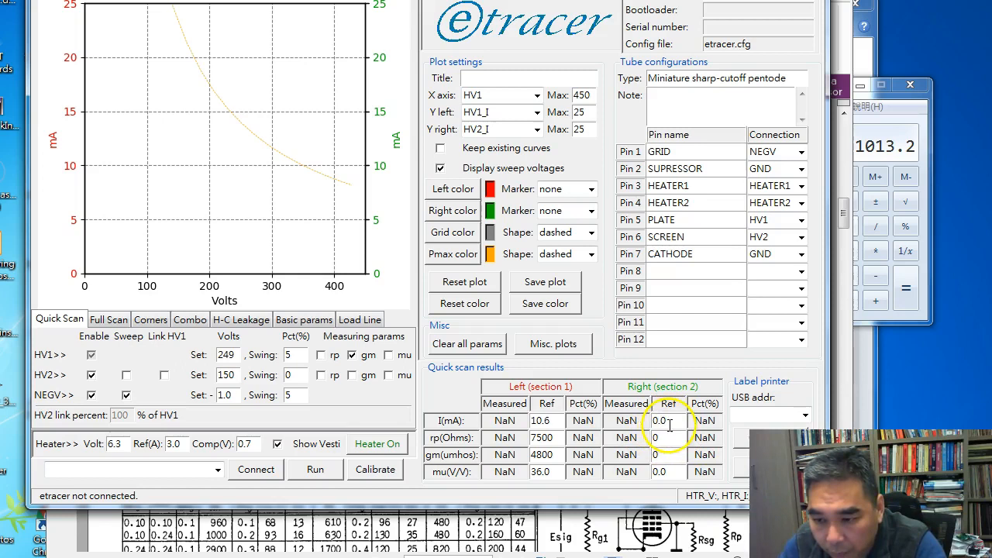
double_click(671, 421)
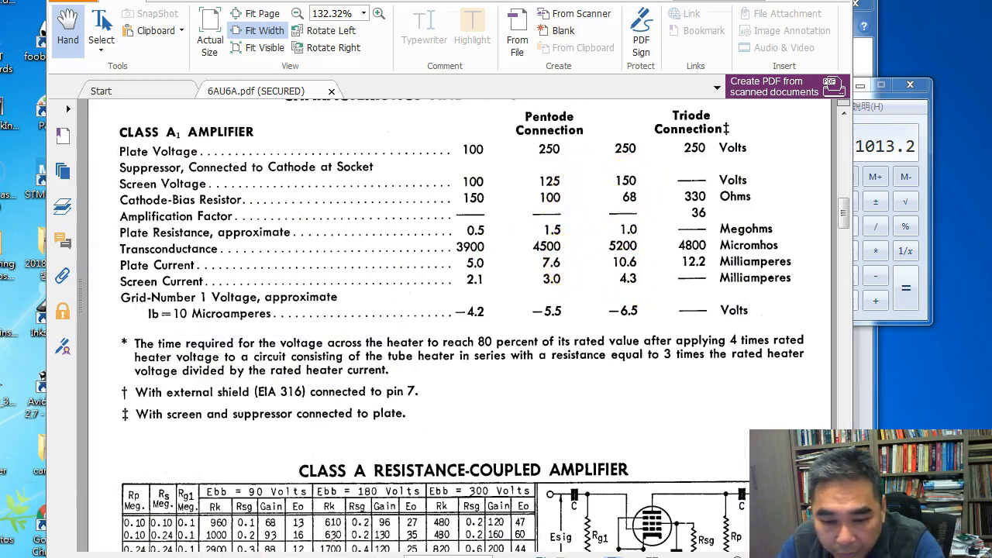
click(175, 557)
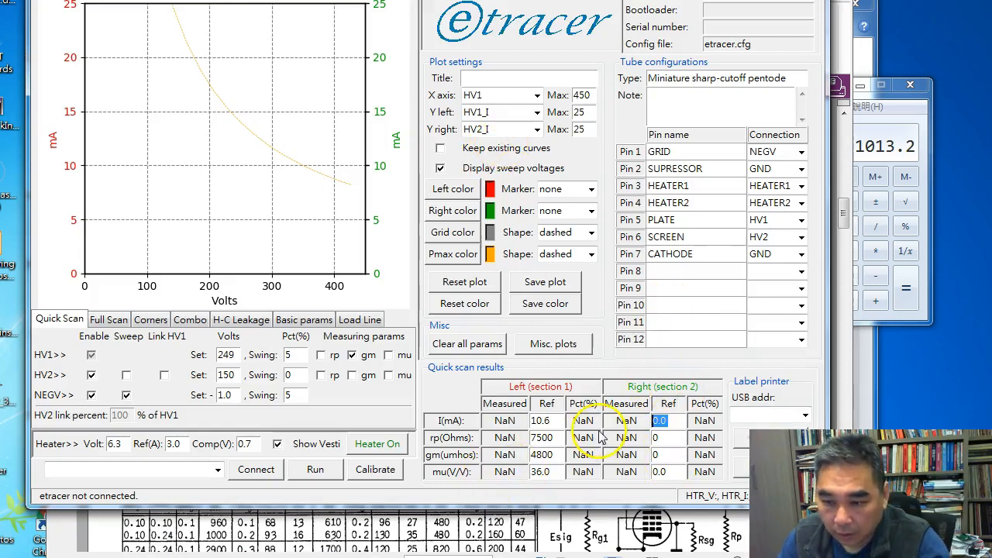
Set the section 1 rp and mu reference values in the quick scan results to 0
click(552, 437)
drag(552, 437, 532, 438)
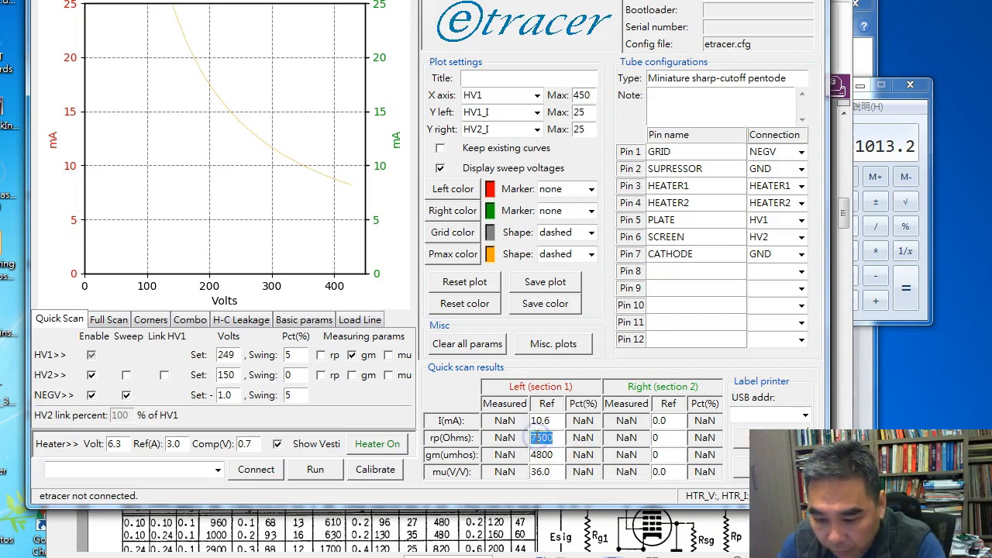
text(0)
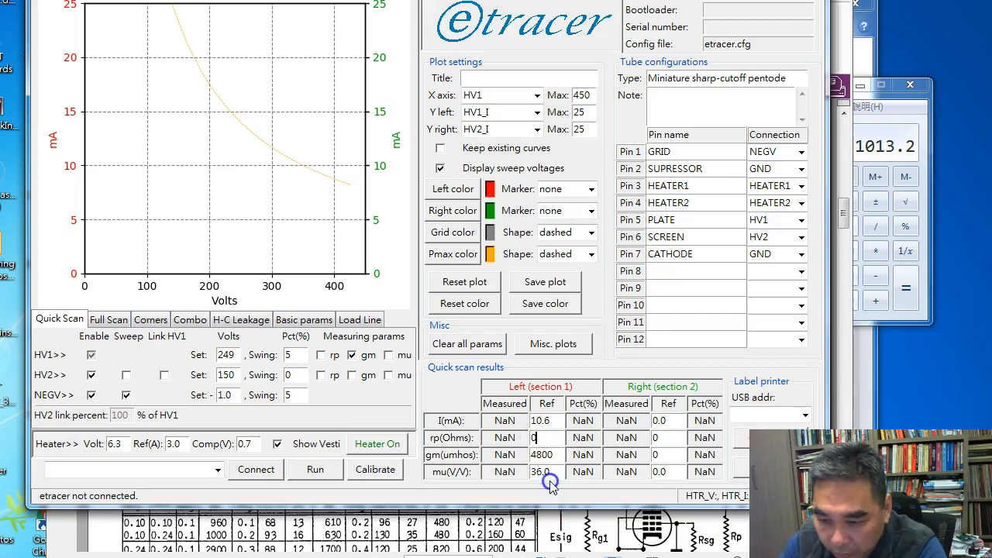
drag(551, 479, 533, 475)
text(0)
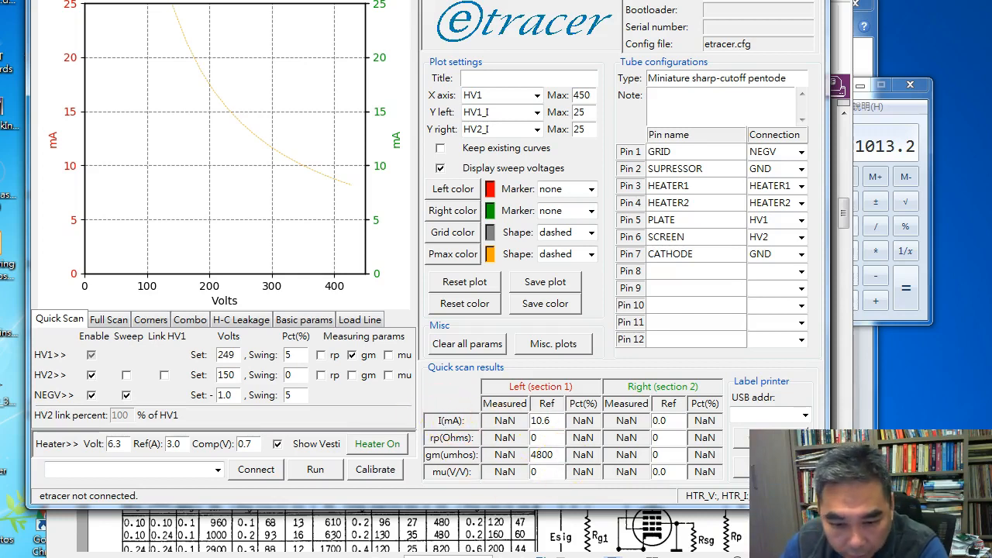
Check the transconductance for the 150 V screen in the datasheet and set the section 1 gm reference to 5200 umhos
key(alt+Tab)
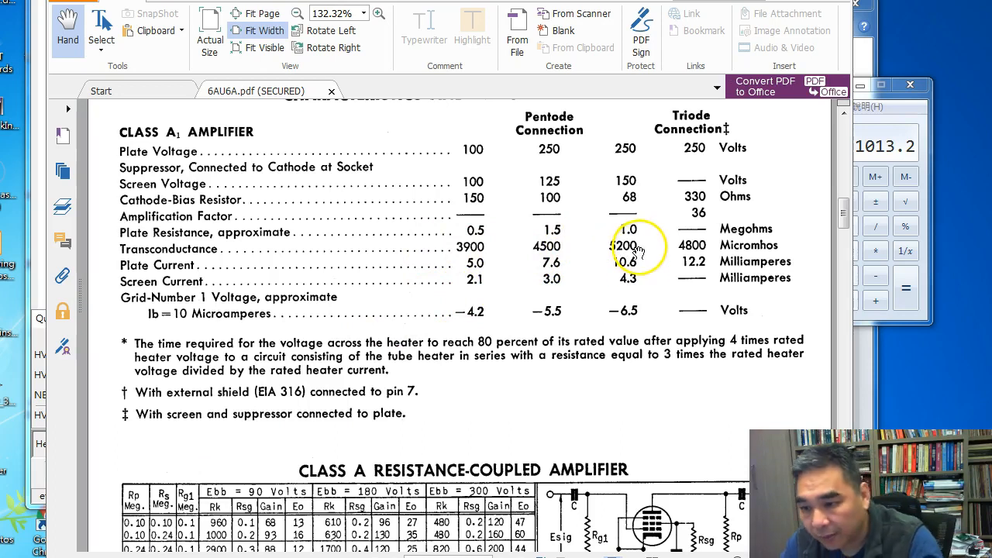
key(alt+Tab)
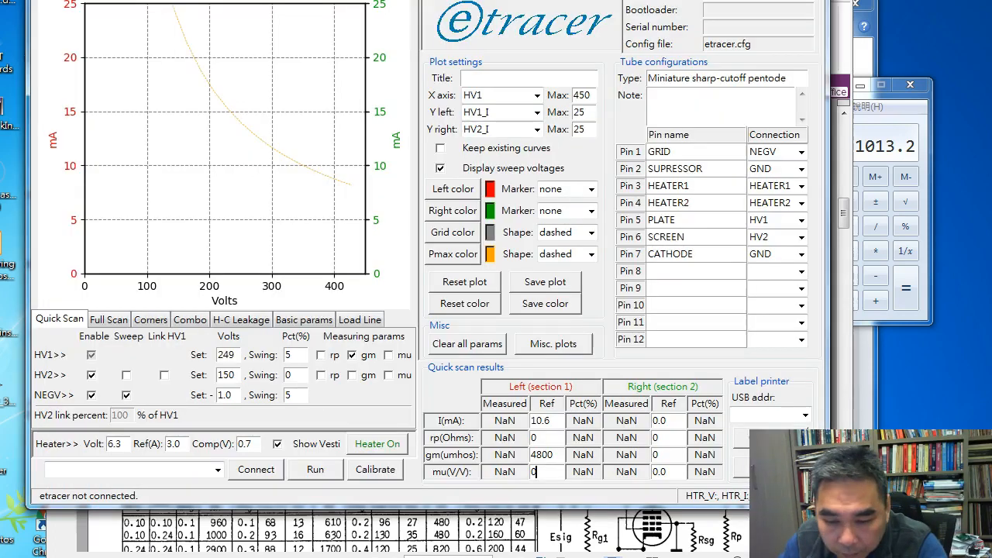
double_click(538, 455)
text(52)
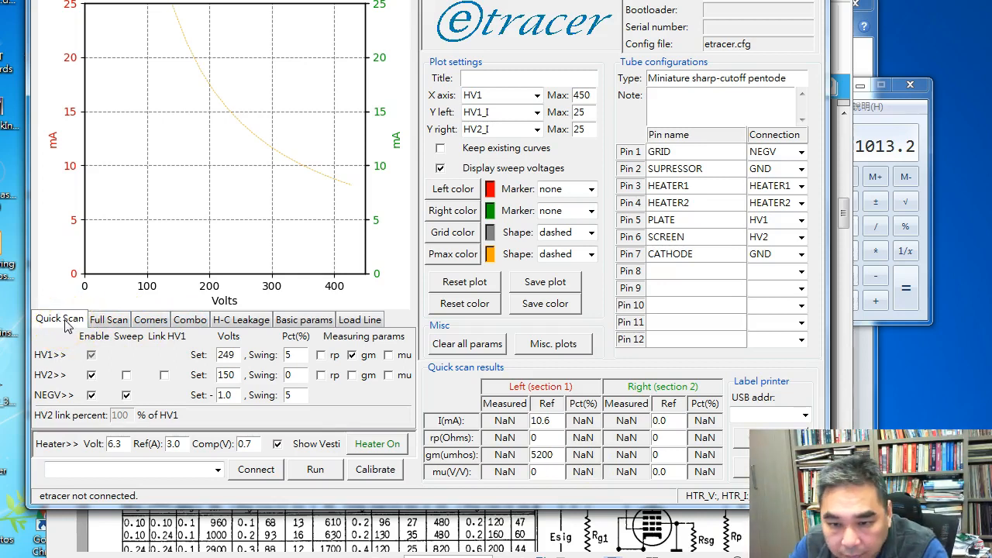
Check the corner test settings and save the tube configuration over the existing 6AU6_pentode_scrn_150V.etd
click(147, 320)
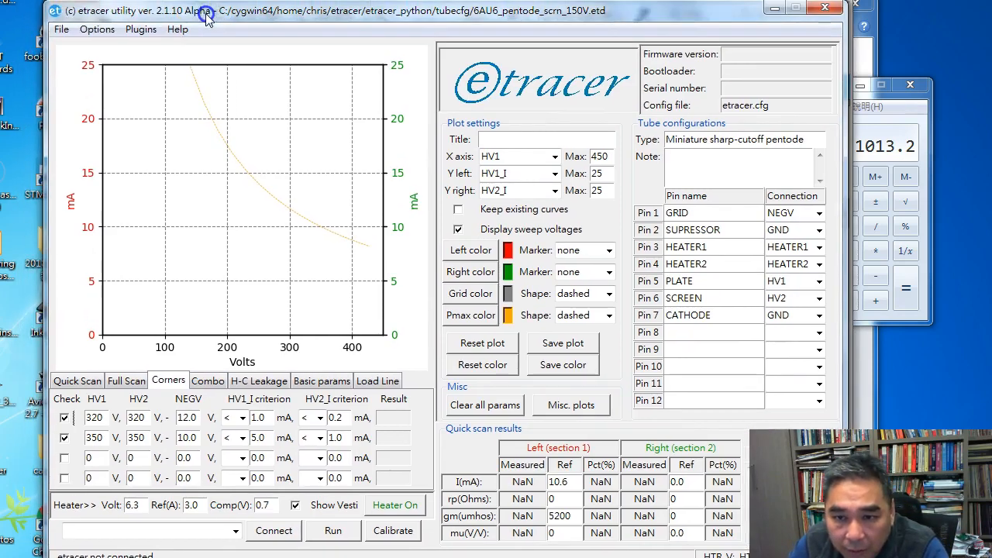
click(61, 28)
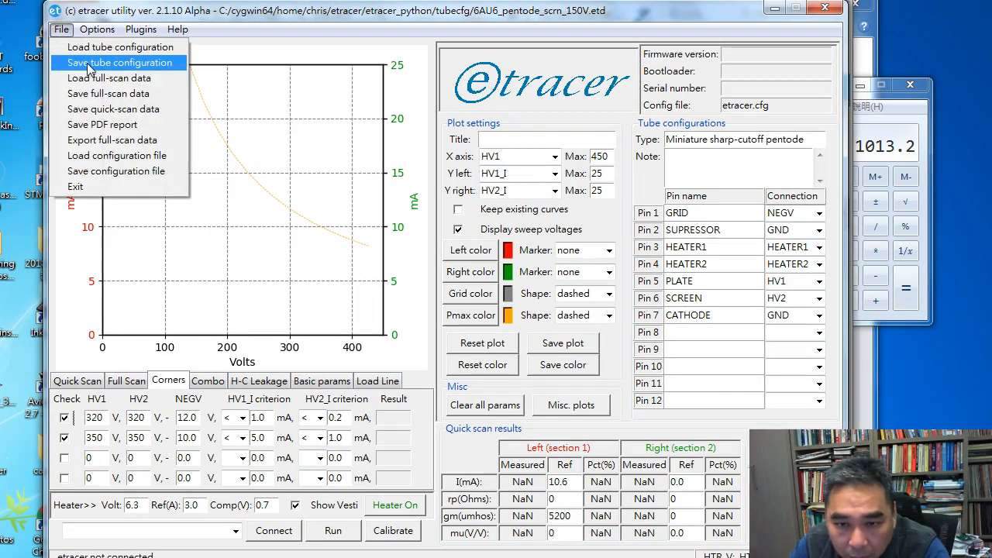
click(89, 65)
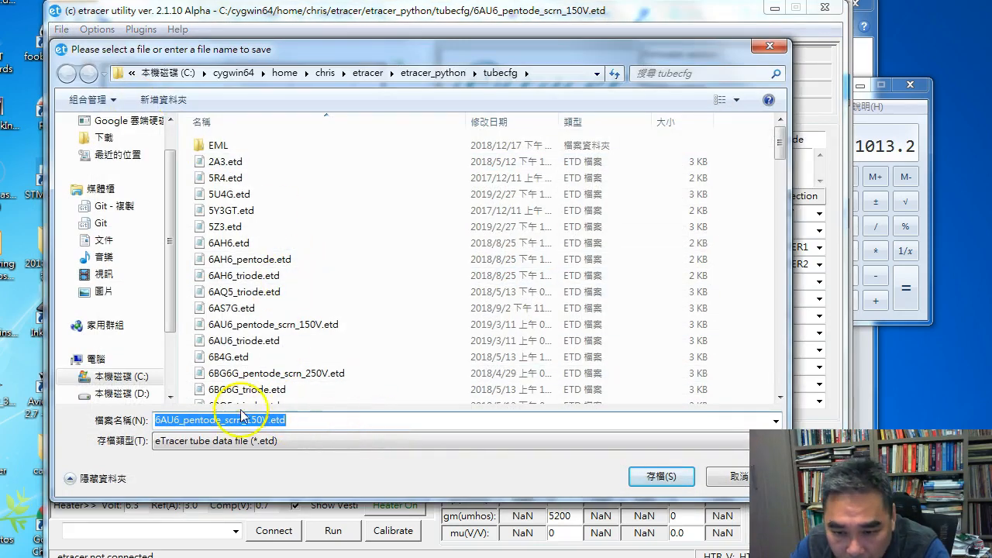
click(665, 476)
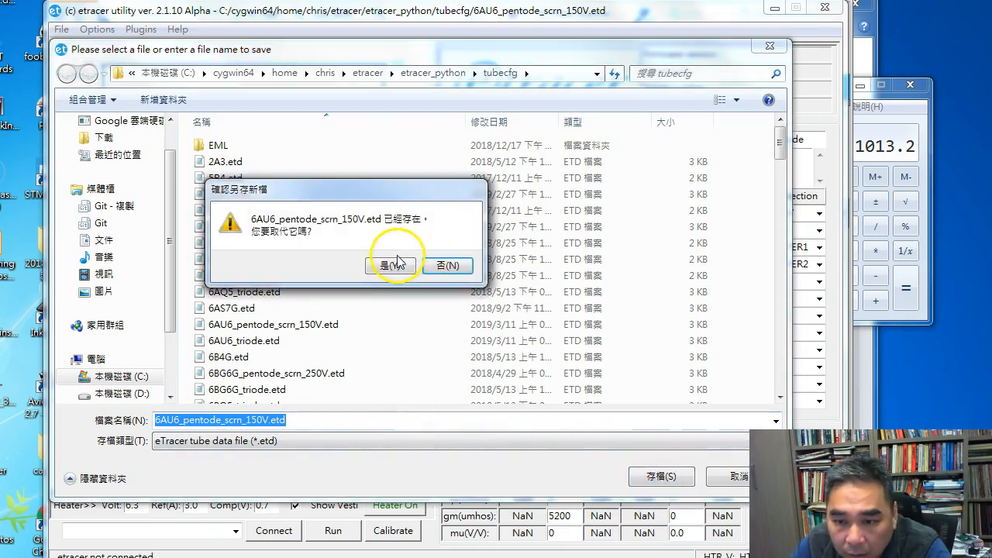
click(390, 265)
Load the tube configuration file 6AU6_triode.etd
click(59, 30)
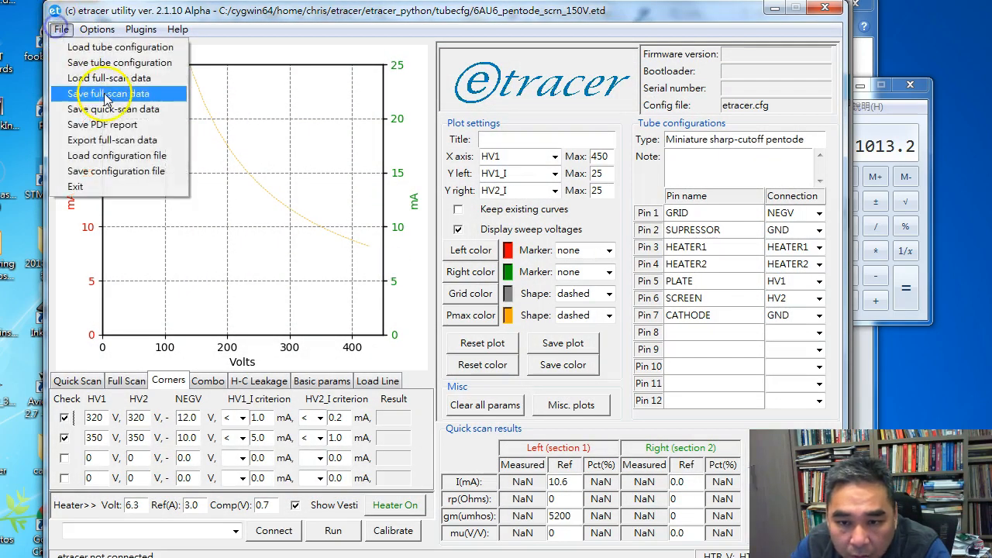
click(113, 48)
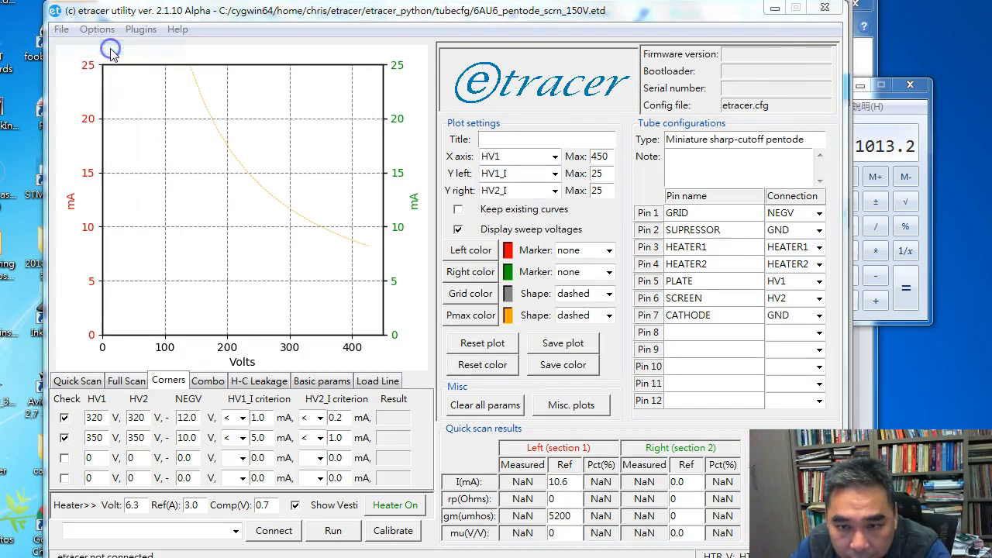
click(288, 310)
scroll(351, 308, down, 1)
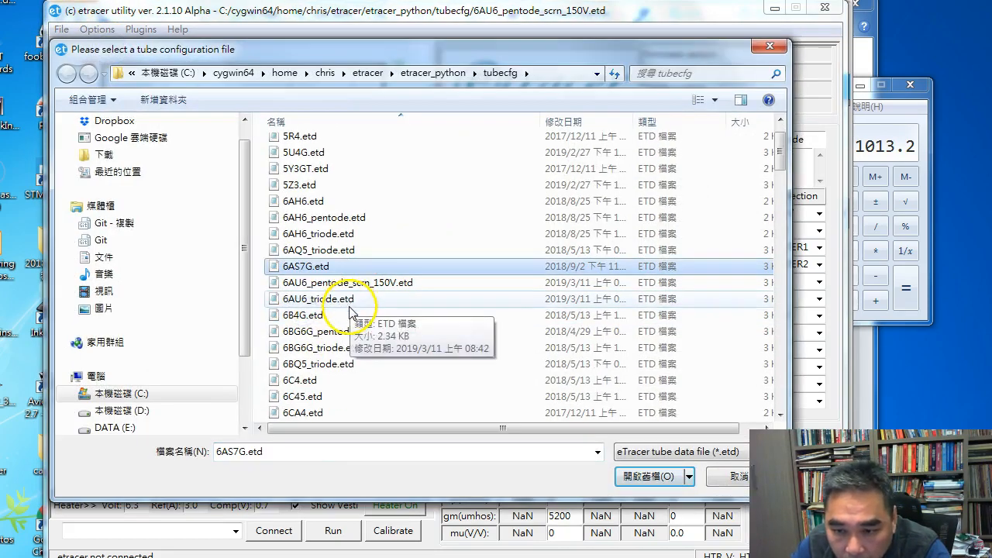
double_click(349, 301)
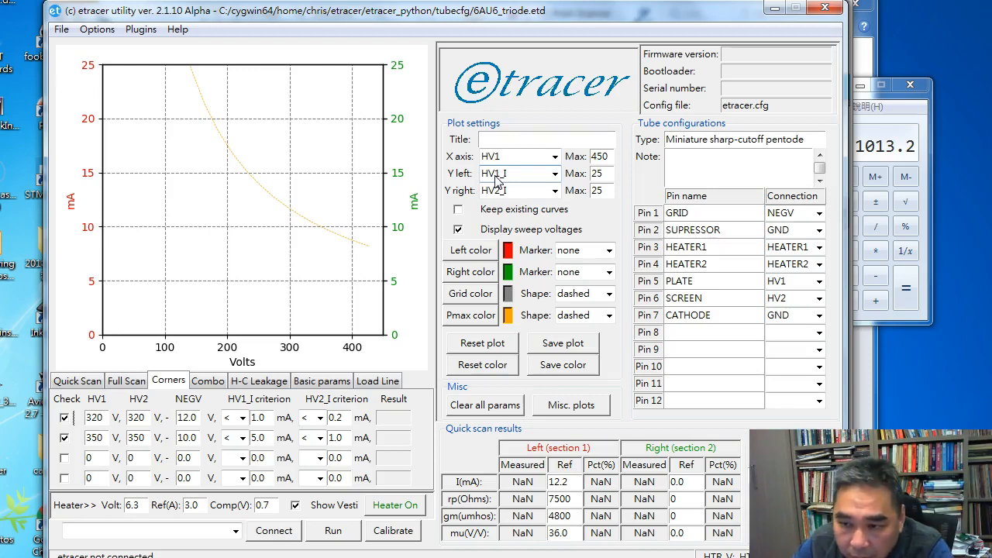
Set the left Y axis to plot HV1_I+HV2_I and check the triode scan settings and reference values against the datasheet
click(496, 175)
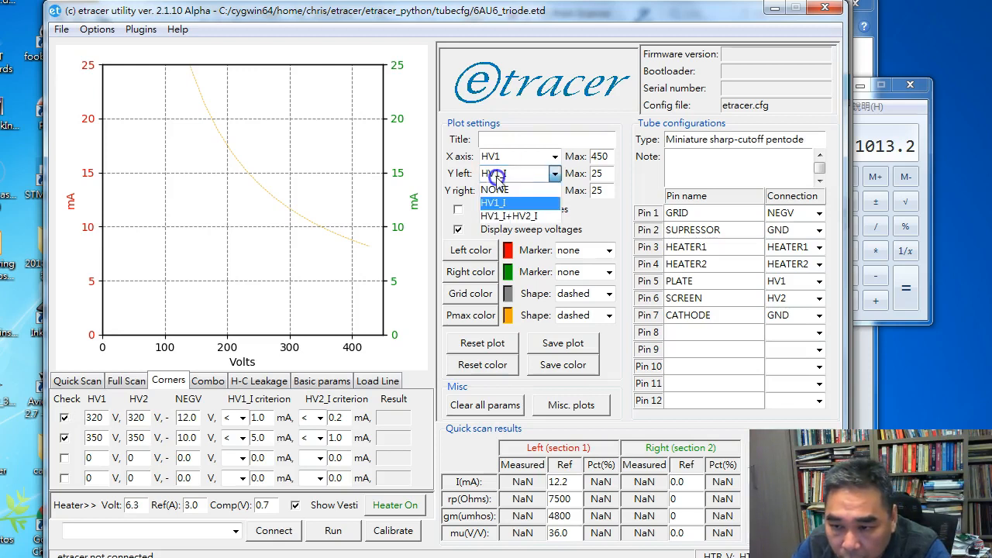
click(495, 218)
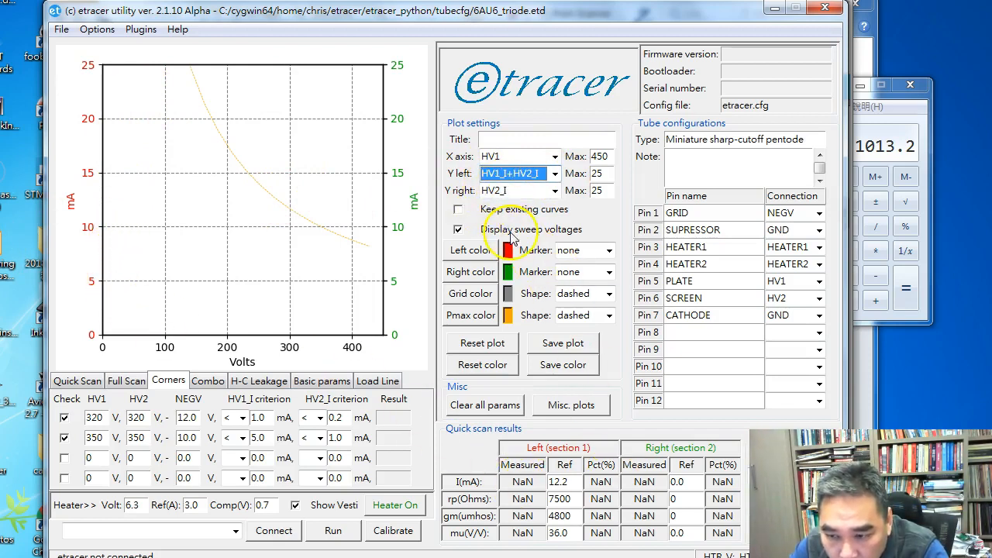
click(571, 481)
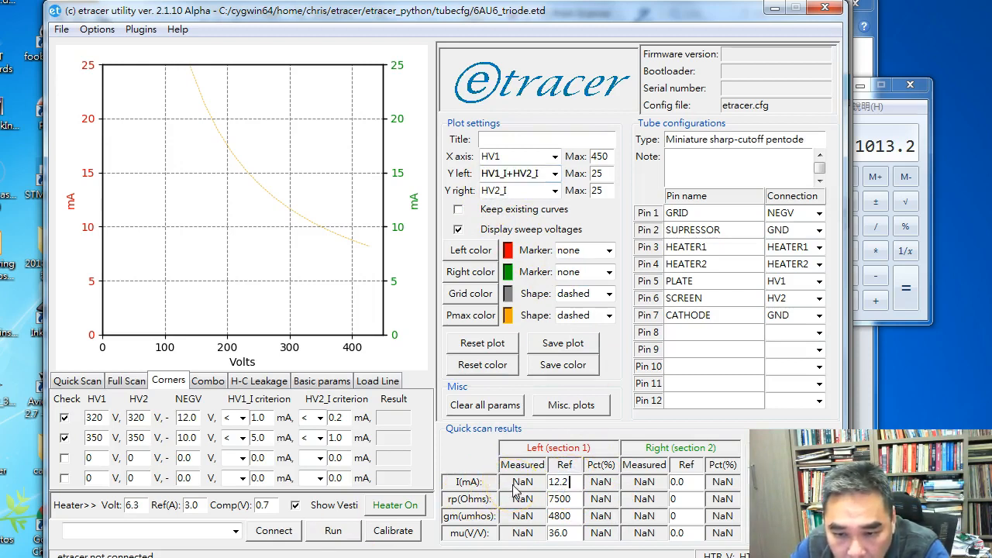
click(124, 380)
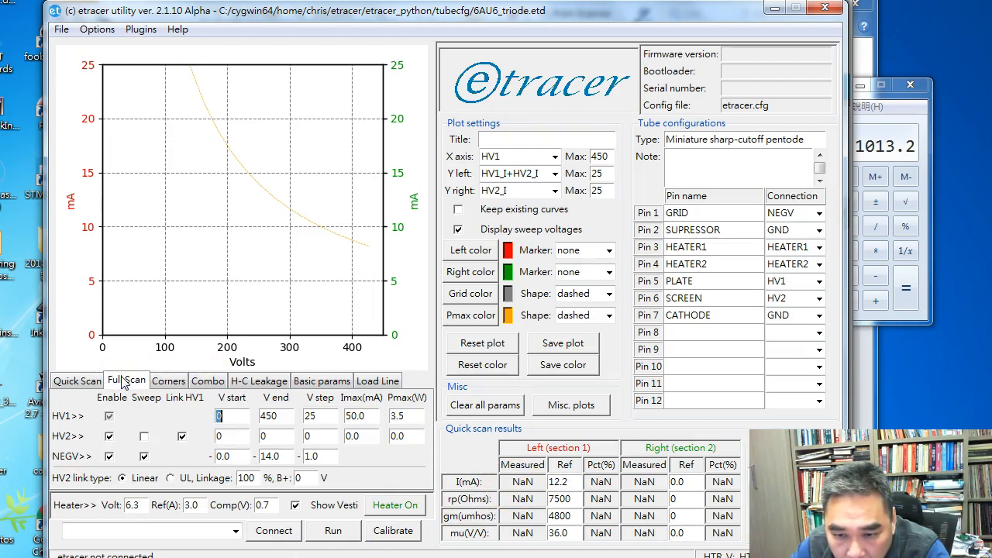
click(72, 382)
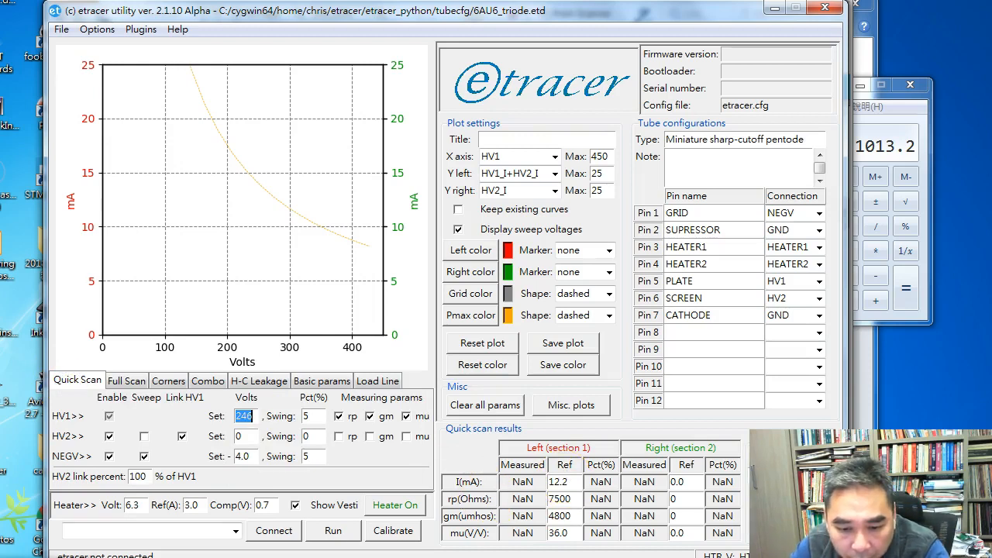
key(alt+Tab)
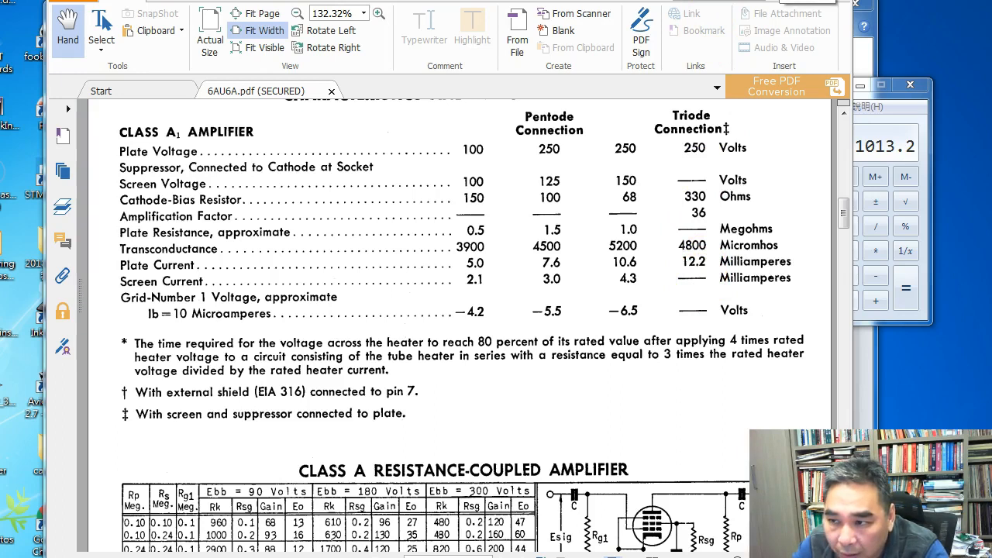
click(784, 1)
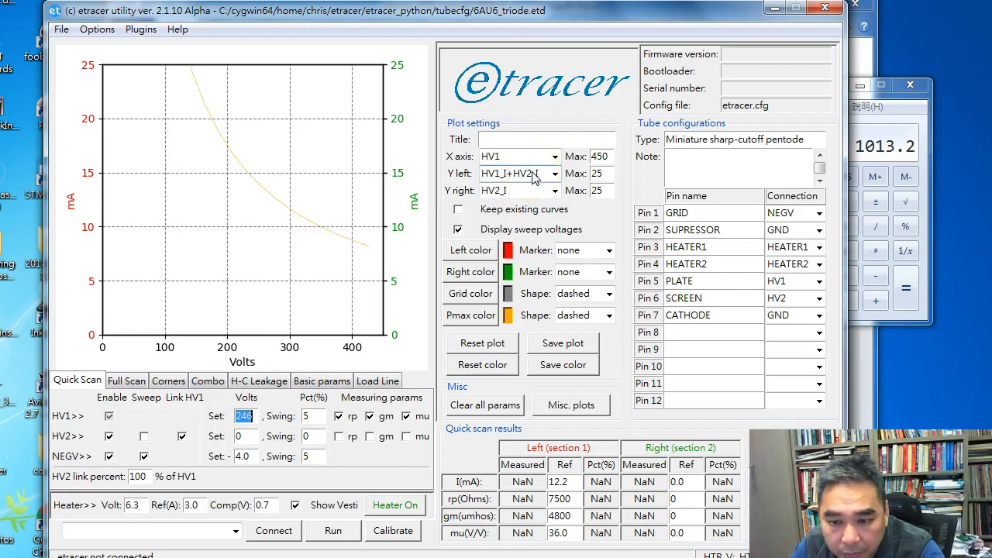
Save the triode tube configuration over the existing 6AU6_triode.etd
click(62, 30)
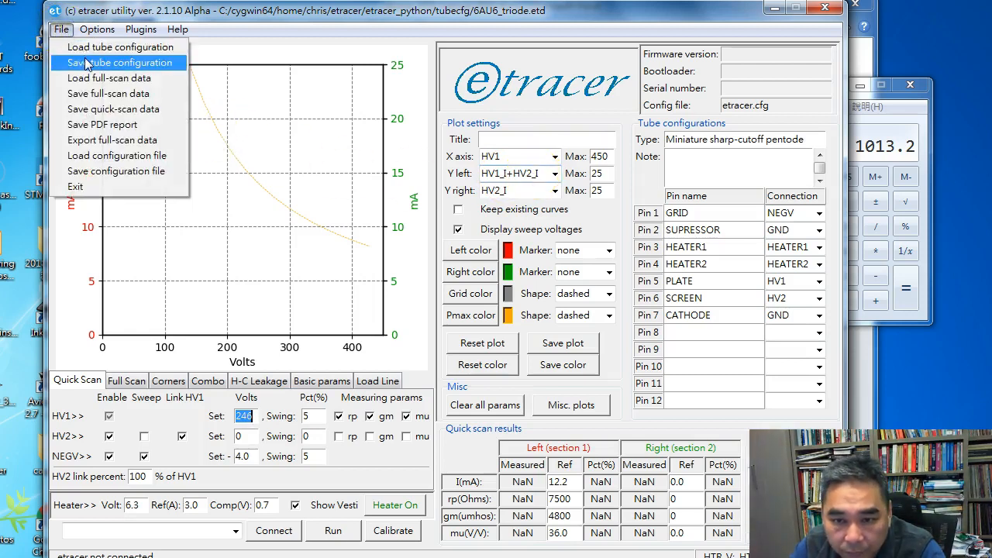
click(80, 63)
click(659, 476)
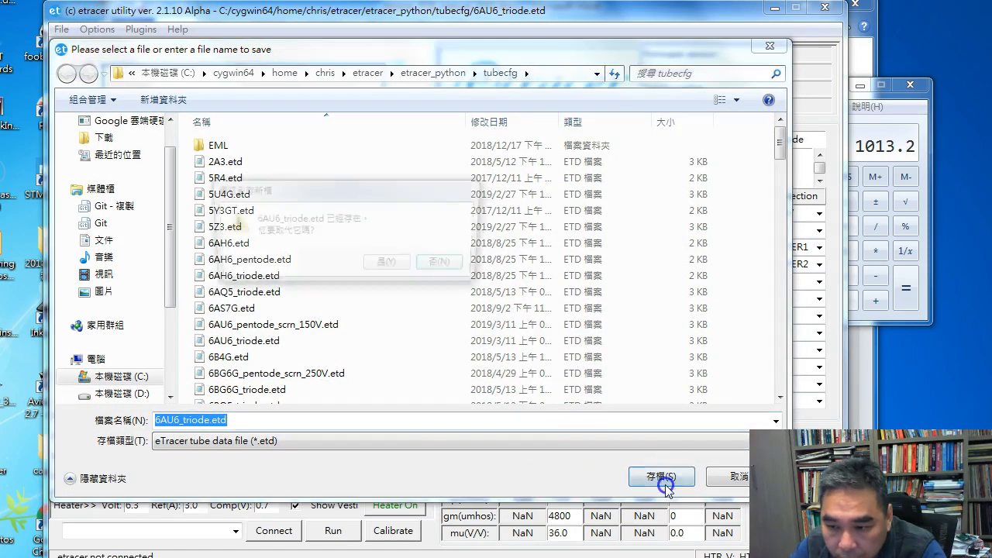
click(395, 266)
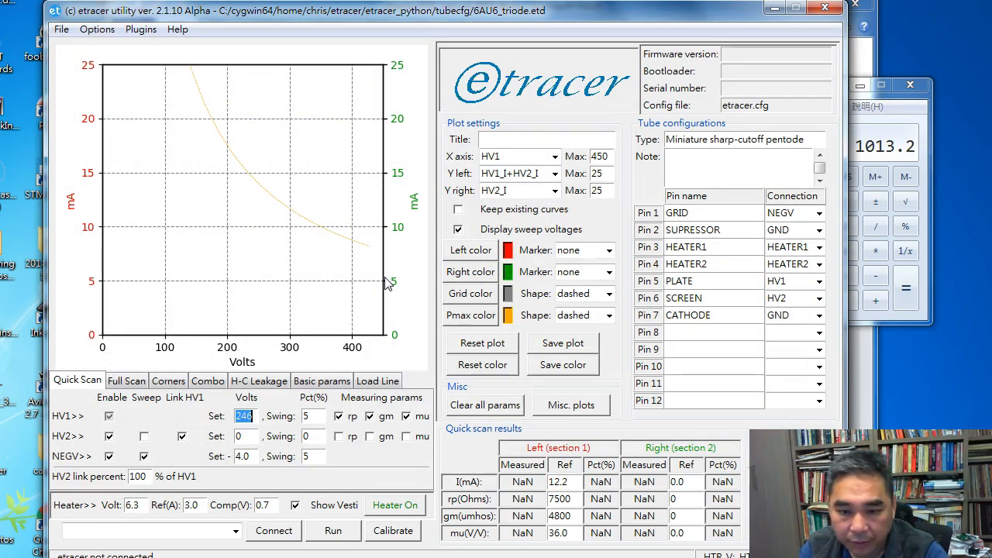
click(376, 509)
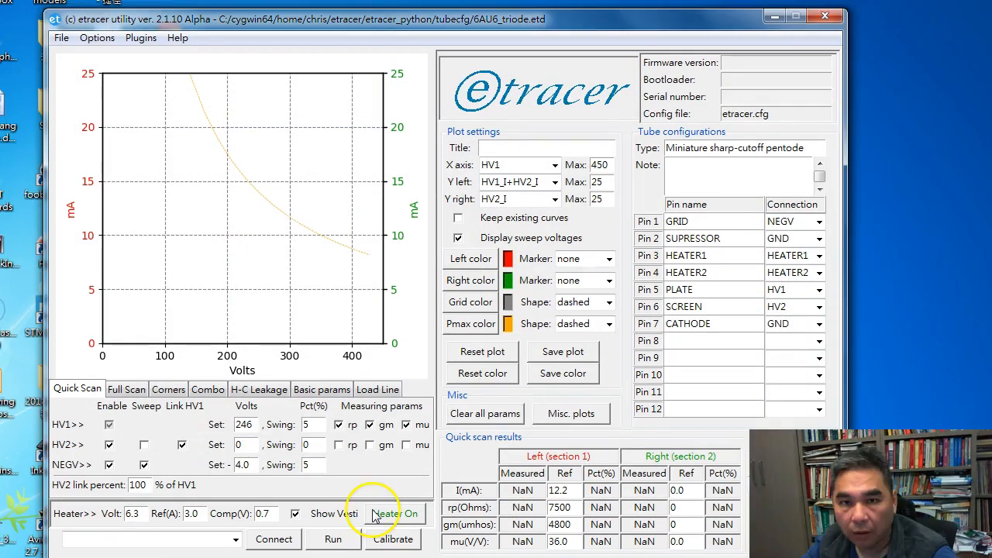